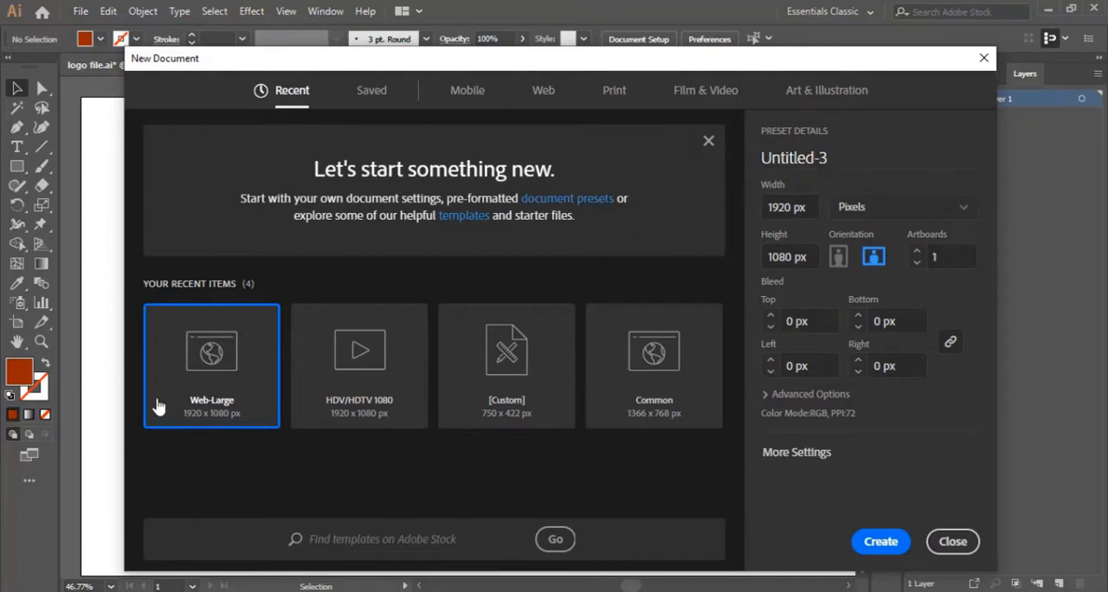
# Create a 1920 x 1080 px Web-Large document and copy the three colour squares from logo file.ai into its upper-left corner.
pyautogui.doubleClick(159, 405)
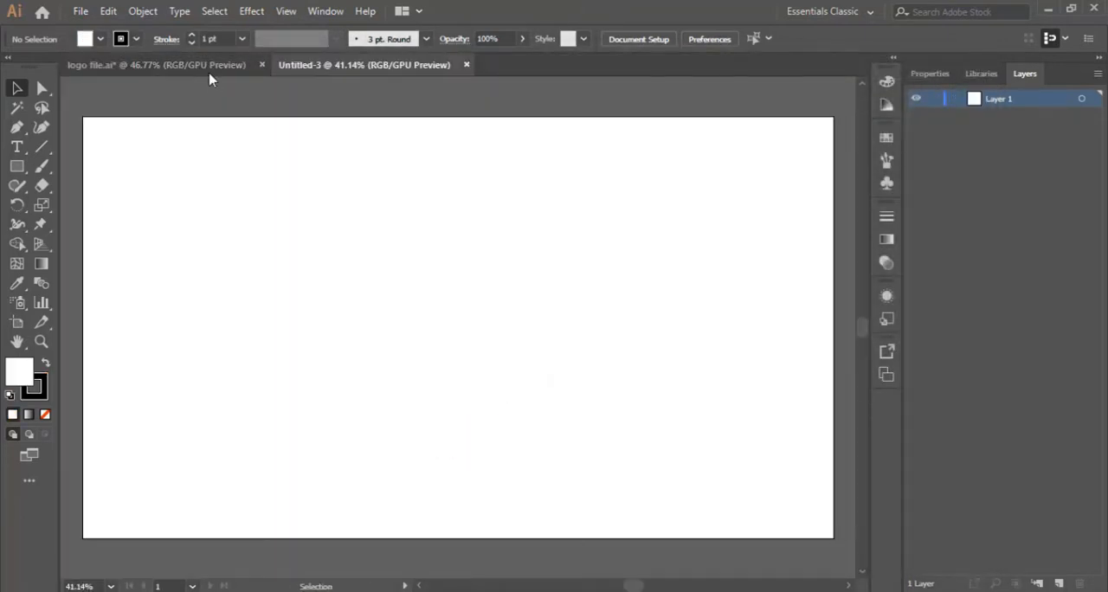
pyautogui.click(208, 65)
pyautogui.moveTo(132, 218); pyautogui.dragTo(274, 207)
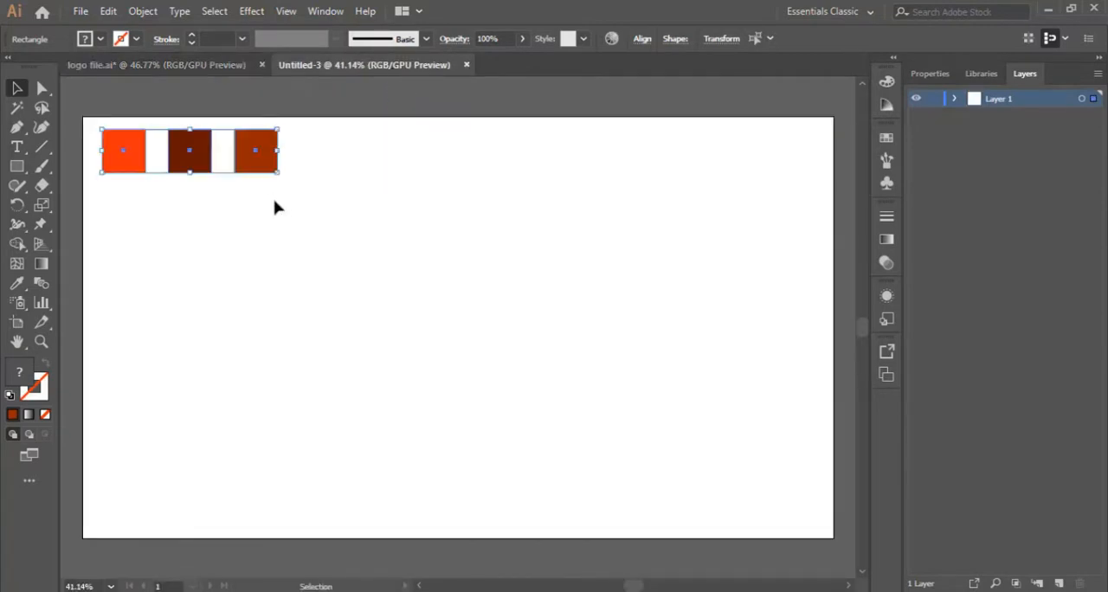
pyautogui.moveTo(260, 165); pyautogui.dragTo(254, 172)
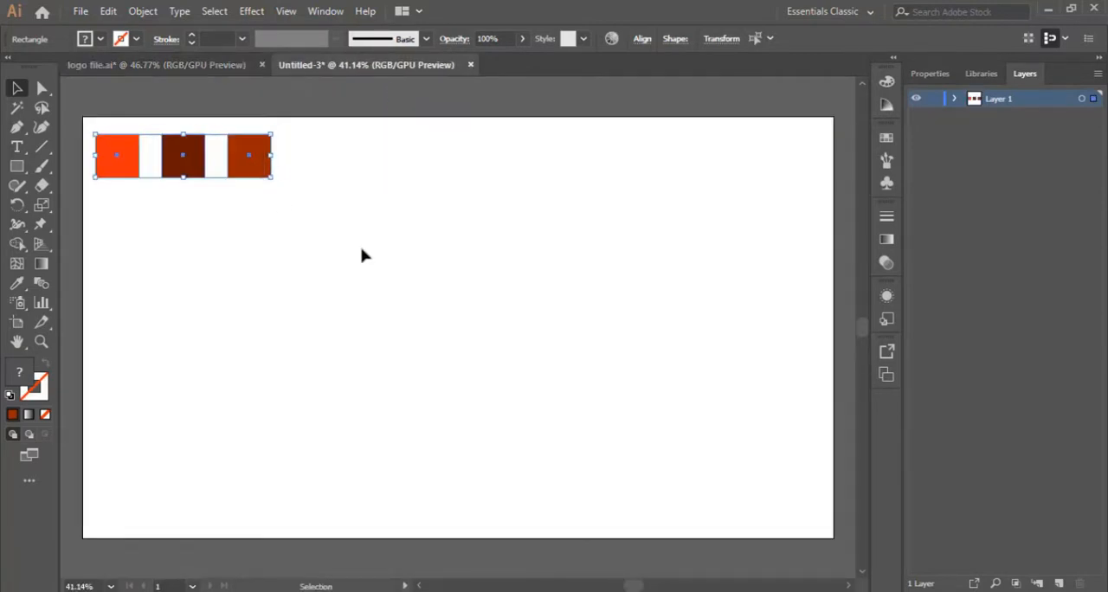
pyautogui.click(361, 254)
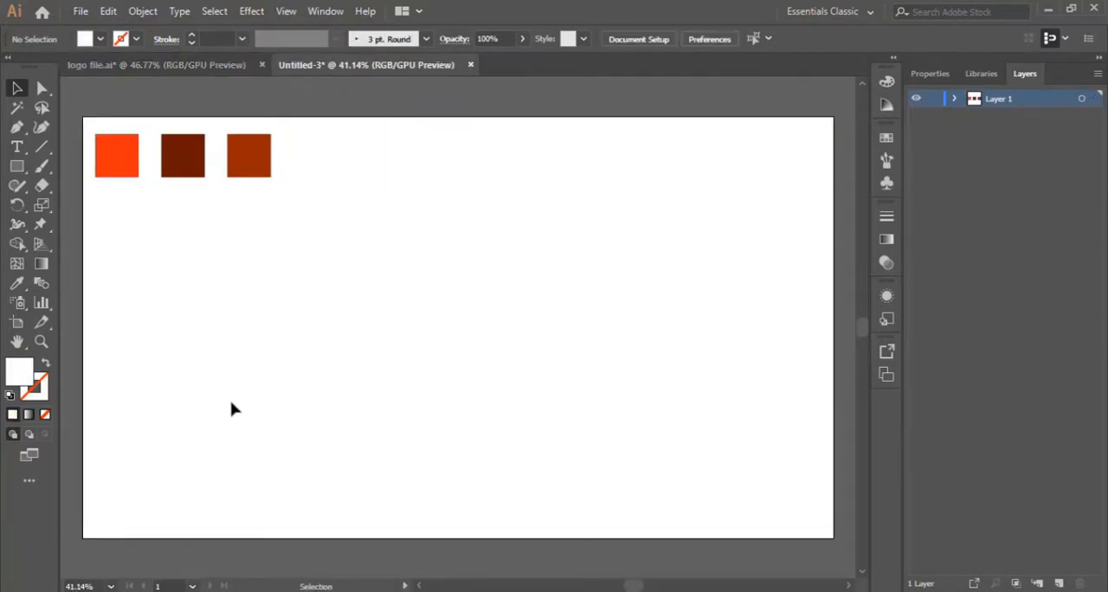
# Draw a large circle near the centre of the artboard with the Ellipse tool.
pyautogui.click(21, 167)
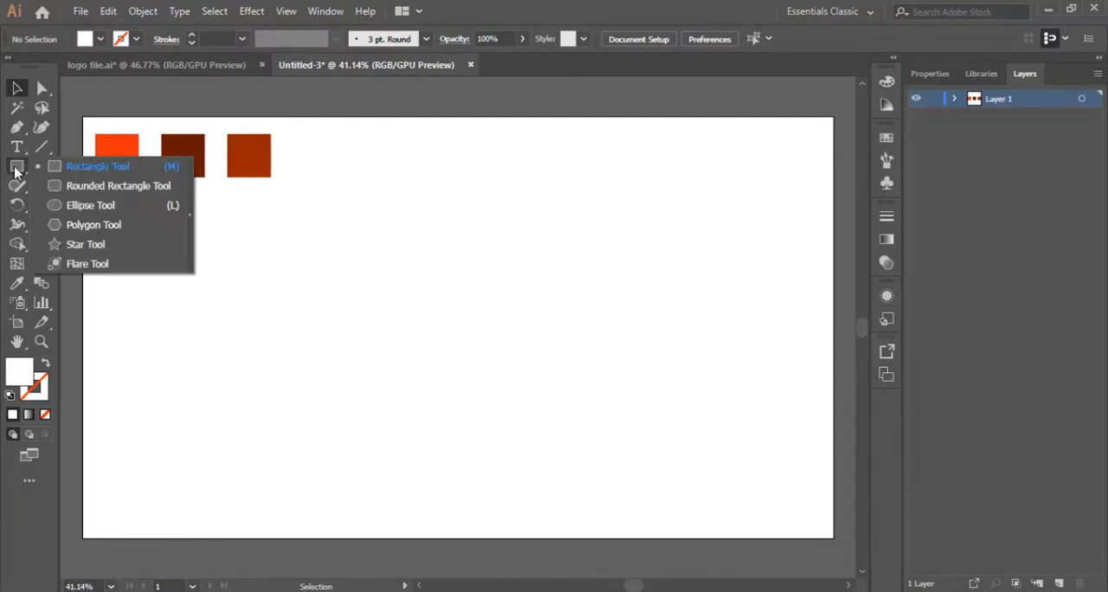
pyautogui.click(112, 208)
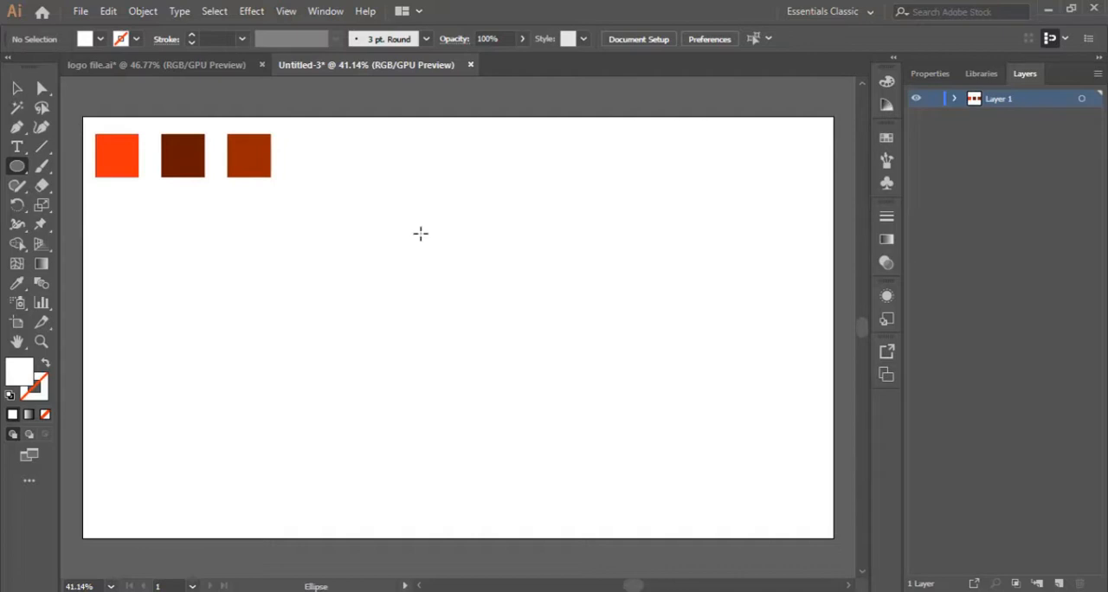
pyautogui.moveTo(401, 211); pyautogui.dragTo(579, 427)
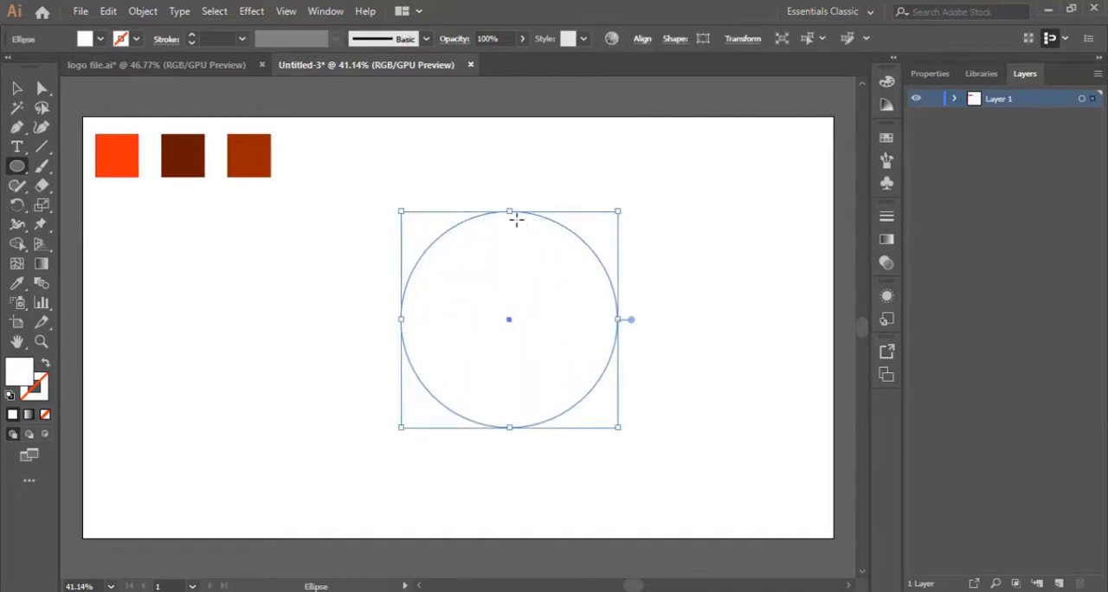
# Fill the large circle with light orange #E8955D.
pyautogui.doubleClick(17, 374)
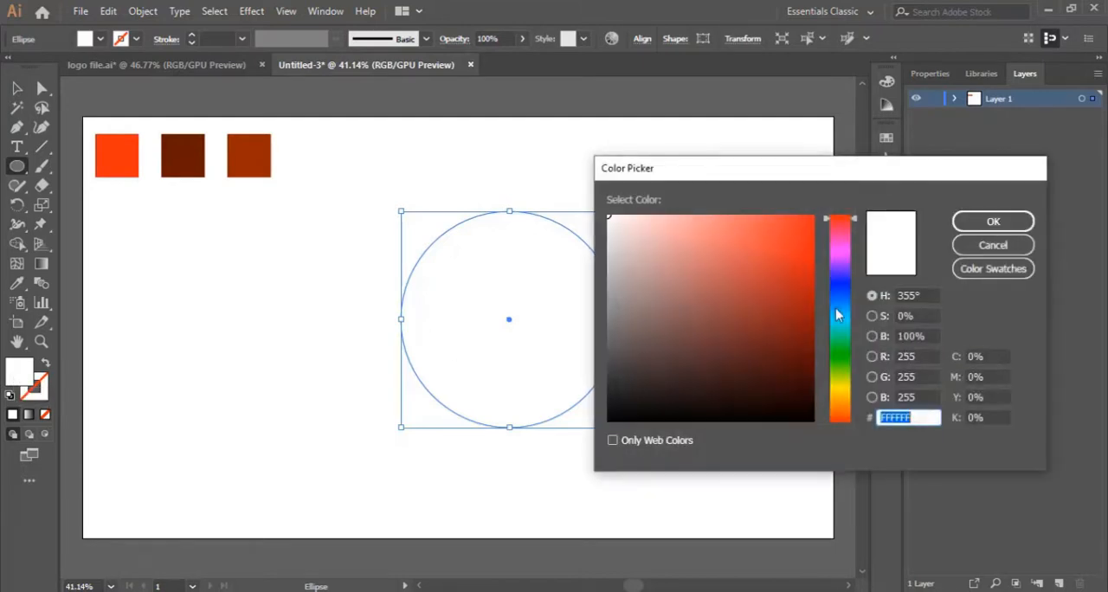
pyautogui.click(730, 233)
pyautogui.moveTo(822, 325); pyautogui.dragTo(839, 415)
pyautogui.click(733, 231)
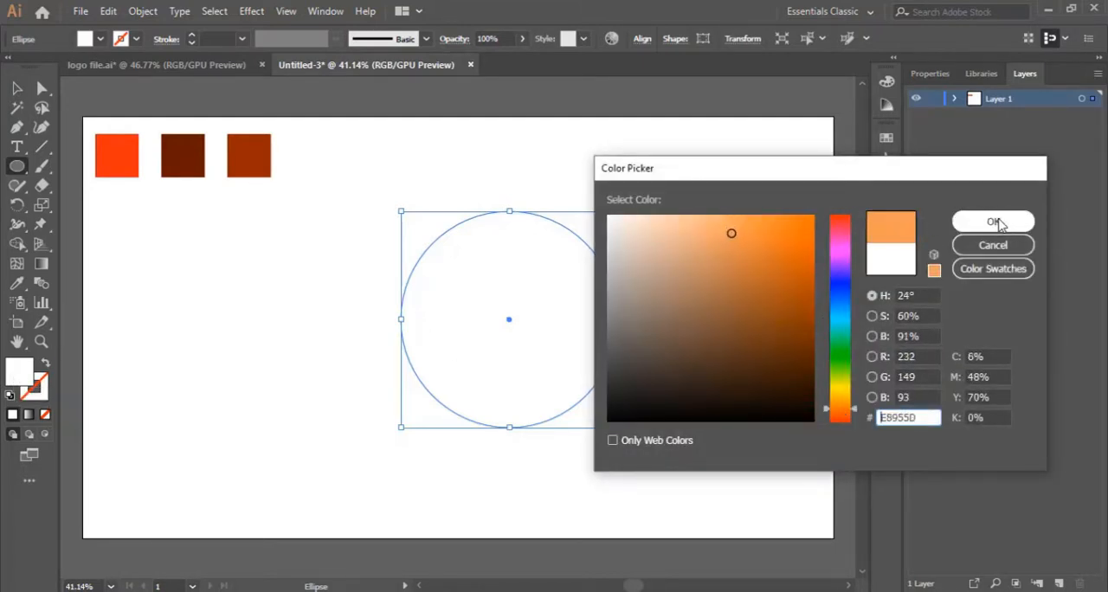
pyautogui.click(962, 221)
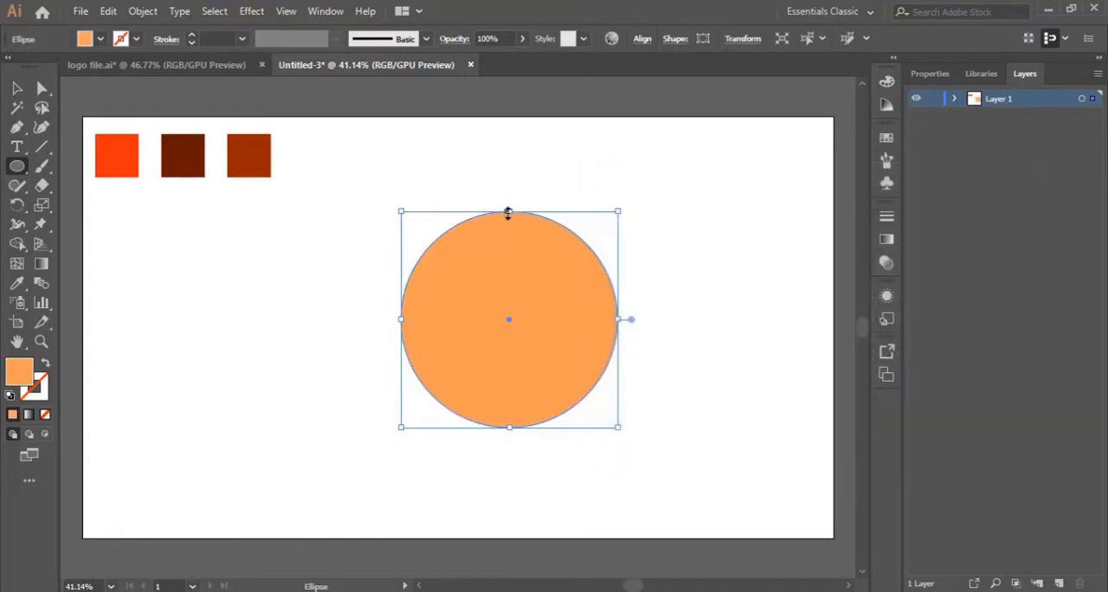
# Stretch the orange circle upward into a tall ellipse and shift it slightly lower on the artboard.
pyautogui.moveTo(508, 212); pyautogui.dragTo(509, 177)
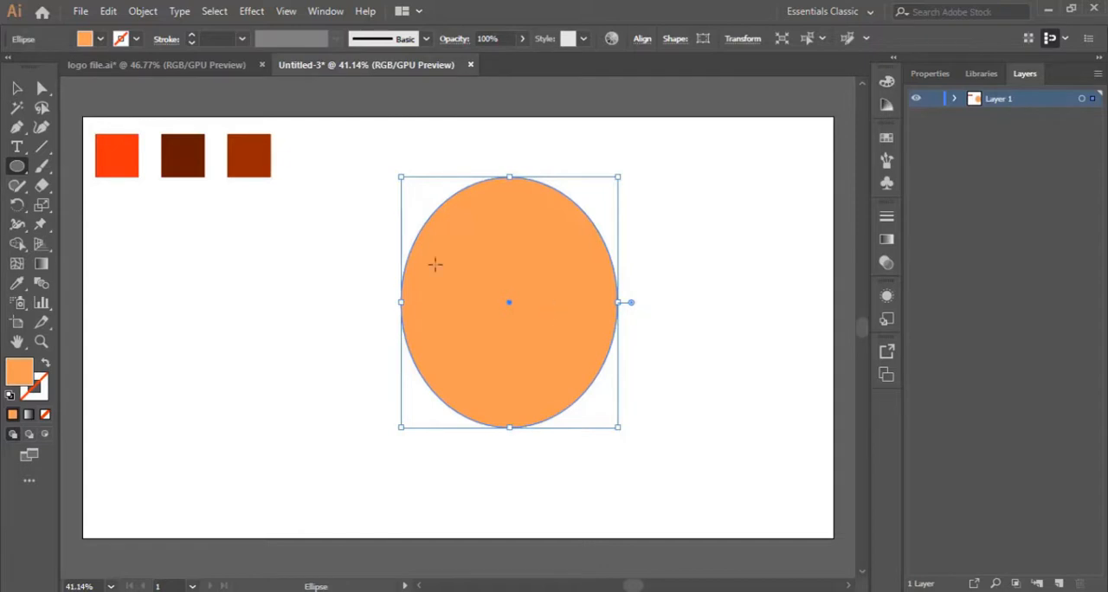
pyautogui.click(17, 87)
pyautogui.moveTo(511, 233); pyautogui.dragTo(518, 264)
pyautogui.click(707, 309)
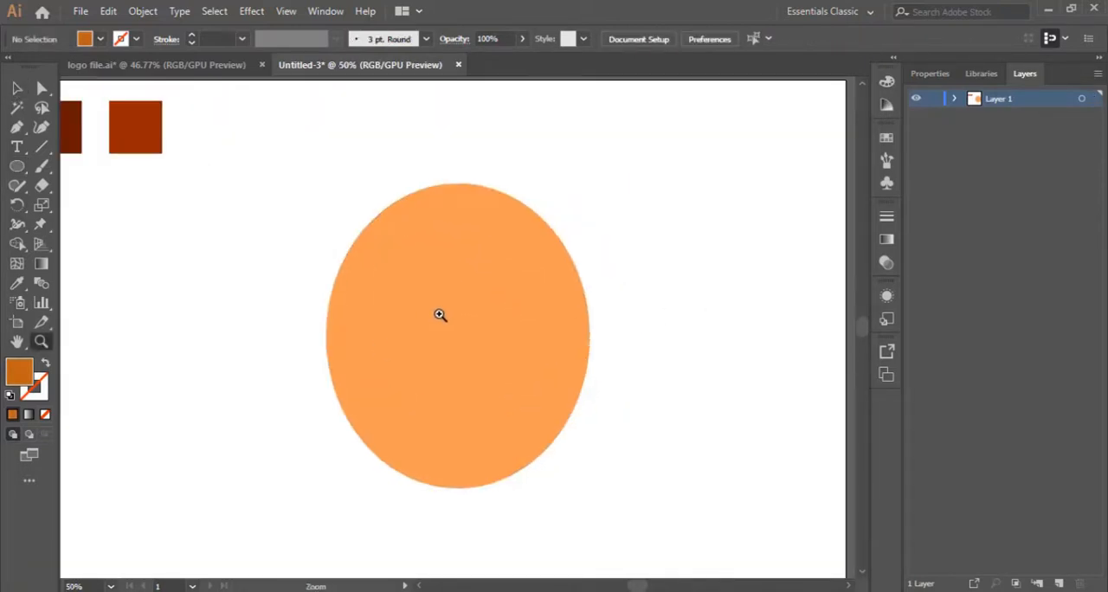
# Draw a smaller dark orange circle inside the left half of the ellipse.
pyautogui.click(440, 315)
pyautogui.click(443, 333)
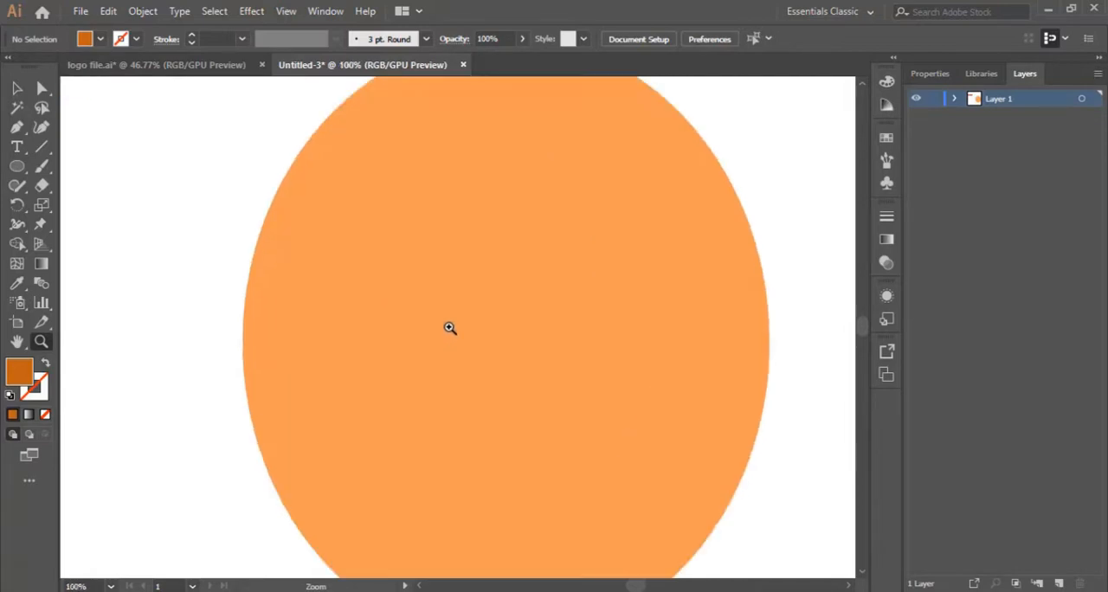
pyautogui.keyDown('alt'); pyautogui.click(461, 307); pyautogui.keyUp('alt')
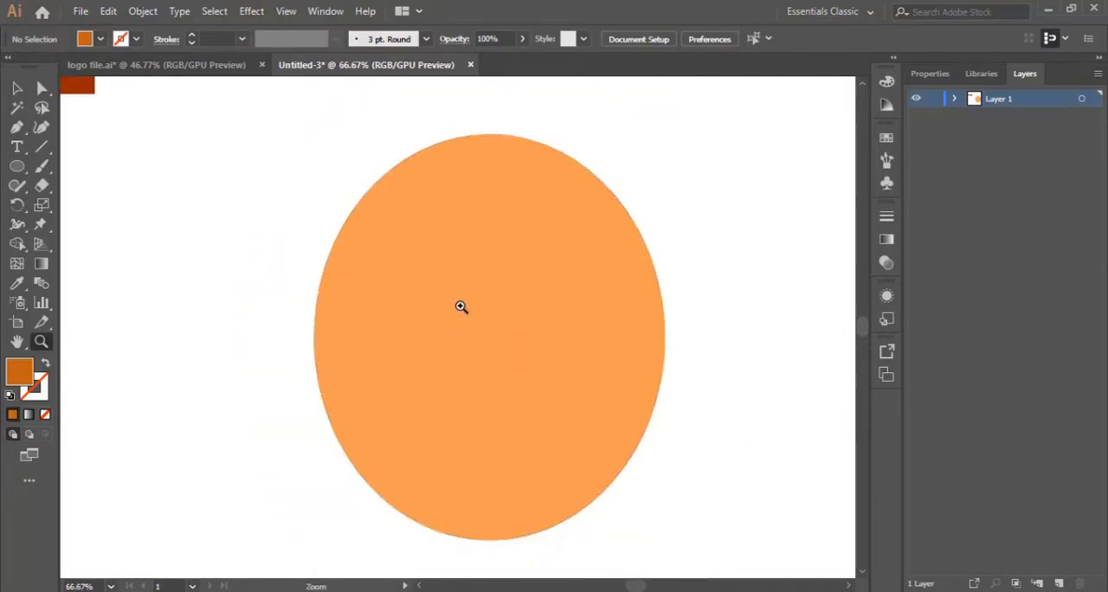
pyautogui.scroll(-1, 461, 306)
pyautogui.click(17, 168)
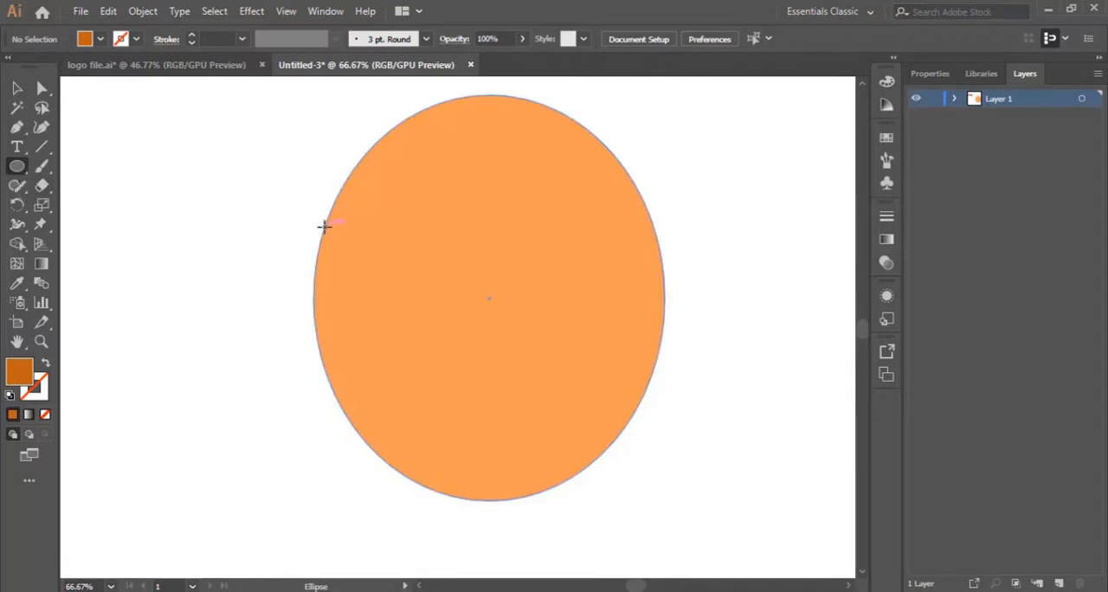
pyautogui.moveTo(324, 227); pyautogui.dragTo(462, 372)
pyautogui.hotkey('ctrl', 'z')
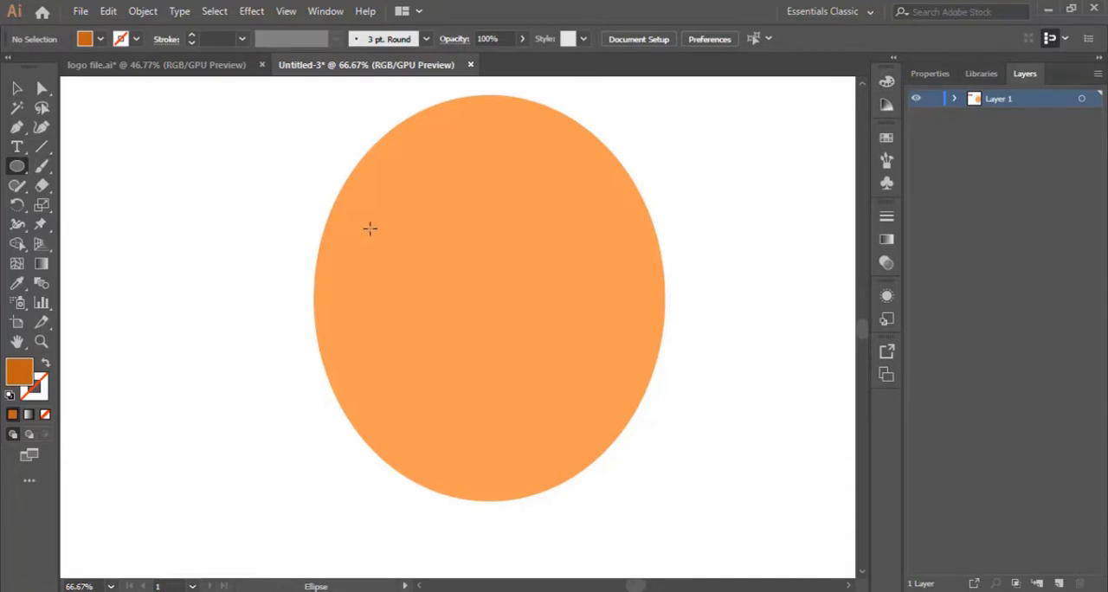
pyautogui.moveTo(370, 227); pyautogui.dragTo(486, 345)
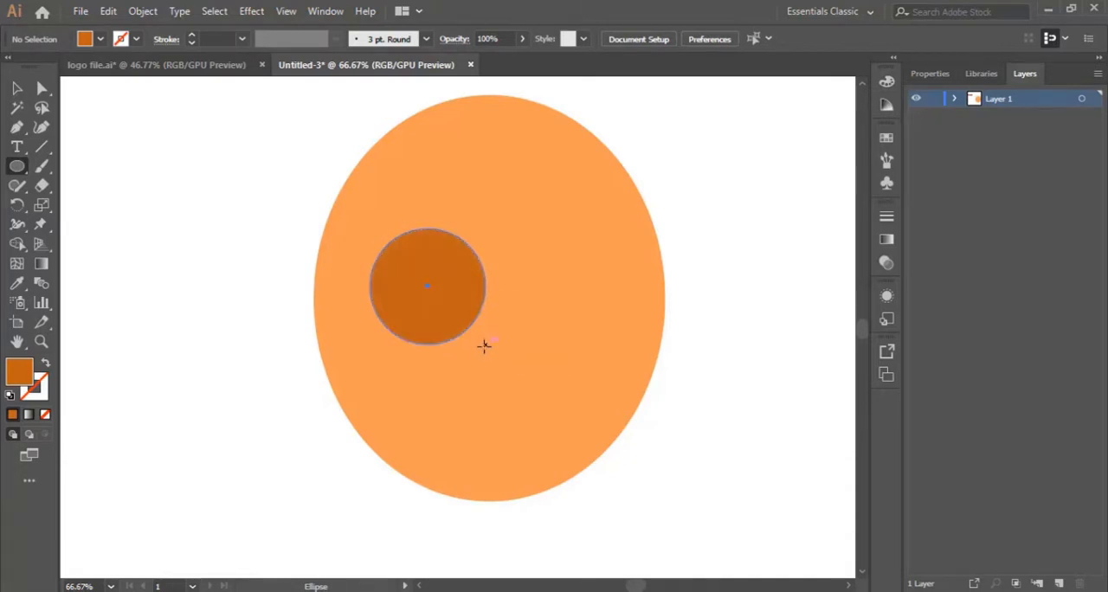
# Move the dark circle to the ellipse's left edge and try out a copy at the right edge.
pyautogui.click(17, 87)
pyautogui.moveTo(437, 278); pyautogui.dragTo(630, 337)
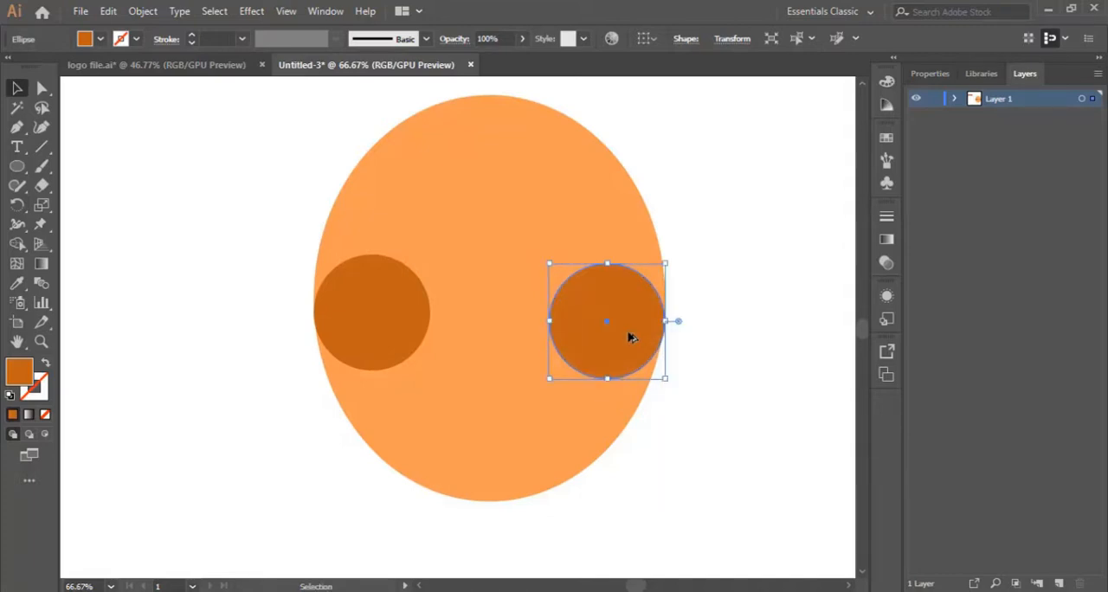
pyautogui.hotkey('ctrl', 'z')
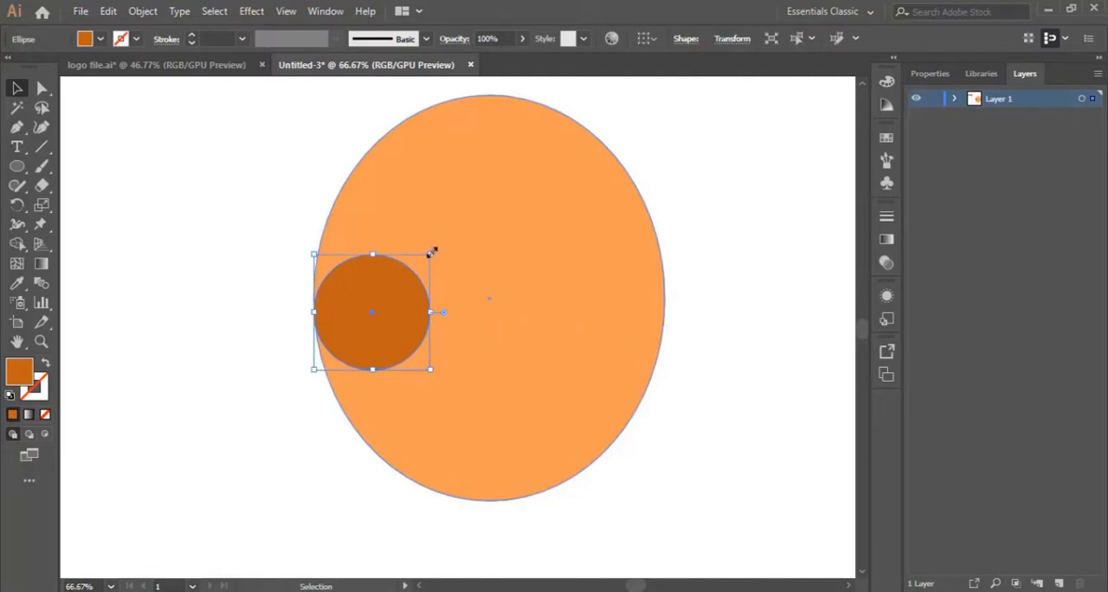
# Enlarge the dark circle at the ellipse's left edge and place a copy of it near the right edge.
pyautogui.moveTo(431, 251); pyautogui.dragTo(451, 230)
pyautogui.moveTo(400, 303)
pyautogui.mouseDown()
pyautogui.moveTo(442, 297)
pyautogui.moveTo(417, 297)
pyautogui.mouseUp()
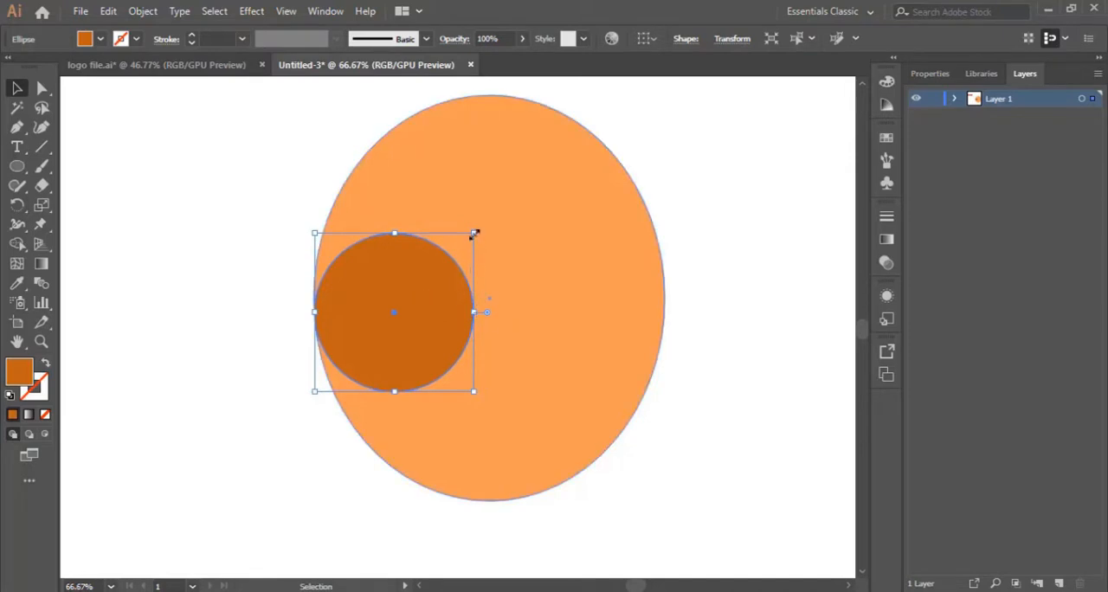
pyautogui.moveTo(473, 232); pyautogui.dragTo(460, 236)
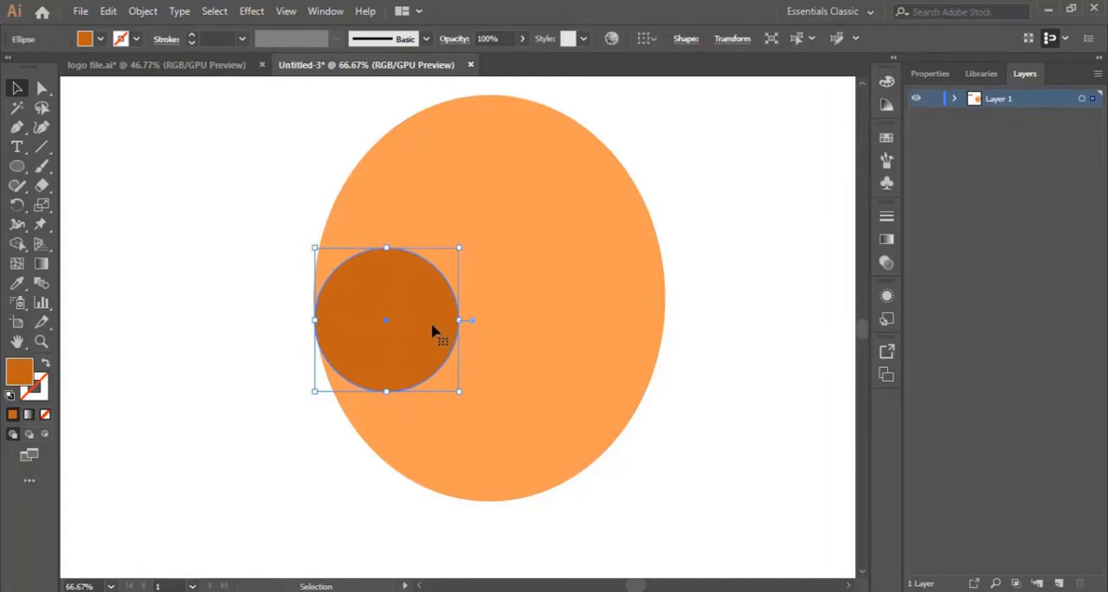
pyautogui.moveTo(433, 331); pyautogui.dragTo(638, 335)
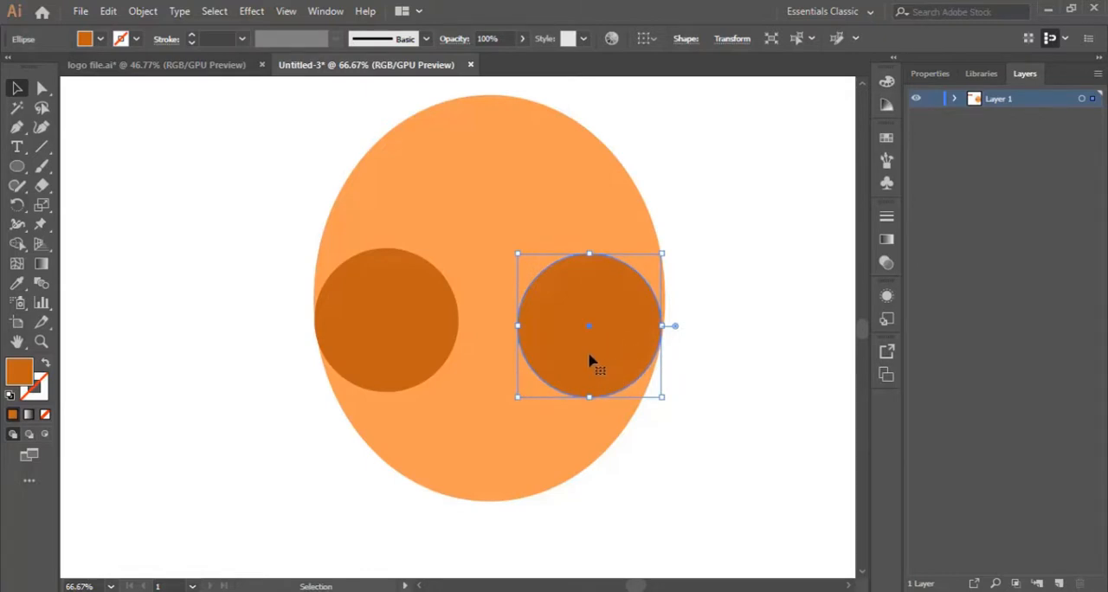
# Draw a closed curved shape with the Pen tool bridging the two dark circles, with an arched notch along its lower edge.
pyautogui.click(17, 127)
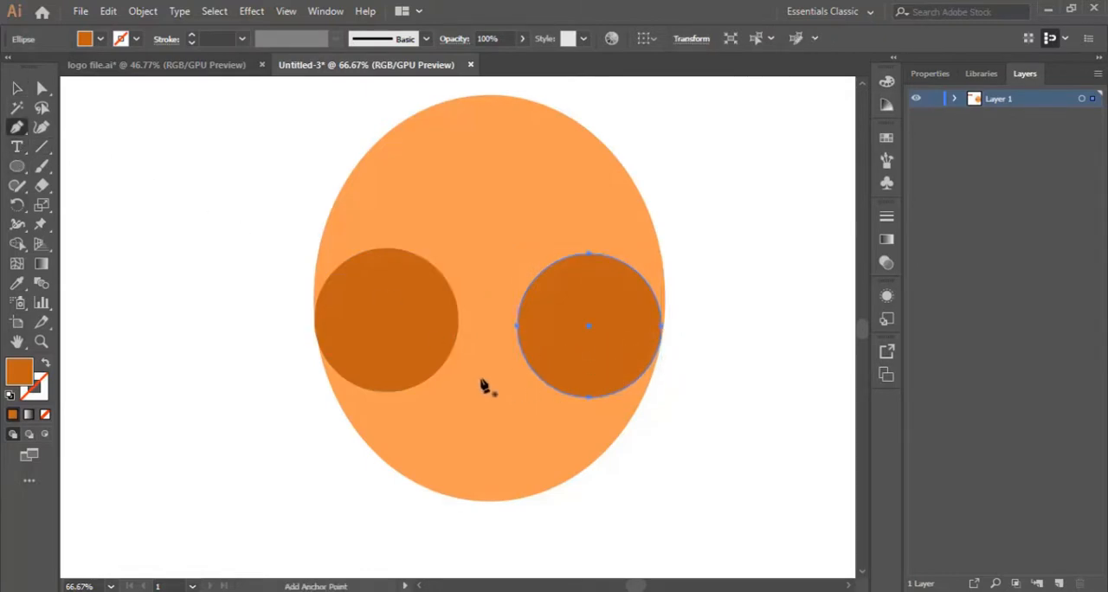
pyautogui.click(448, 358)
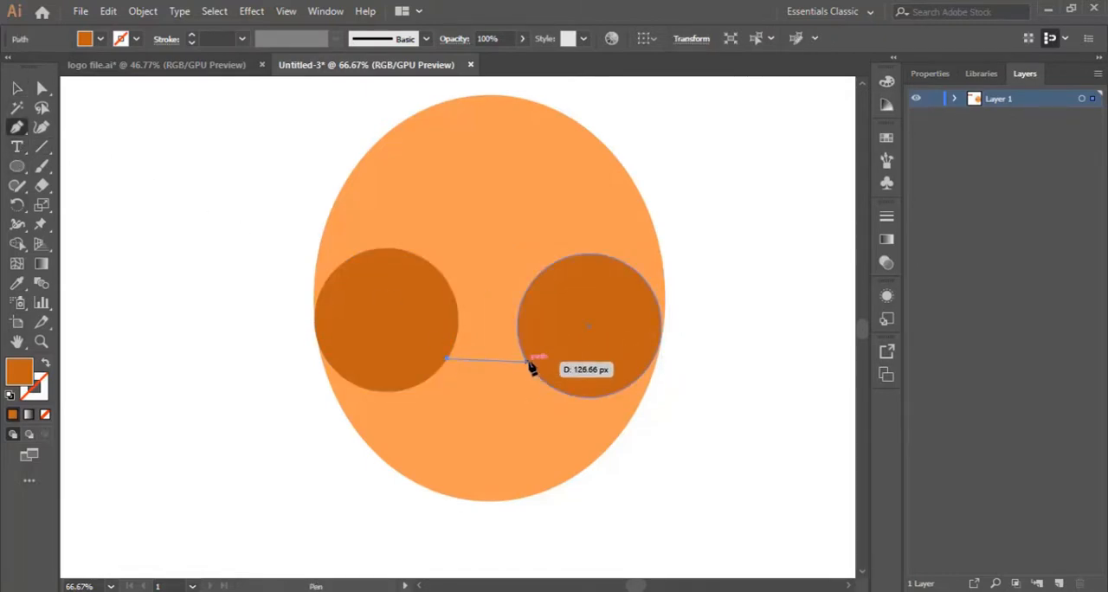
pyautogui.moveTo(526, 357); pyautogui.dragTo(570, 409)
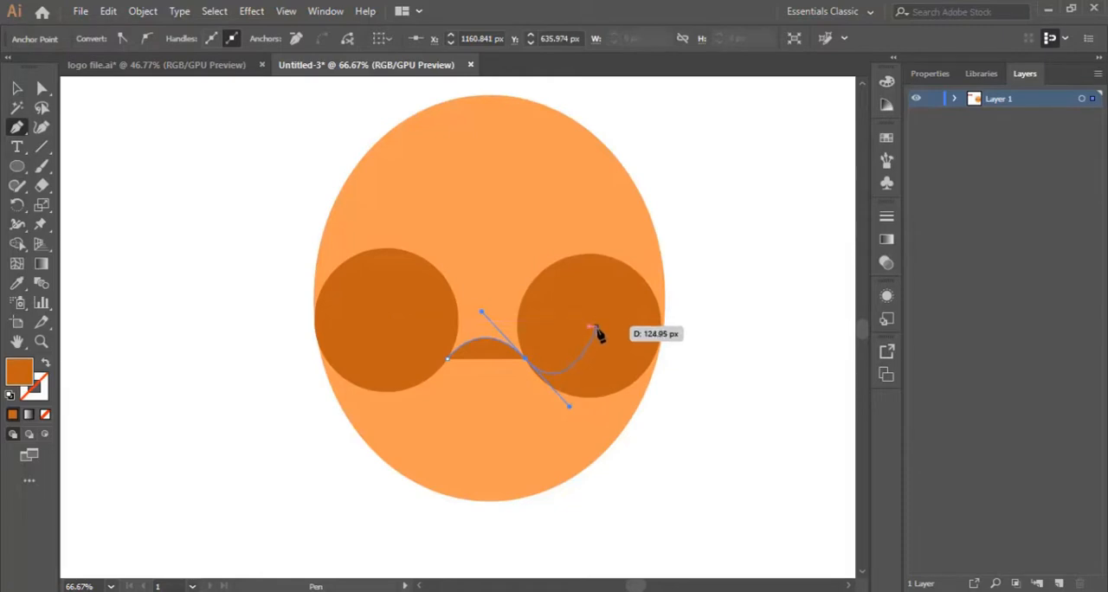
pyautogui.click(558, 273)
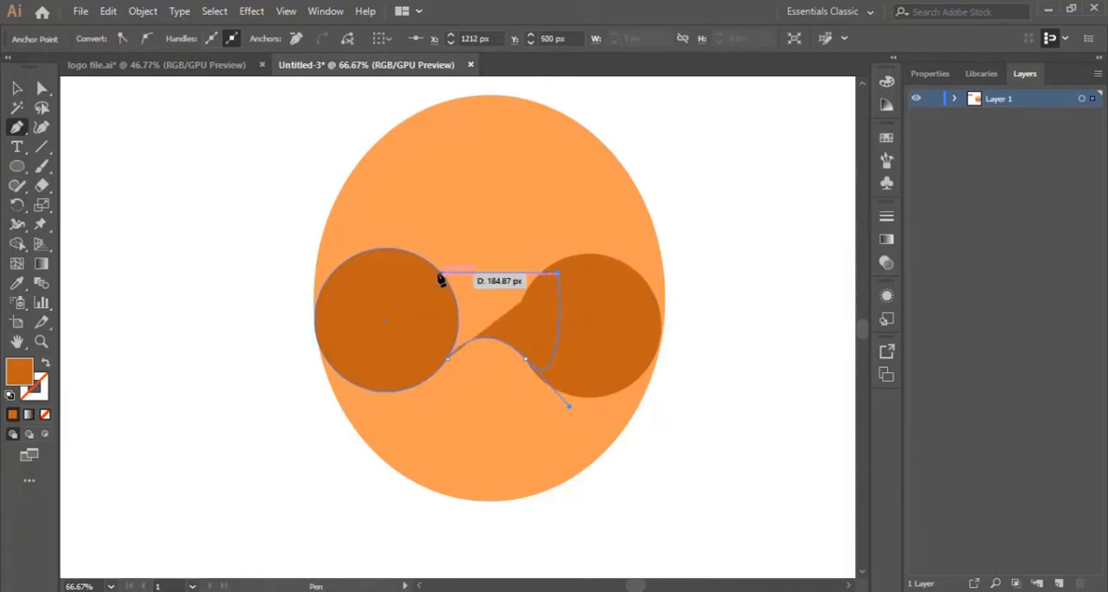
pyautogui.moveTo(392, 254); pyautogui.dragTo(241, 278)
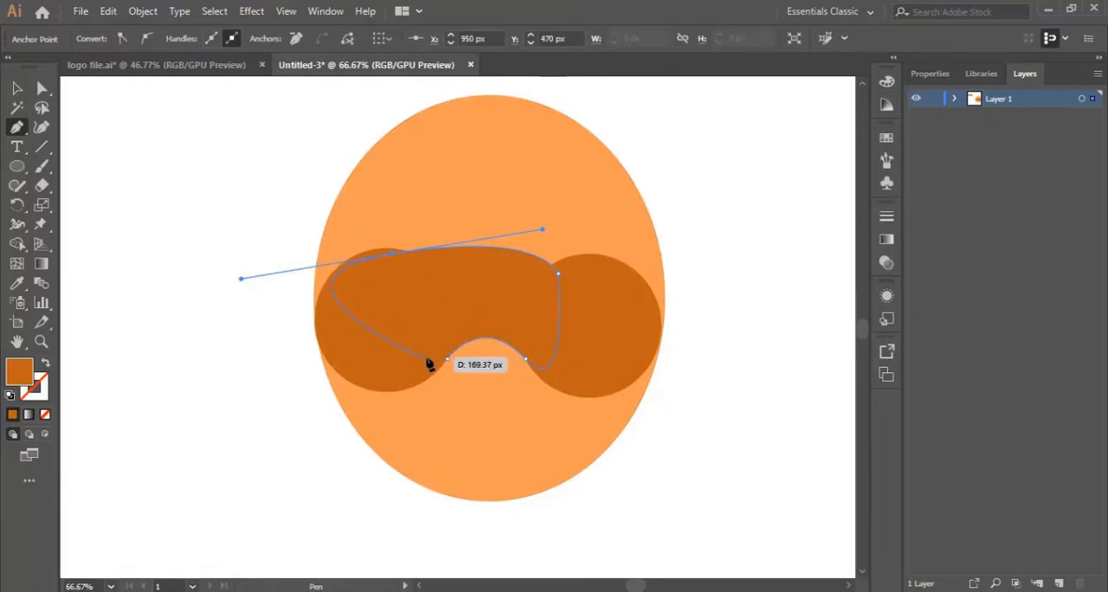
pyautogui.click(390, 254)
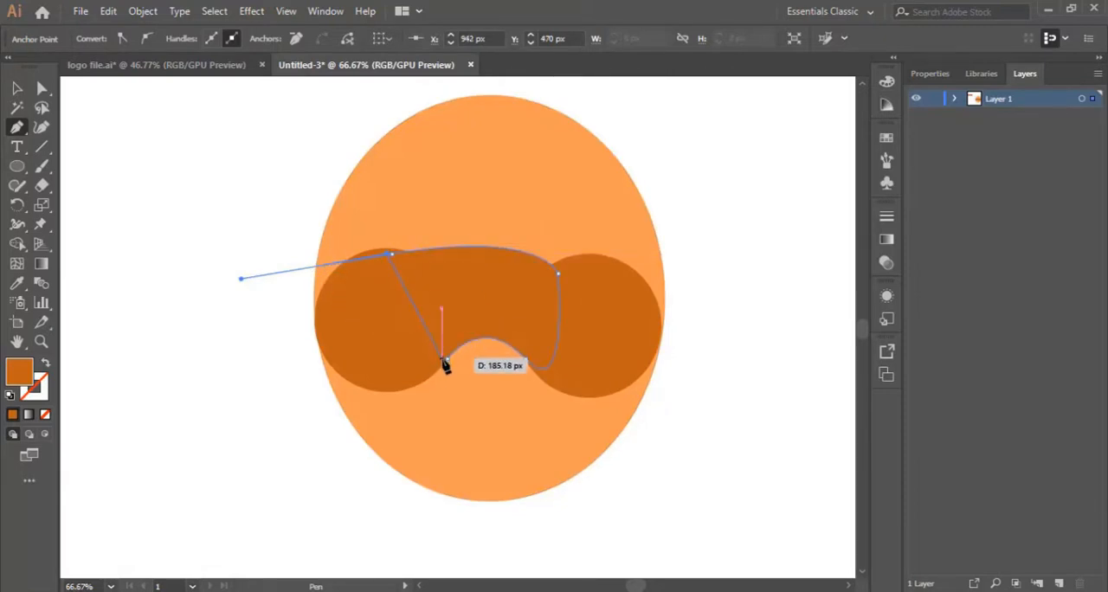
pyautogui.click(448, 362)
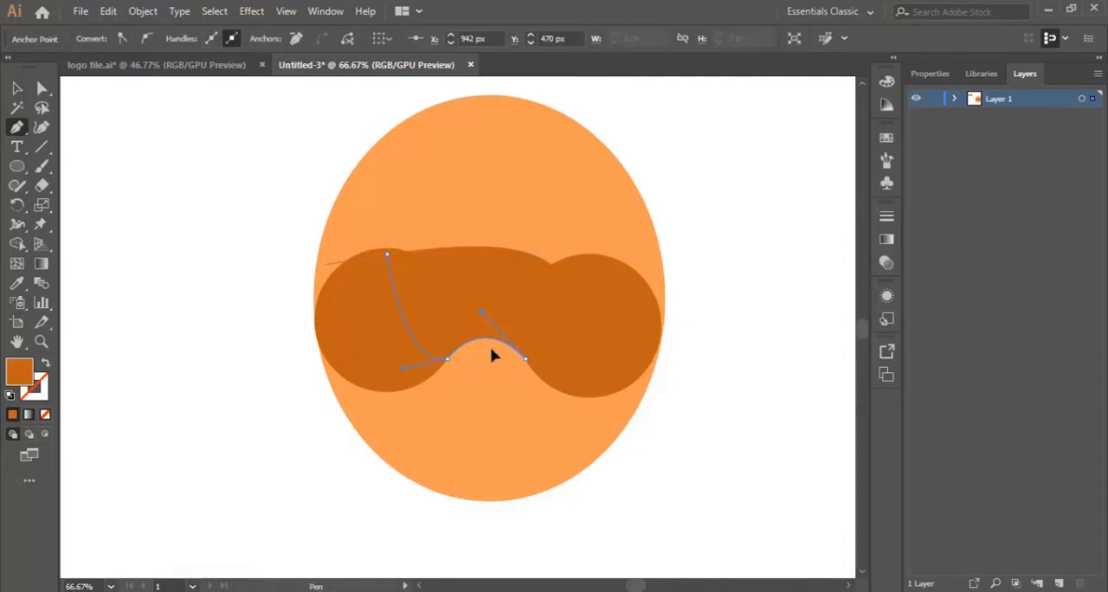
# Delete the extra anchor point at the upper left of the bridging shape.
pyautogui.moveTo(491, 349); pyautogui.dragTo(492, 349)
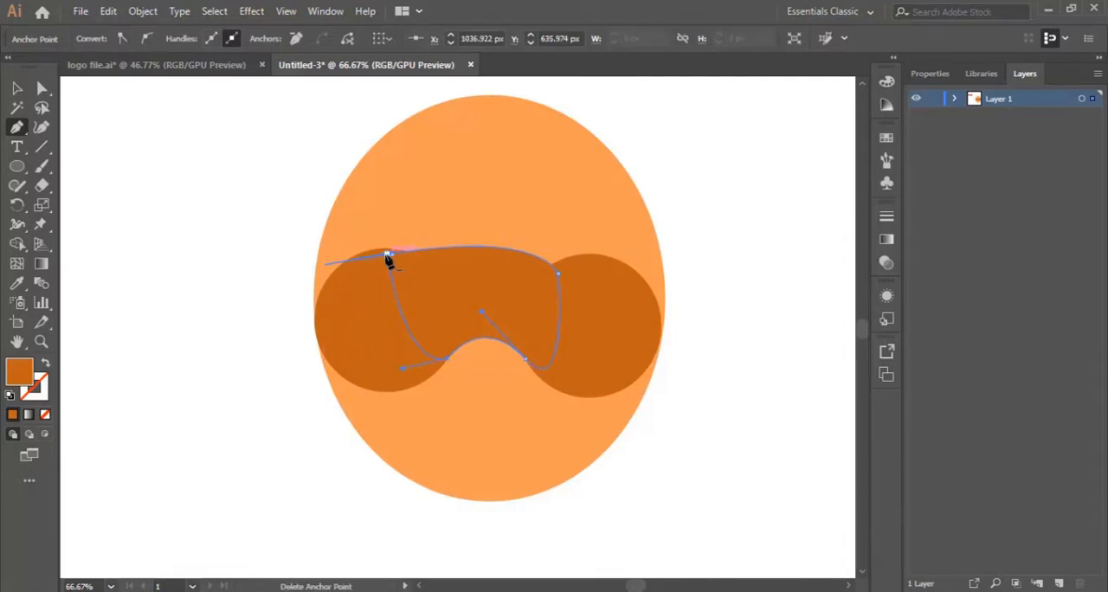
pyautogui.click(386, 254)
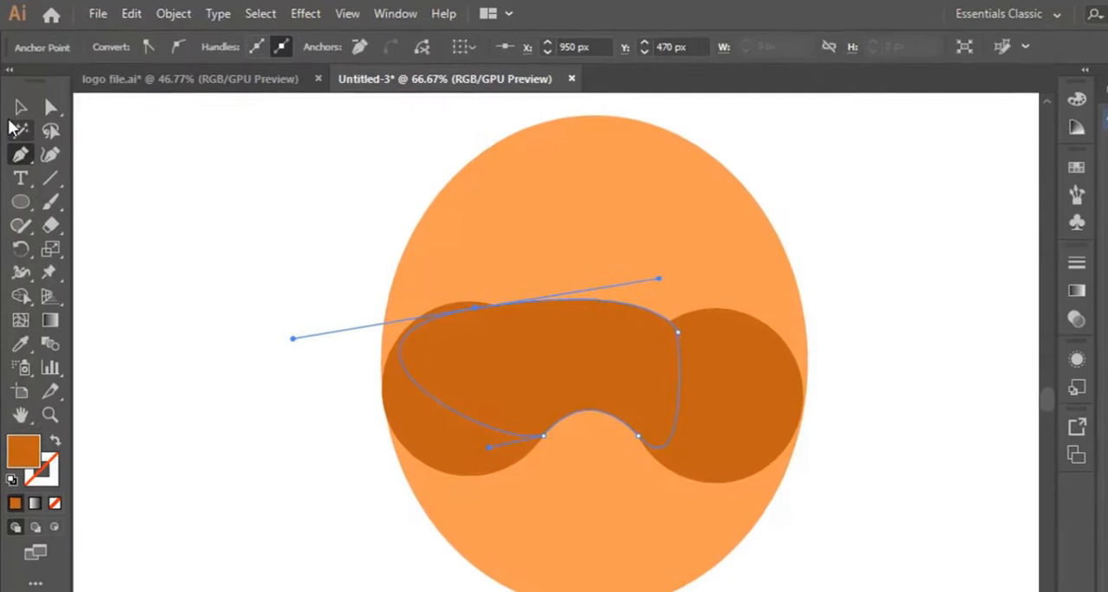
pyautogui.click(17, 88)
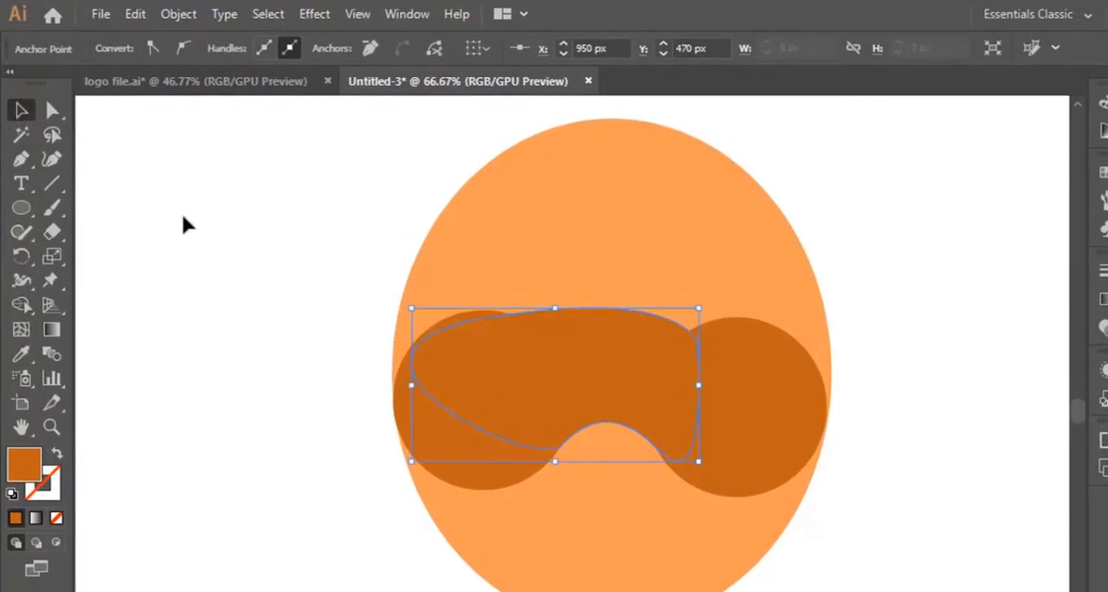
pyautogui.click(184, 225)
# With the Curvature tool, move the bridging shape's left anchor inward and its right corner onto the right dark circle's upper-right edge.
pyautogui.click(678, 362)
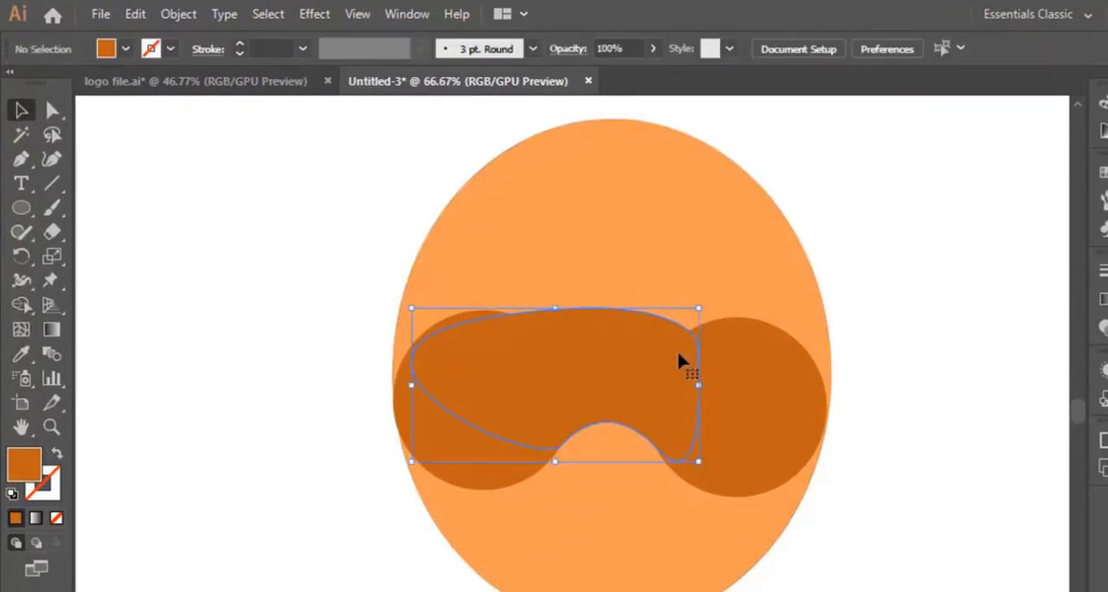
pyautogui.click(51, 427)
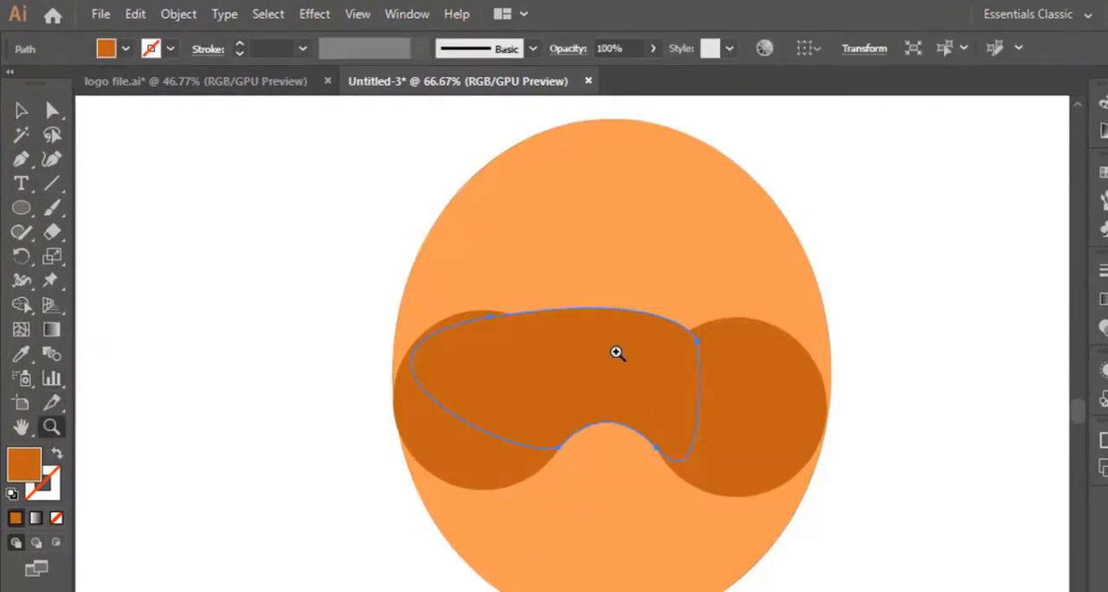
pyautogui.click(618, 353)
pyautogui.scroll(-1, 536, 404)
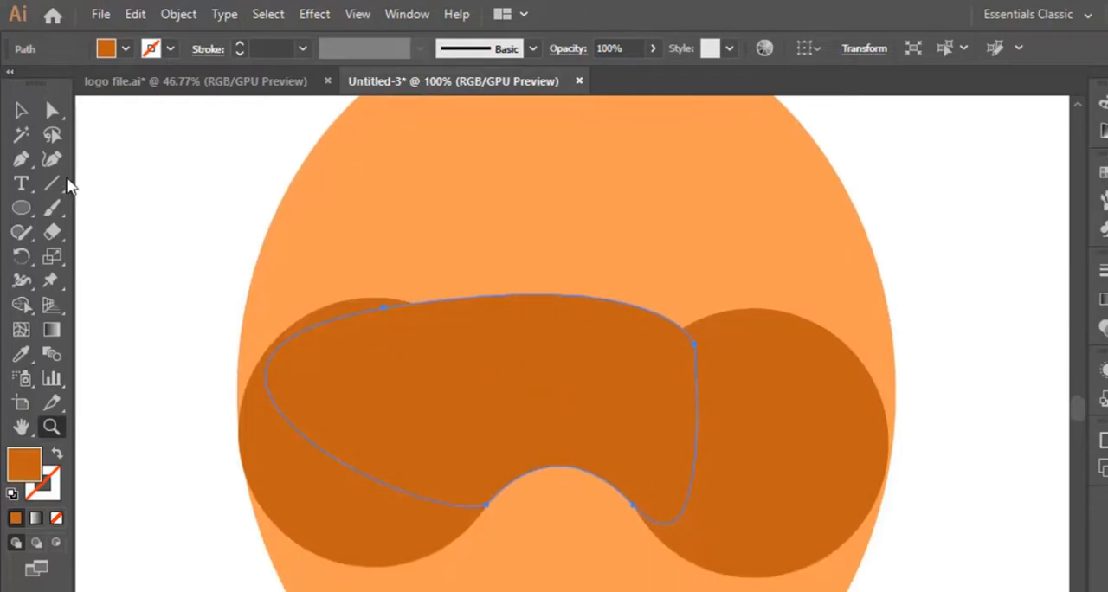
pyautogui.click(51, 158)
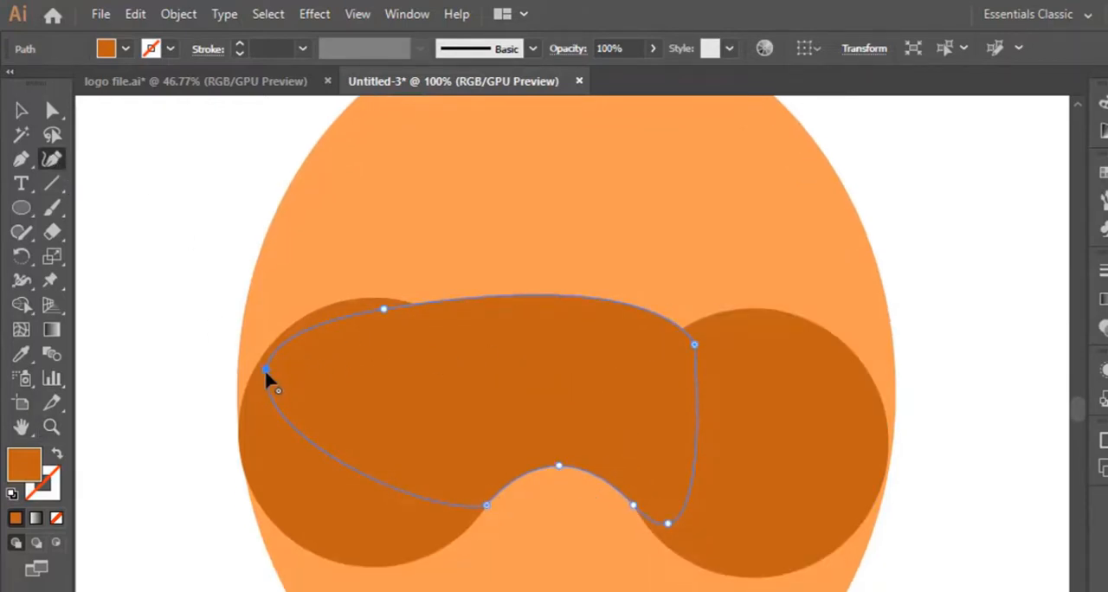
pyautogui.moveTo(265, 370); pyautogui.dragTo(323, 378)
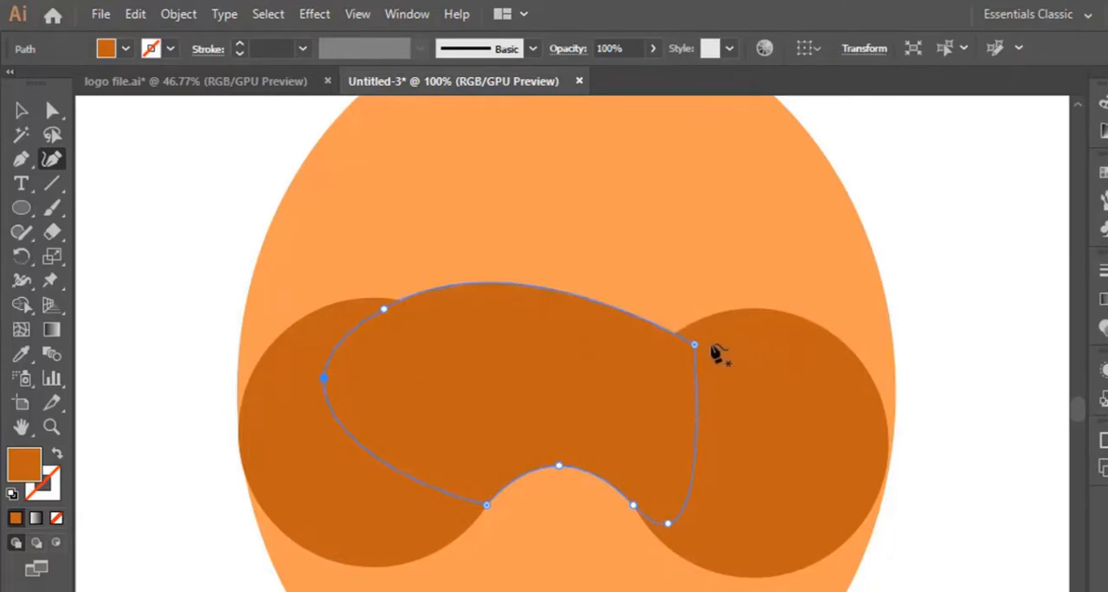
pyautogui.moveTo(695, 346); pyautogui.dragTo(823, 333)
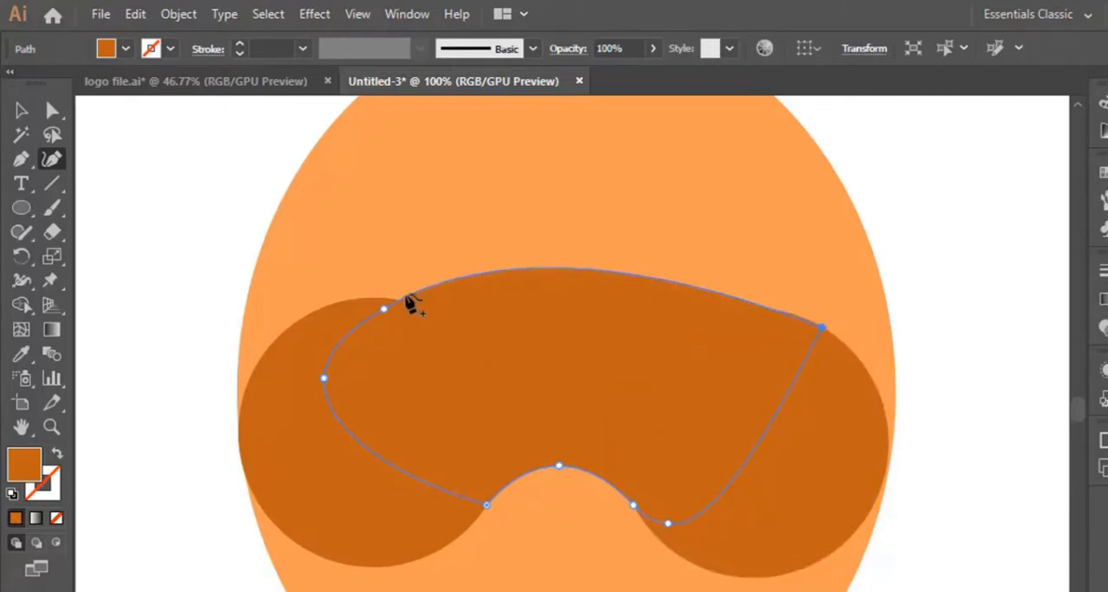
# Reshape the bridging shape's left side with an added lower-left point, an anchor on the left circle's outer edge and a more central top anchor.
pyautogui.moveTo(386, 315); pyautogui.dragTo(458, 279)
pyautogui.click(353, 440)
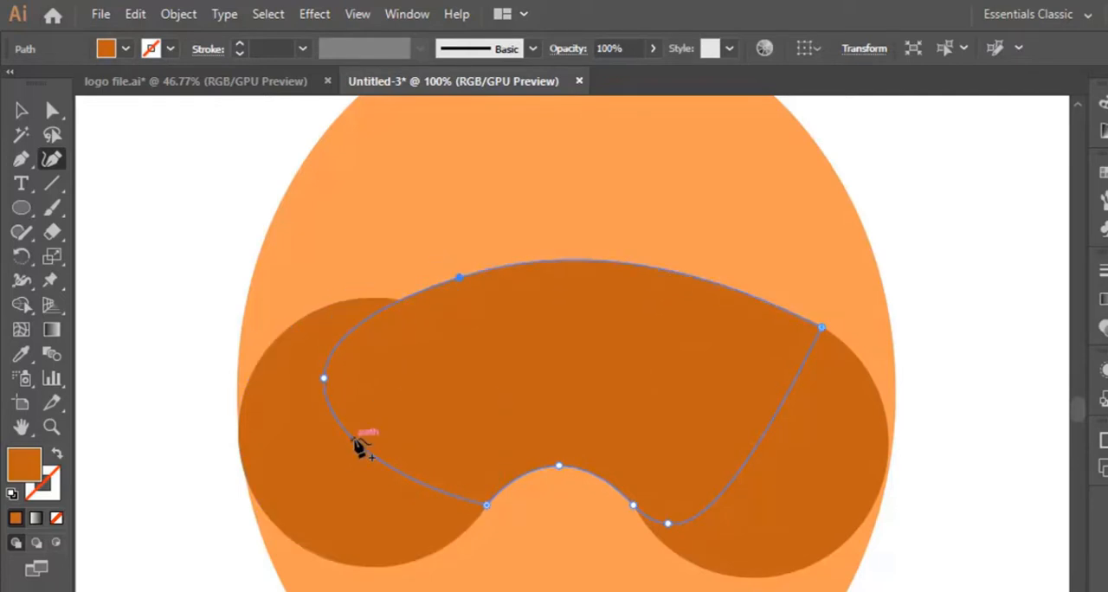
pyautogui.moveTo(324, 377); pyautogui.dragTo(288, 346)
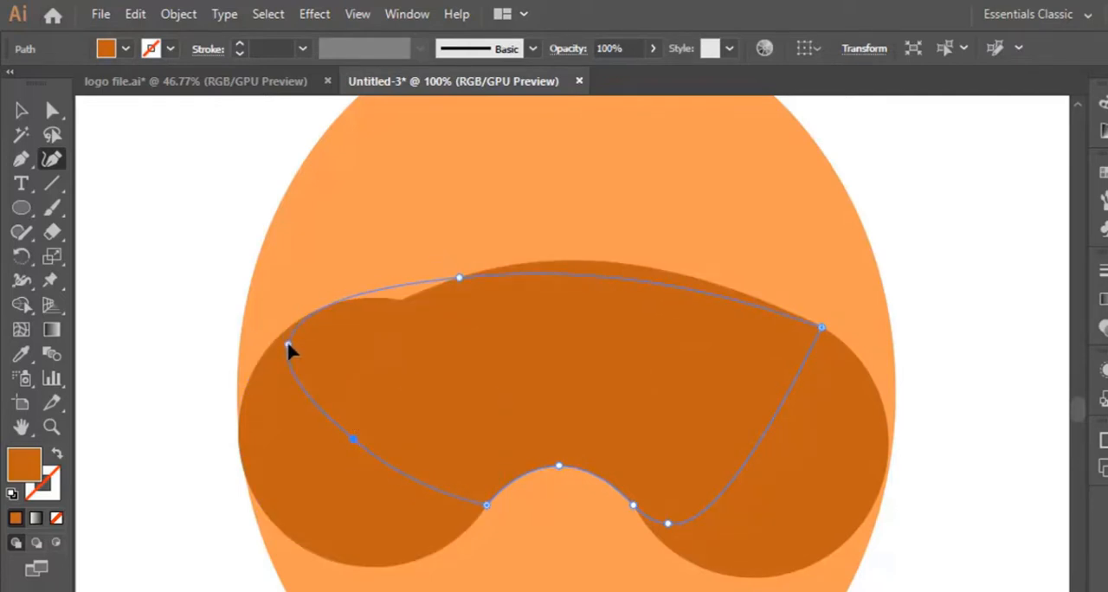
pyautogui.moveTo(460, 277); pyautogui.dragTo(519, 265)
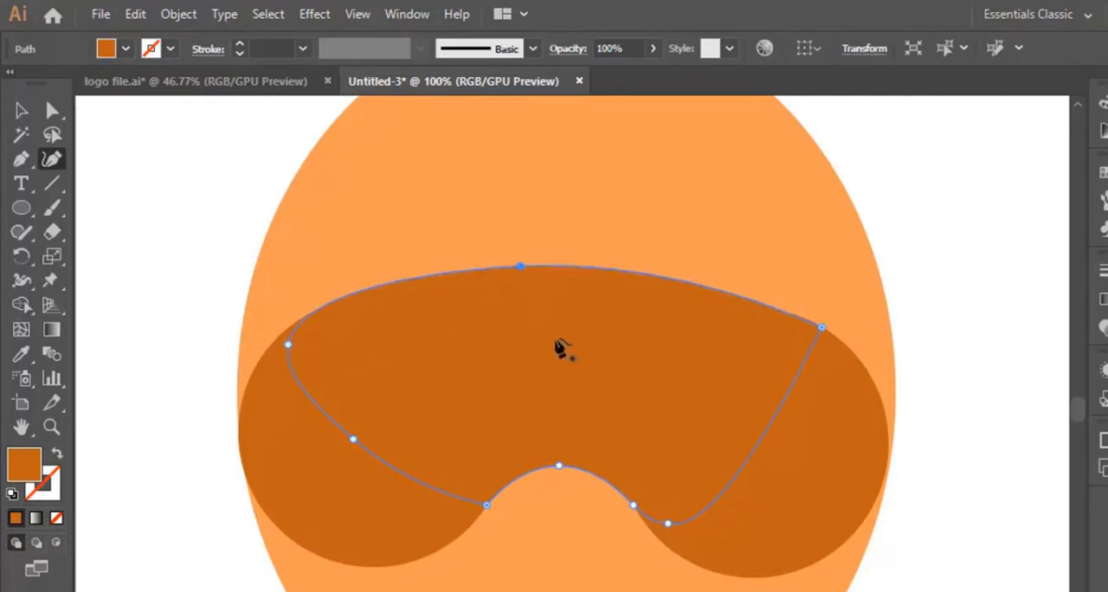
pyautogui.press('v')
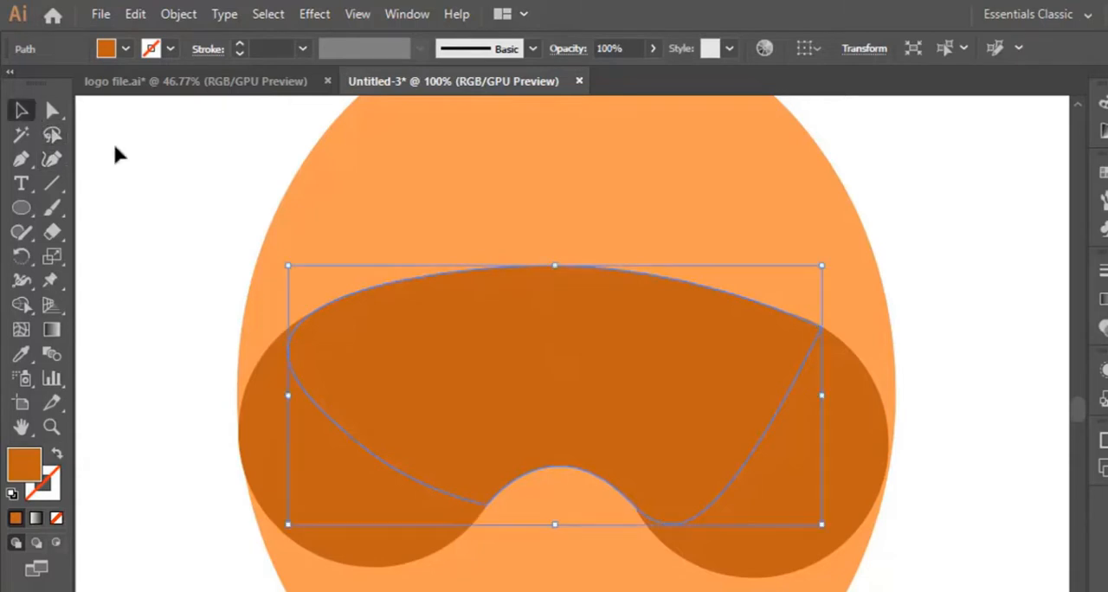
pyautogui.click(119, 154)
pyautogui.scroll(-2, 337, 316)
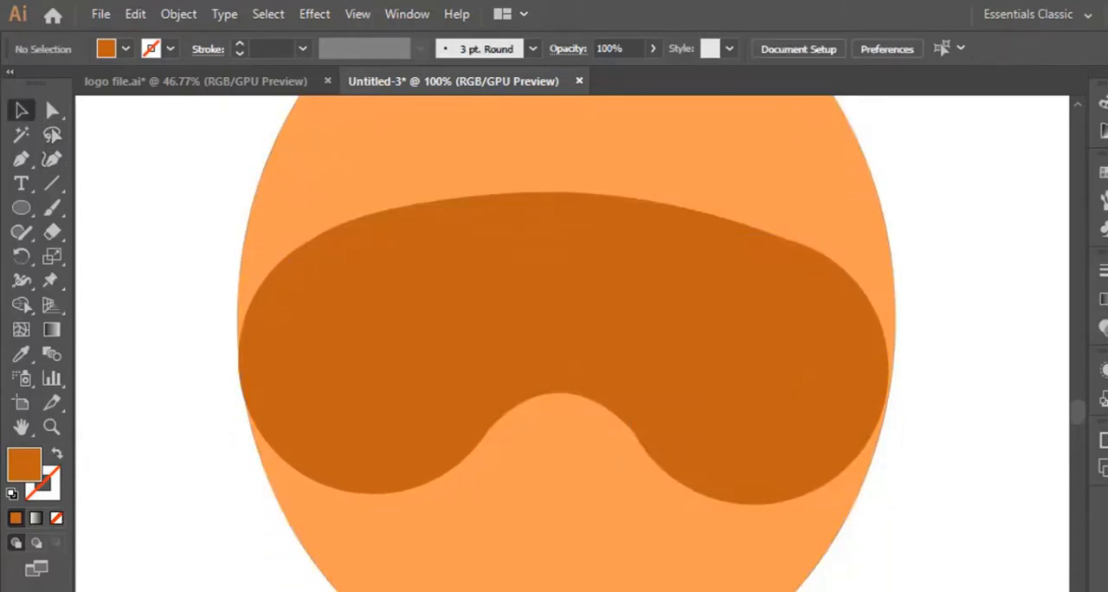
# Nudge the orange ellipse slightly left to centre it behind the dark shapes.
pyautogui.click(894, 272)
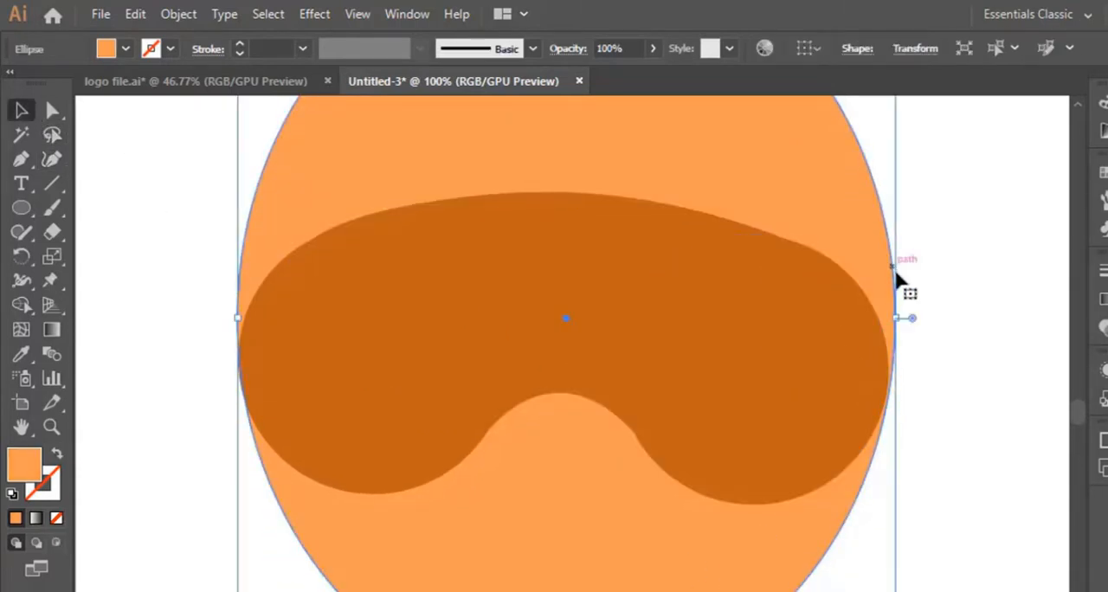
pyautogui.moveTo(896, 318); pyautogui.dragTo(898, 317)
pyautogui.click(852, 390)
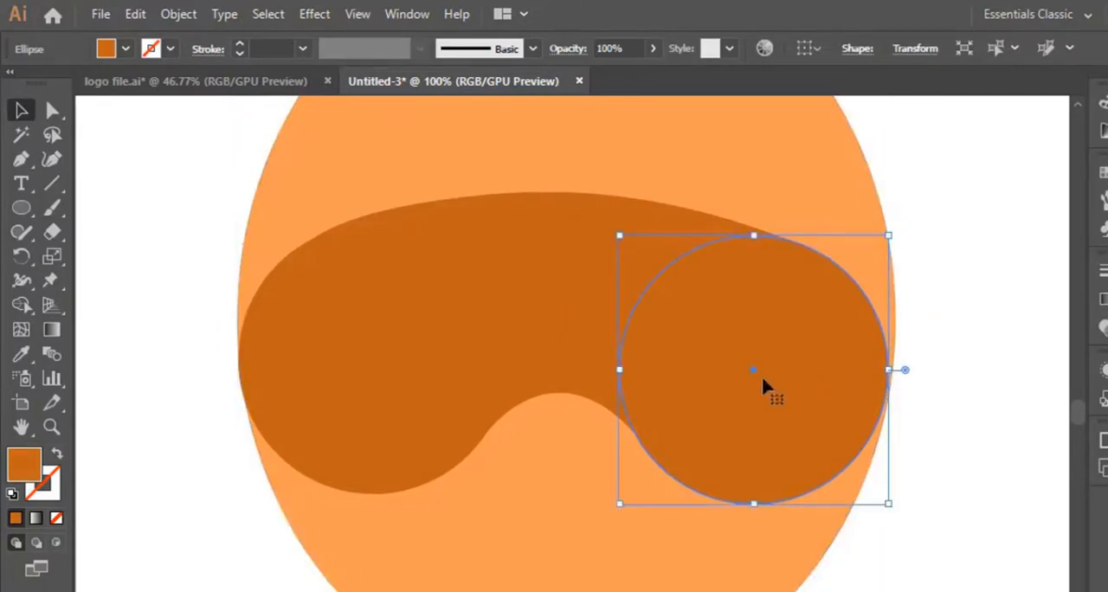
pyautogui.click(925, 368)
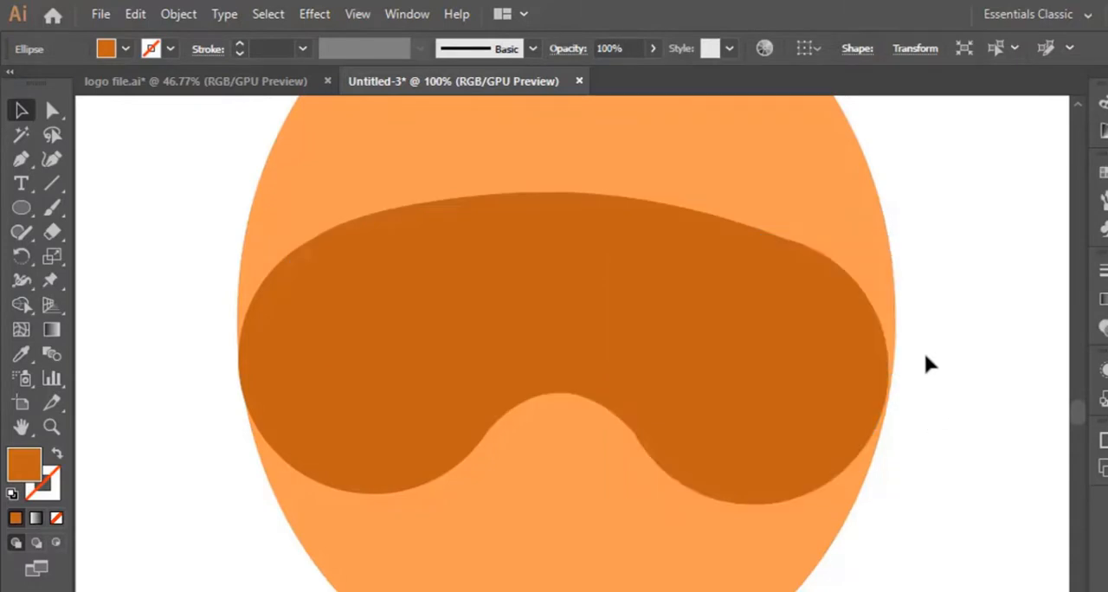
pyautogui.click(874, 301)
pyautogui.moveTo(895, 319); pyautogui.dragTo(894, 316)
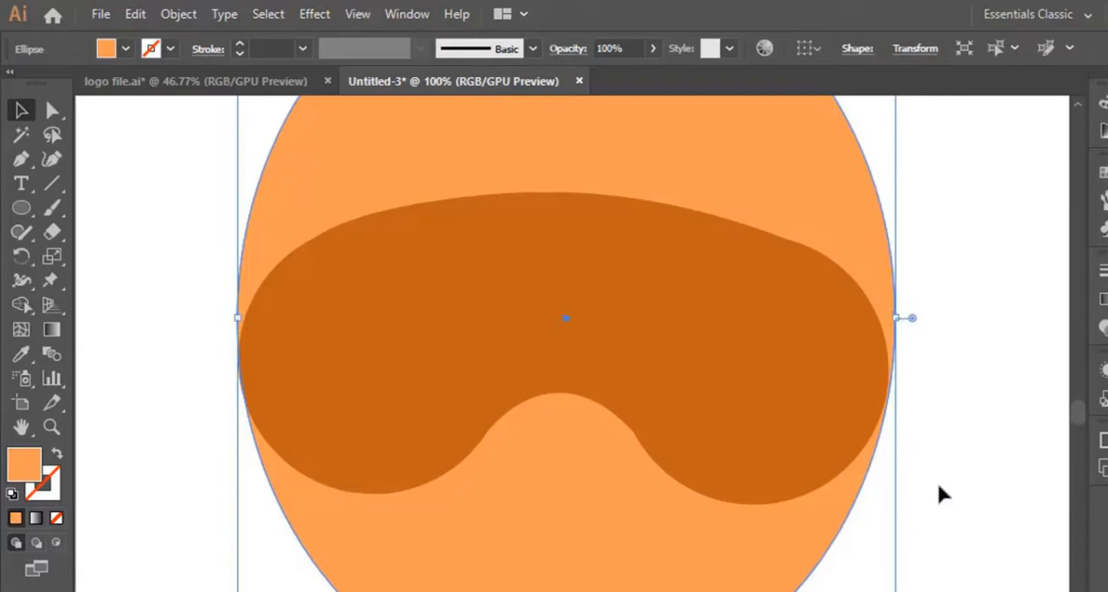
pyautogui.click(938, 481)
pyautogui.click(827, 205)
pyautogui.click(957, 349)
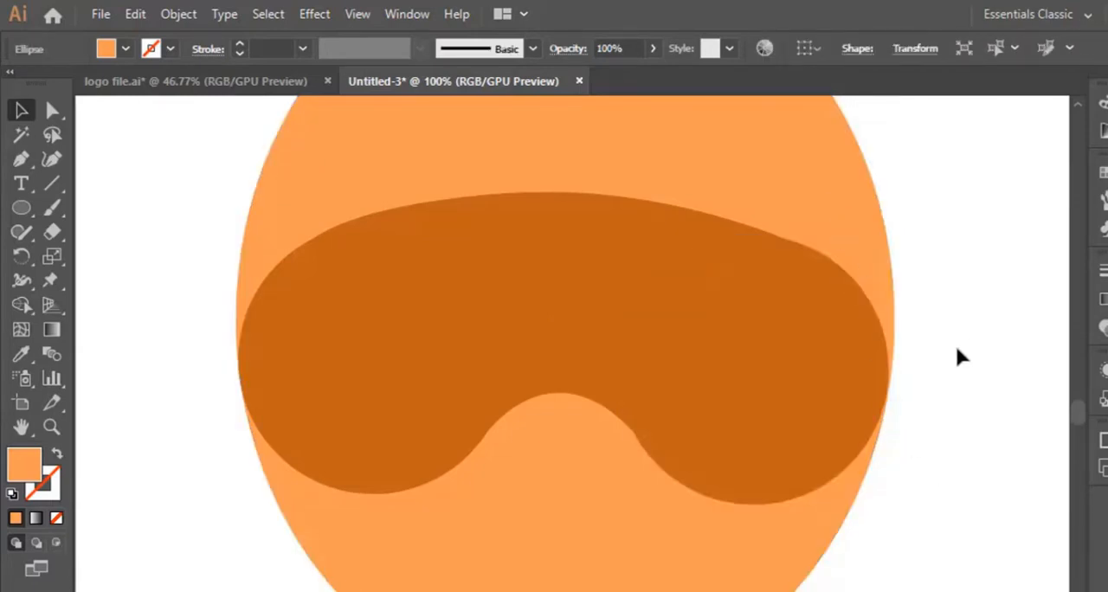
pyautogui.scroll(2, 959, 388)
pyautogui.scroll(-3, 959, 389)
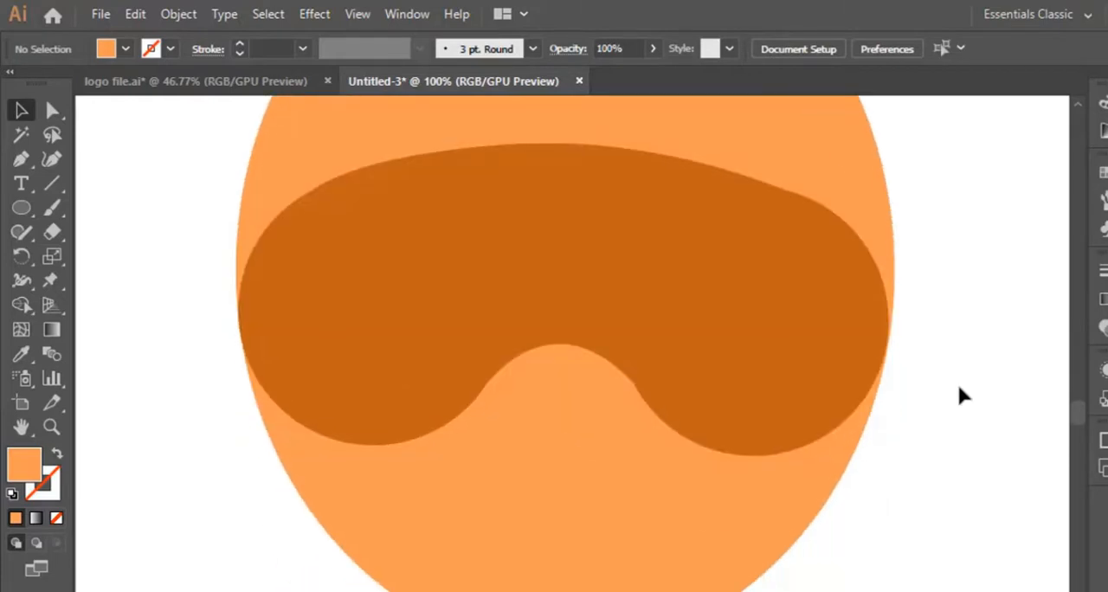
# Reshape the bridging shape's notch with the Curvature tool, moving its lower-right anchor toward the right circle's edge and its peak slightly up and right.
pyautogui.click(619, 346)
pyautogui.click(51, 159)
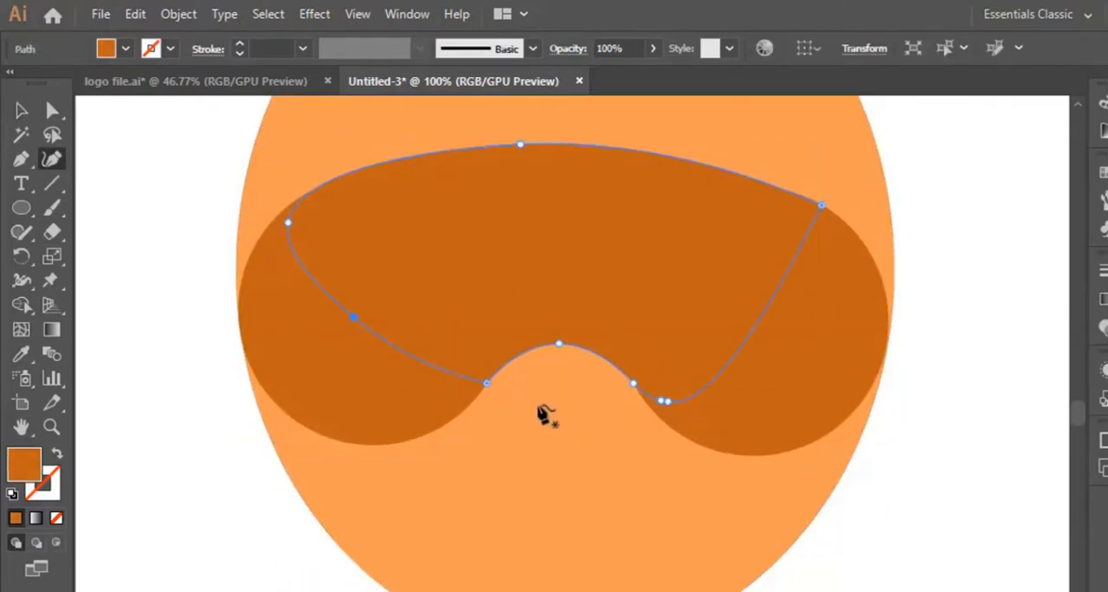
pyautogui.doubleClick(662, 405)
pyautogui.click(676, 408)
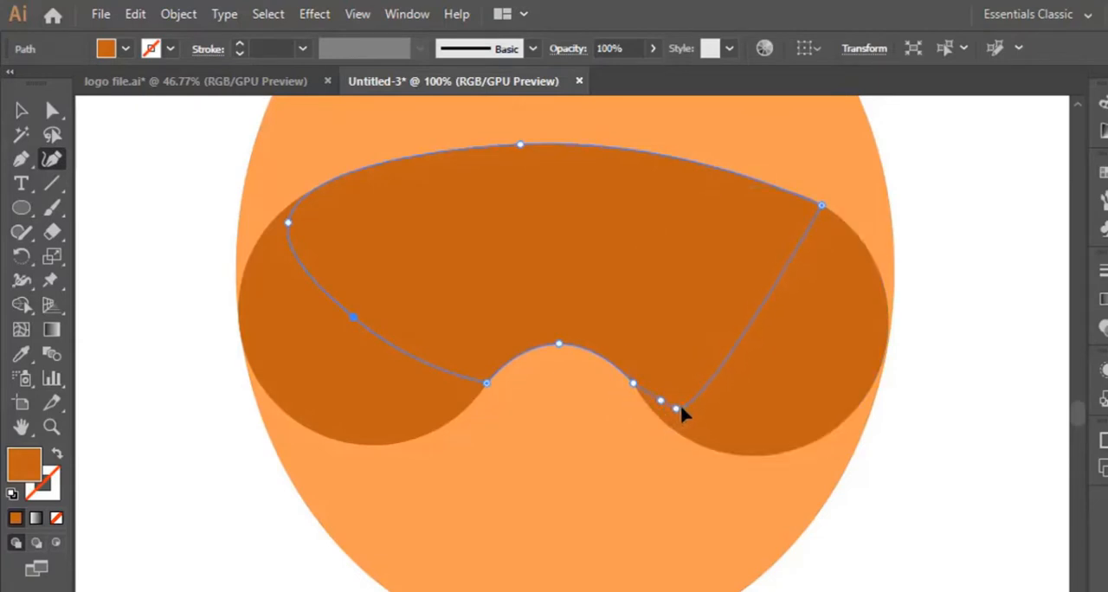
pyautogui.moveTo(659, 402); pyautogui.dragTo(656, 408)
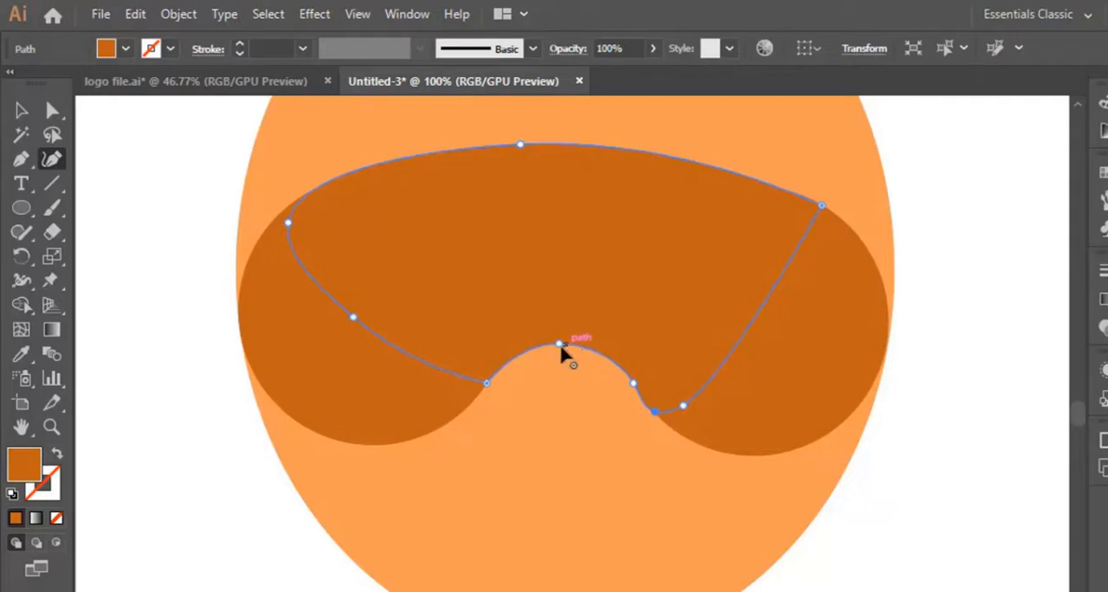
pyautogui.moveTo(570, 343); pyautogui.dragTo(574, 341)
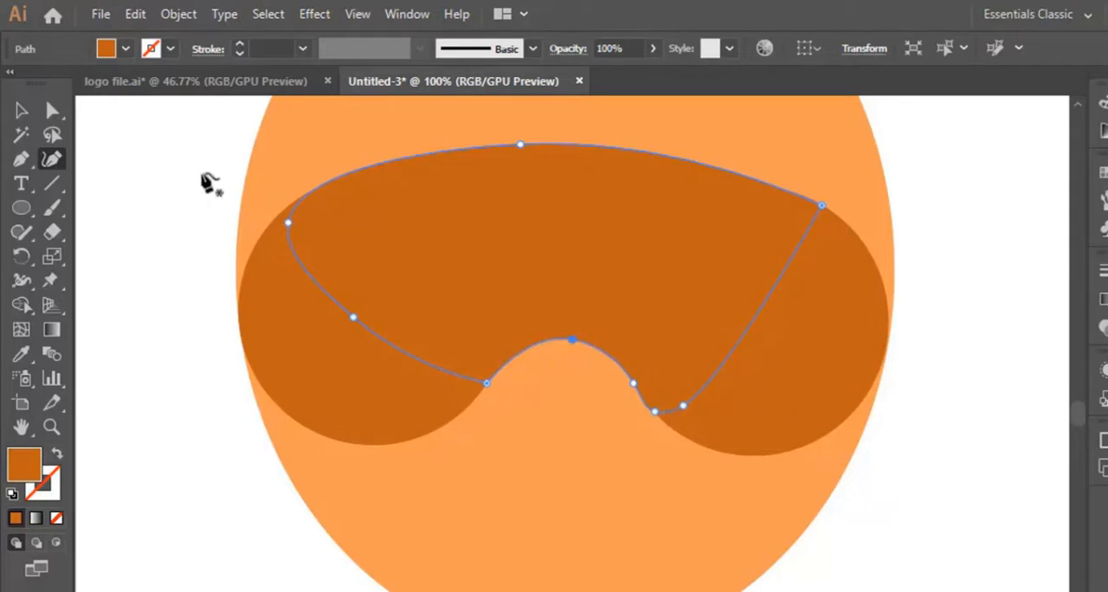
pyautogui.click(24, 111)
pyautogui.click(103, 148)
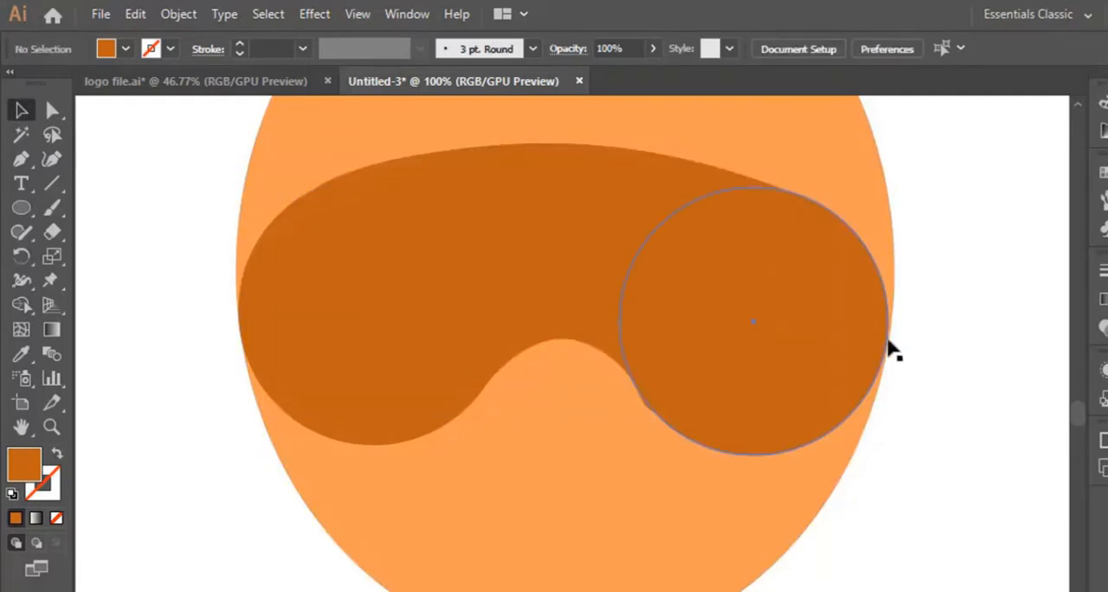
# Fine-tune the bridging shape's lower-right anchor so the notch's curve flows smoothly into the right circle's edge.
pyautogui.click(622, 343)
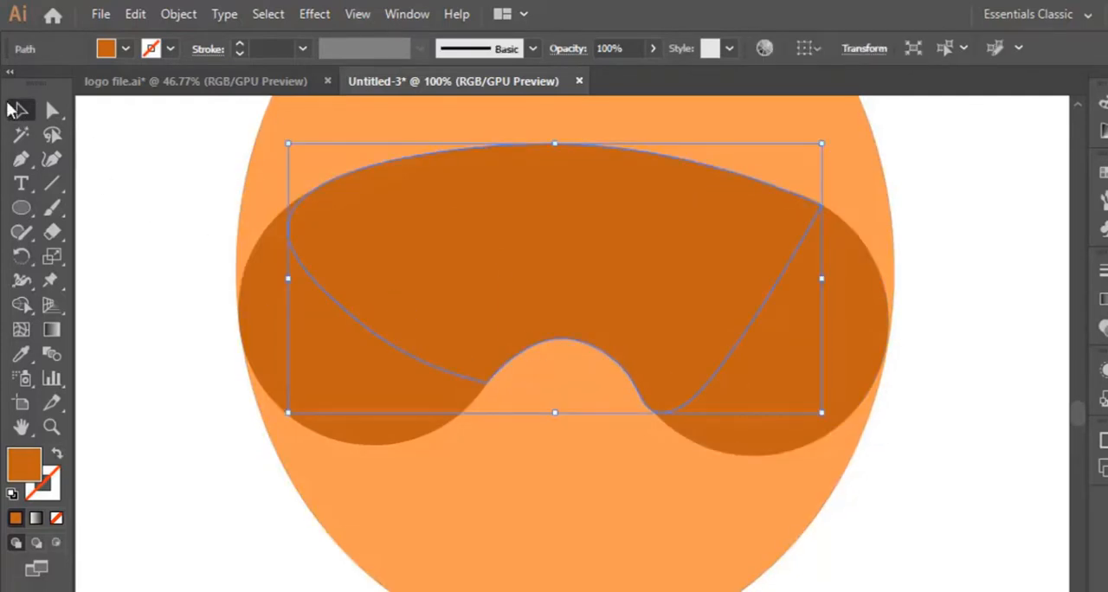
pyautogui.click(52, 158)
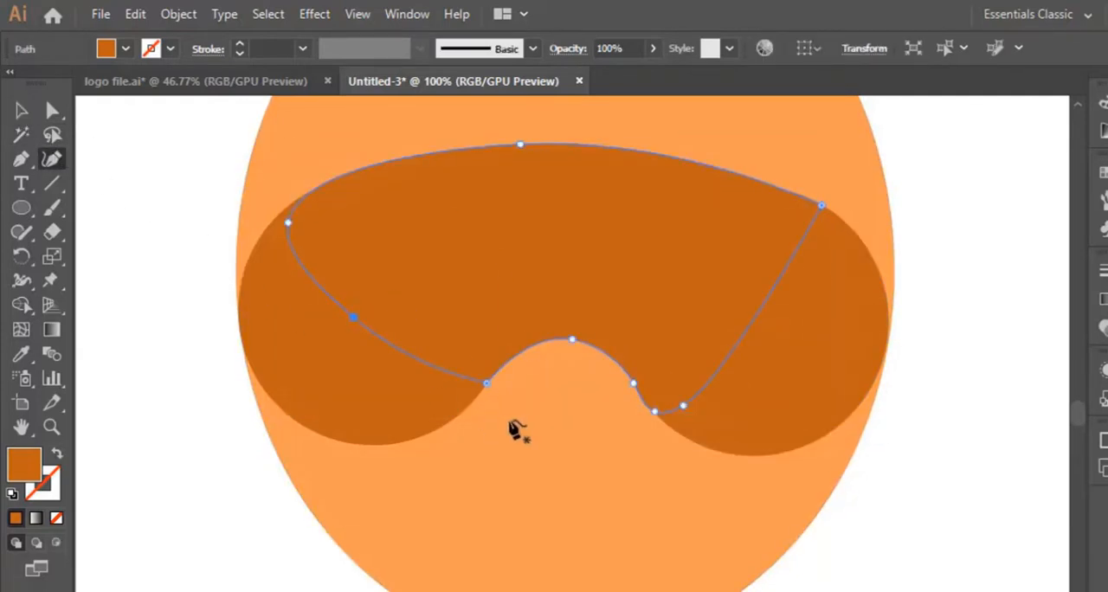
pyautogui.doubleClick(664, 423)
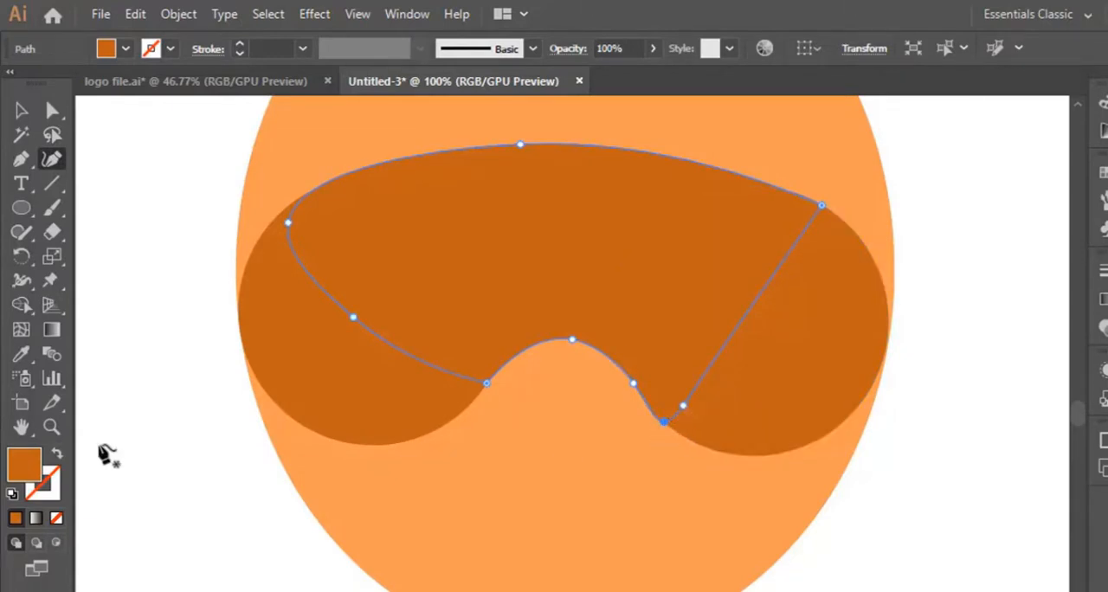
pyautogui.click(51, 427)
pyautogui.click(660, 435)
pyautogui.click(555, 406)
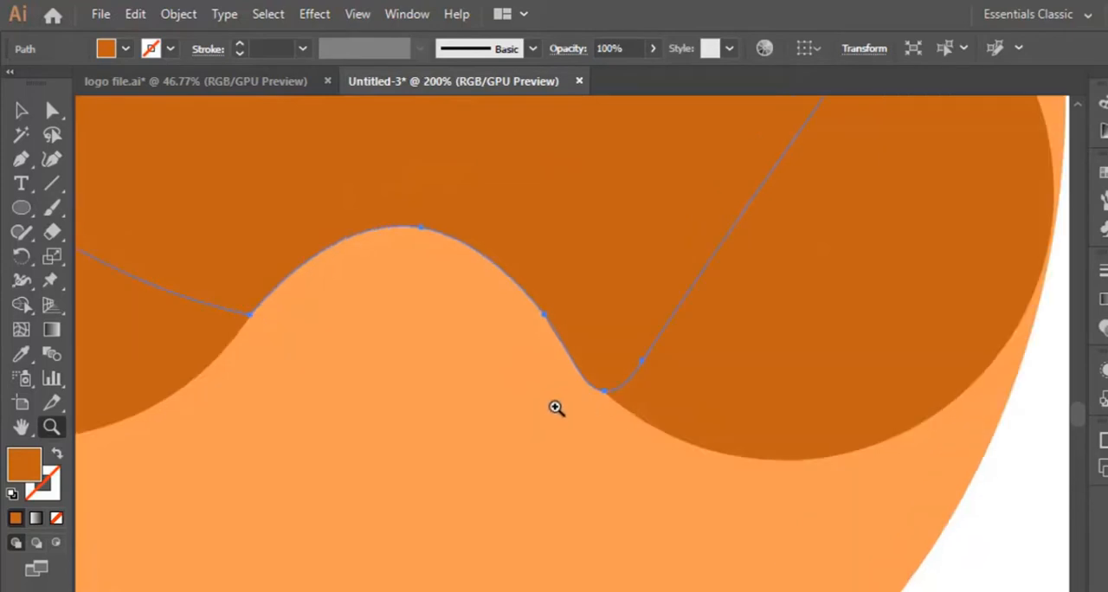
pyautogui.click(51, 159)
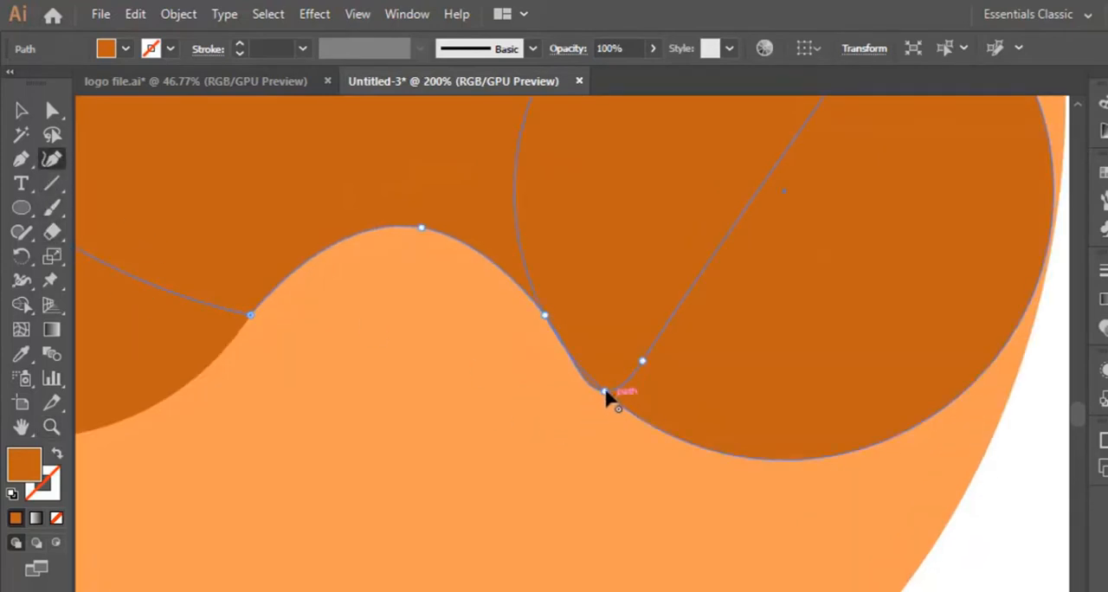
pyautogui.moveTo(605, 393); pyautogui.dragTo(624, 387)
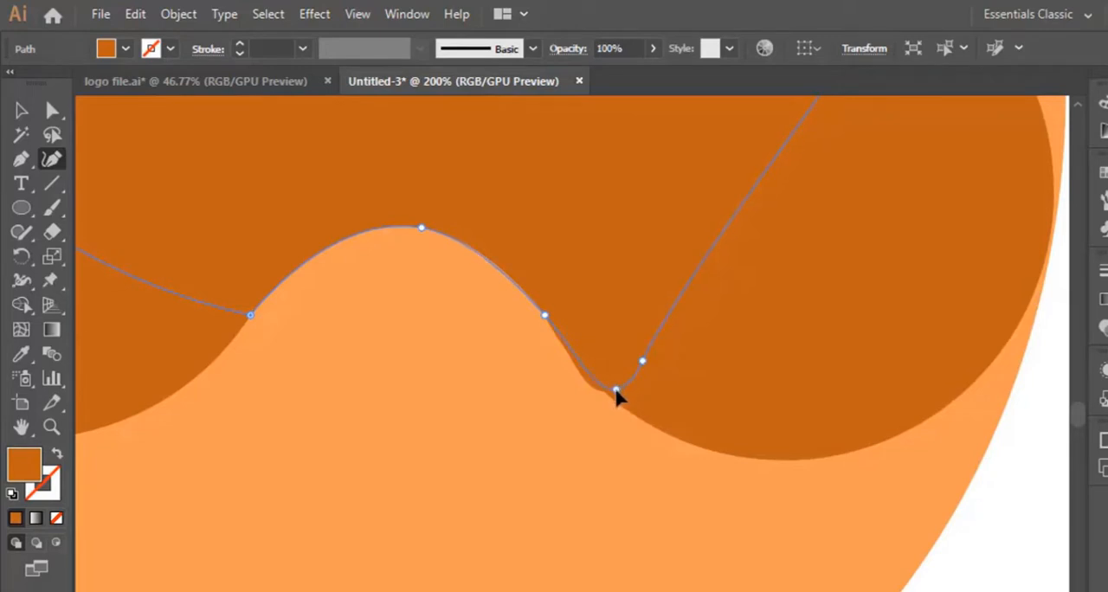
pyautogui.click(616, 393)
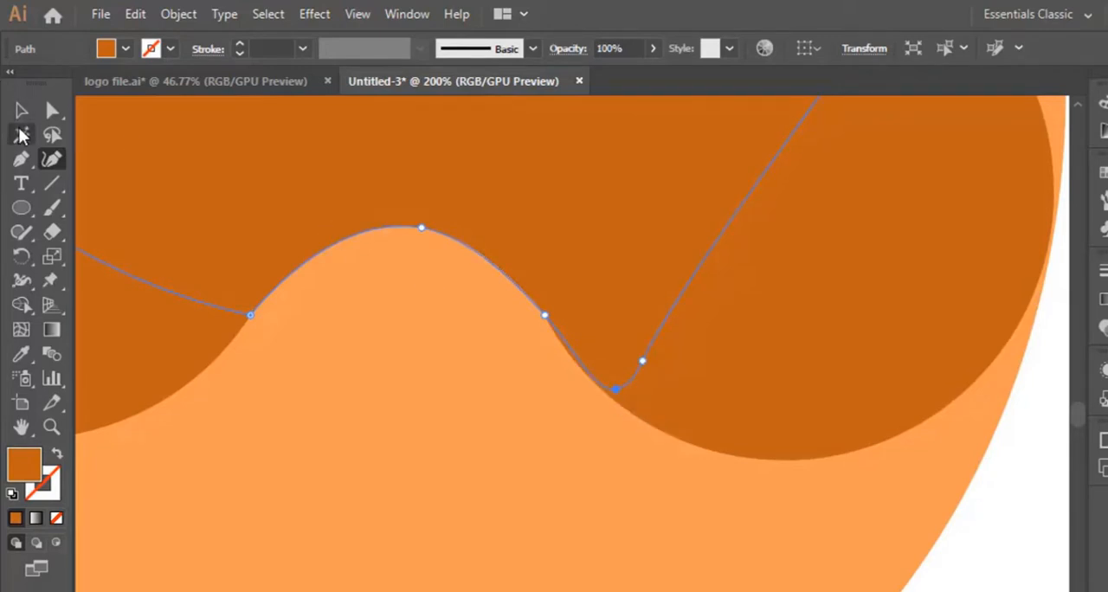
pyautogui.click(21, 110)
pyautogui.hotkey('ctrl', 'shift', 'a')
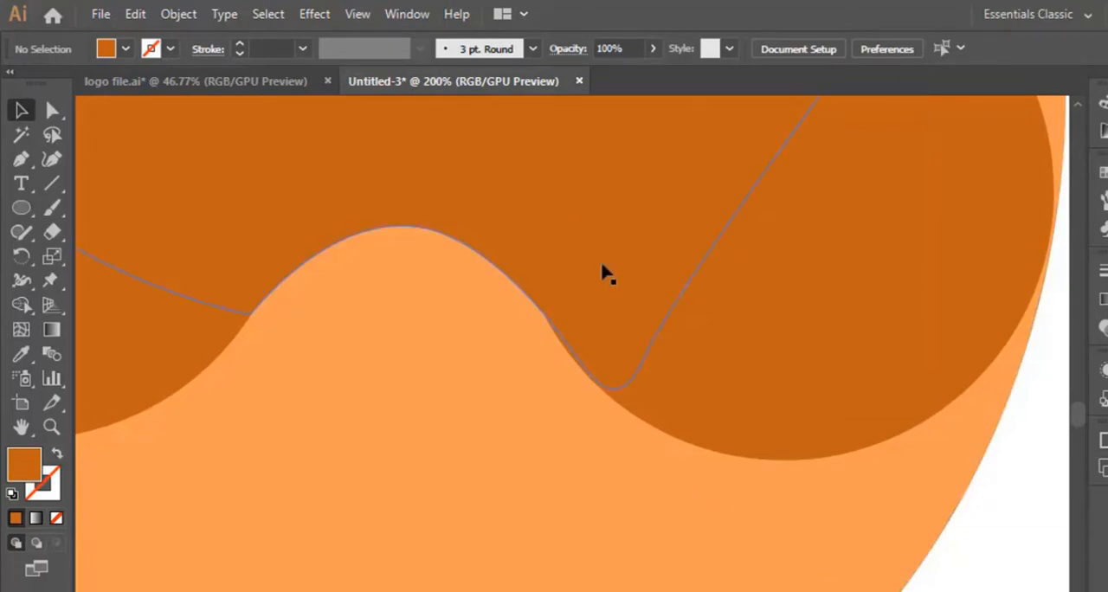
# Unite the two circles and the bridging shape into a single goggle shape with Pathfinder.
pyautogui.hotkey('ctrl', '-')
pyautogui.hotkey('ctrl', '-')
pyautogui.hotkey('ctrl', '-')
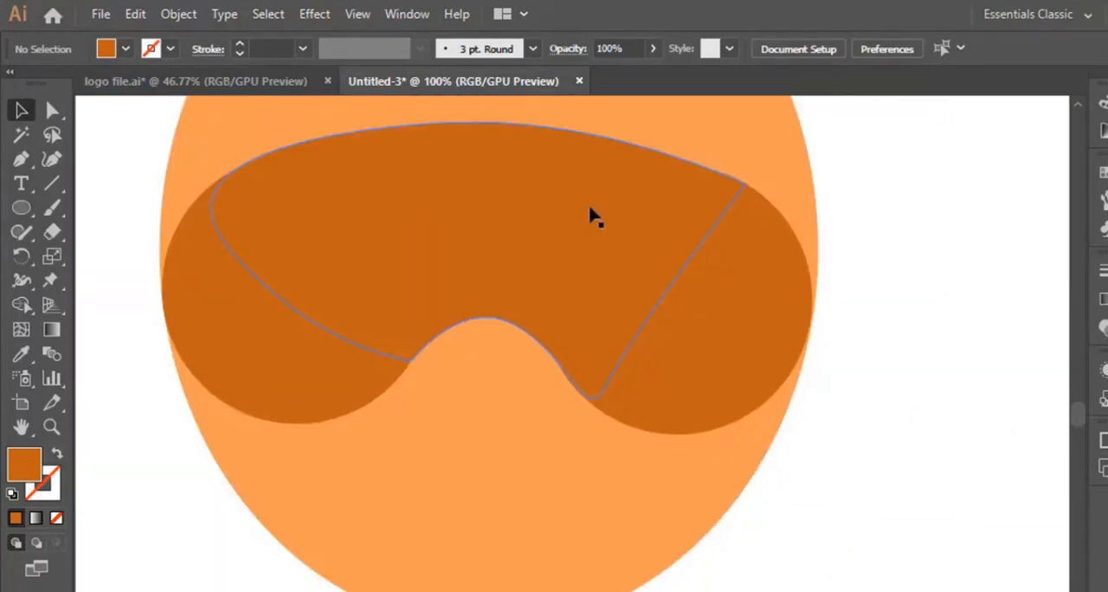
pyautogui.scroll(2, 594, 414)
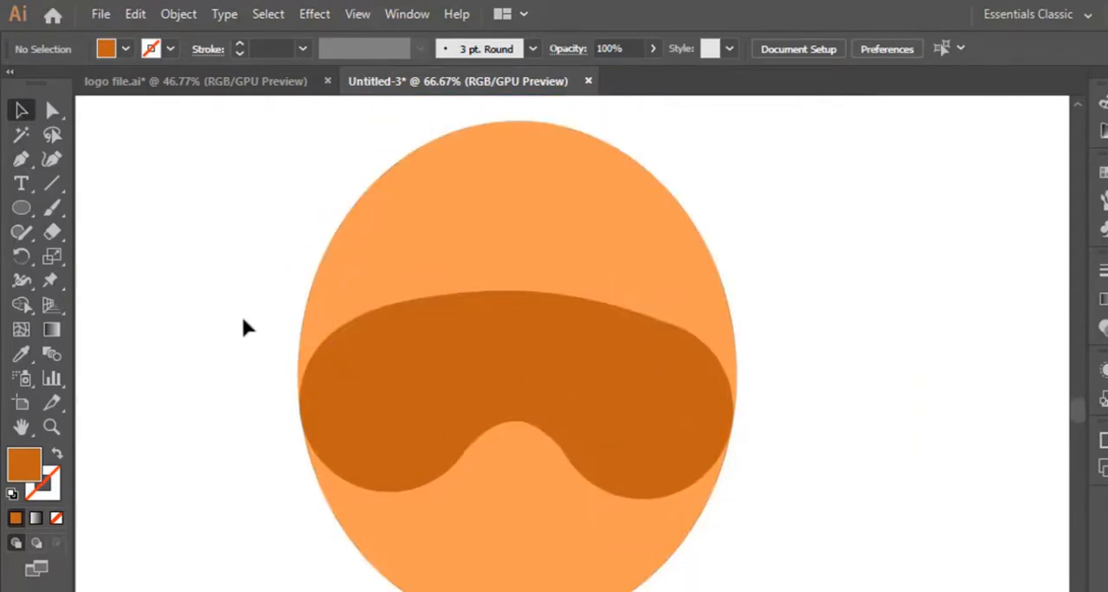
pyautogui.click(494, 342)
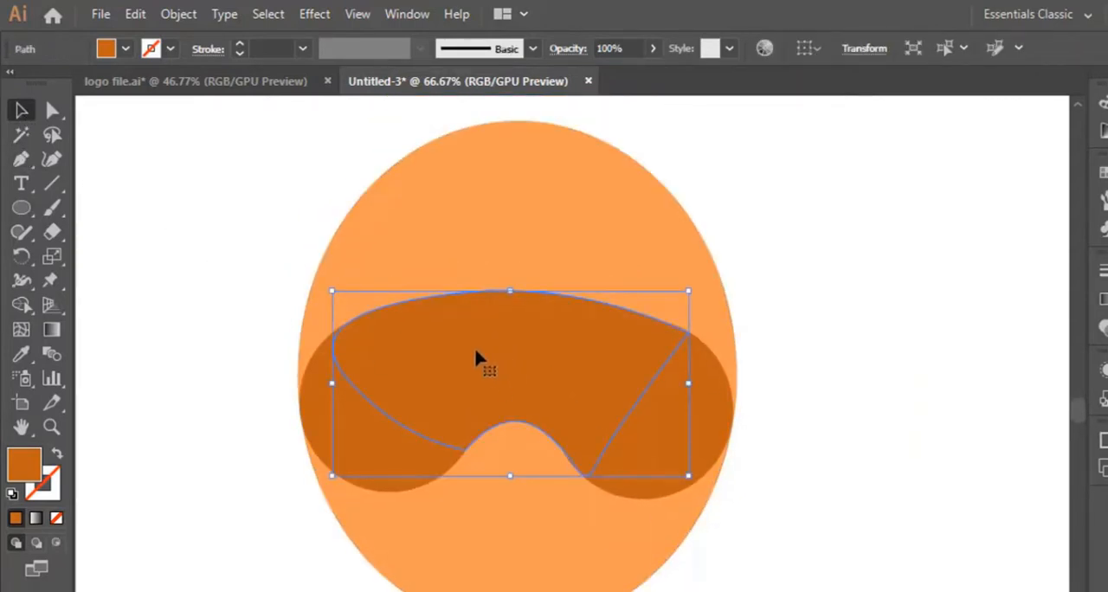
pyautogui.click(373, 439)
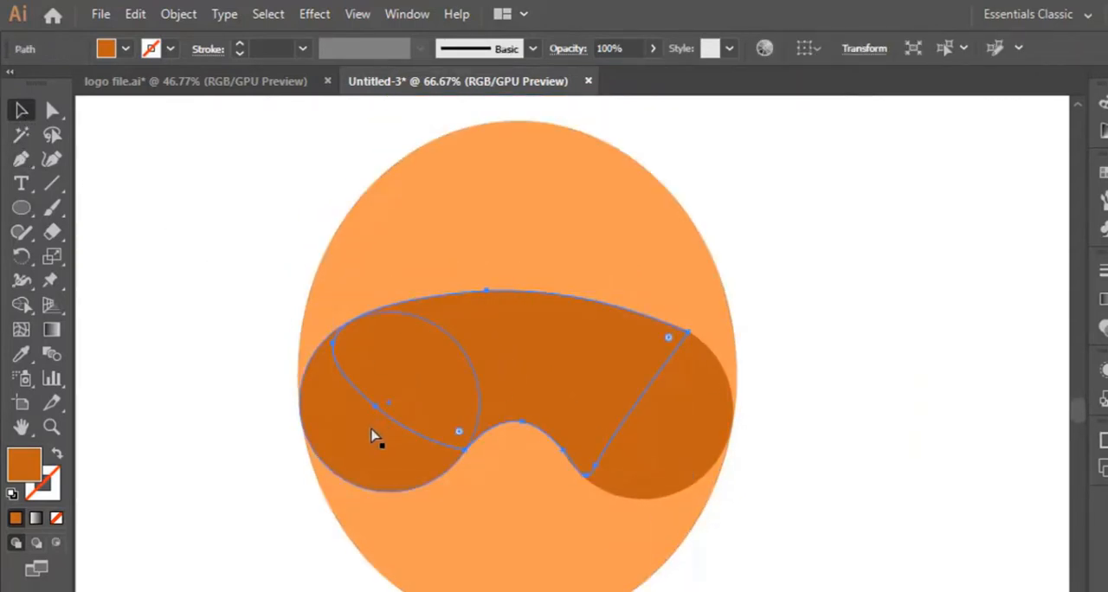
pyautogui.keyDown('shift'); pyautogui.click(504, 374); pyautogui.keyUp('shift')
pyautogui.keyDown('shift'); pyautogui.click(691, 443); pyautogui.keyUp('shift')
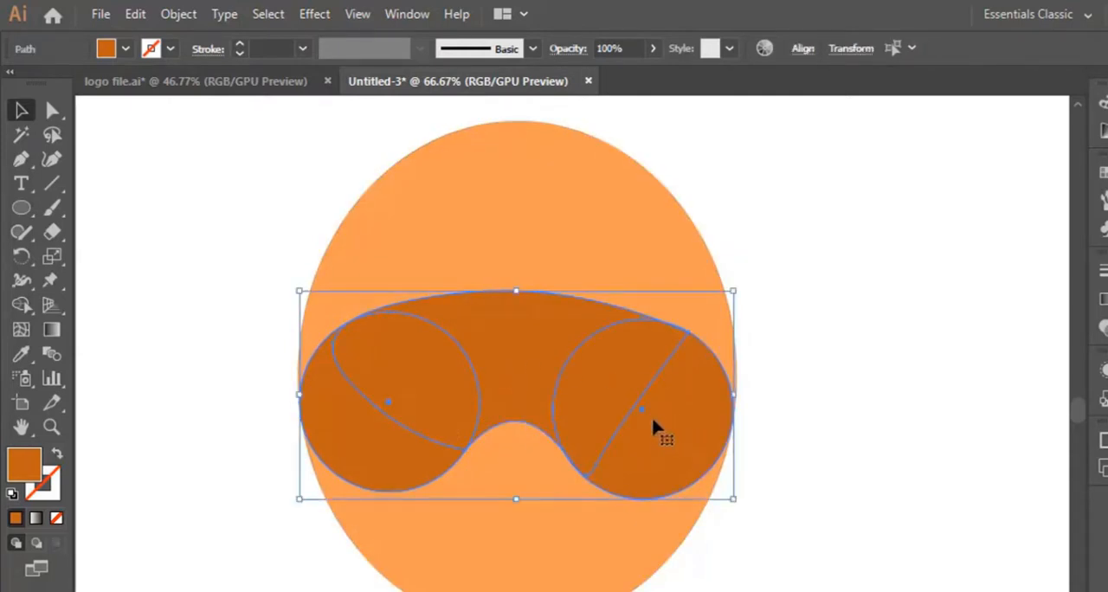
pyautogui.click(410, 14)
pyautogui.hotkey('ctrl', 'shift', 'F9')
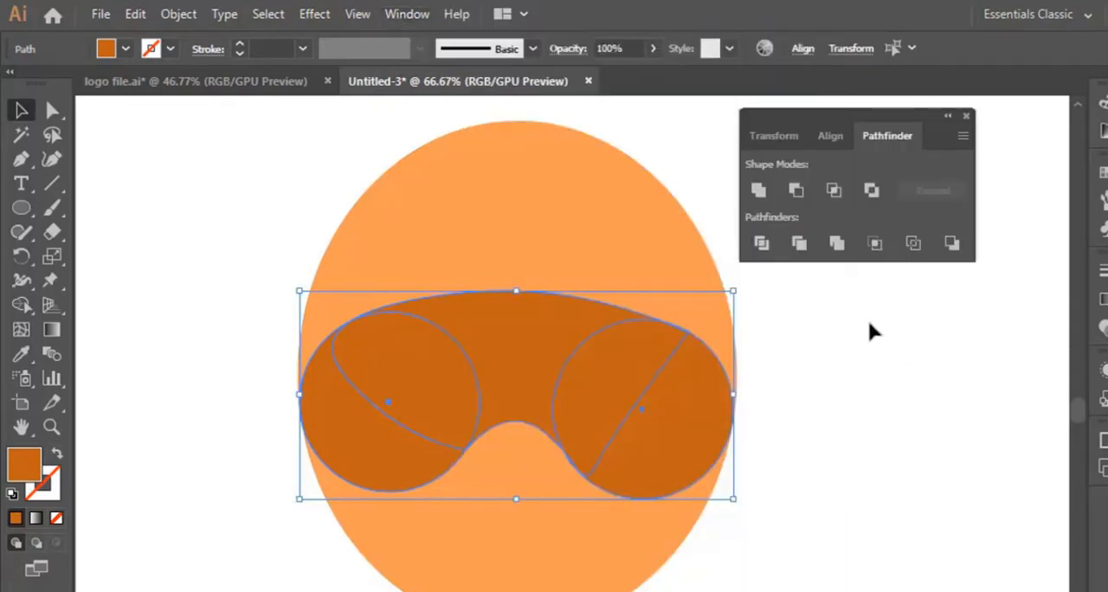
pyautogui.click(758, 191)
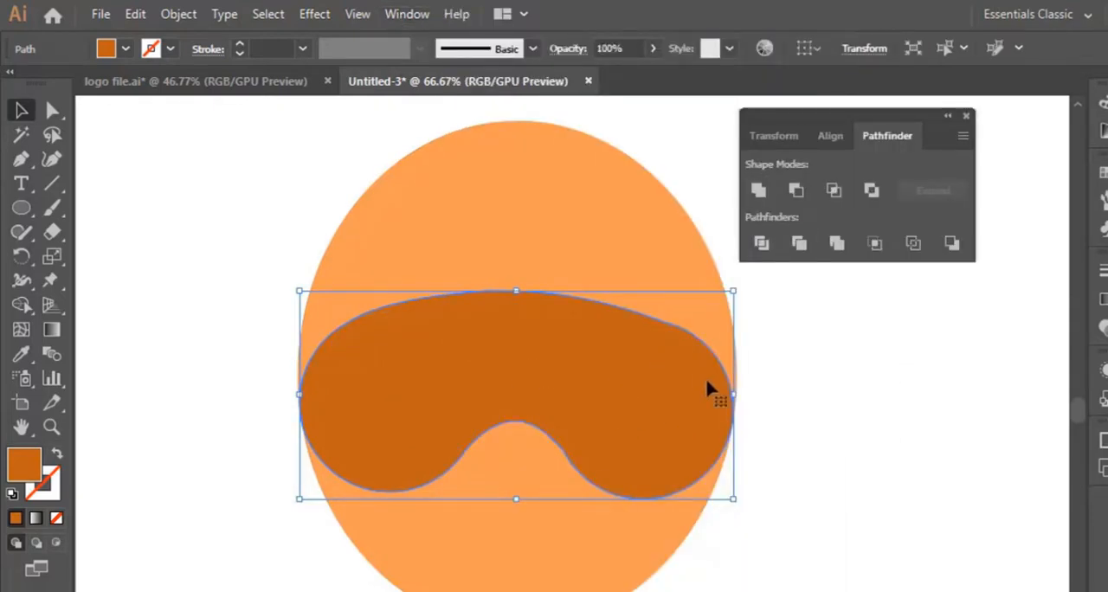
pyautogui.click(883, 509)
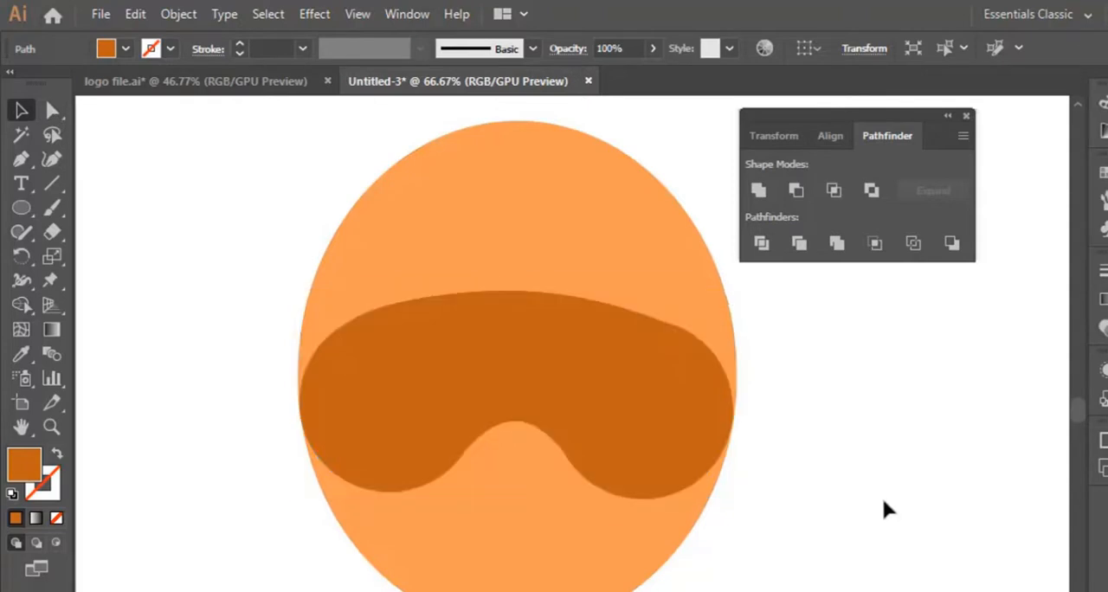
pyautogui.click(621, 413)
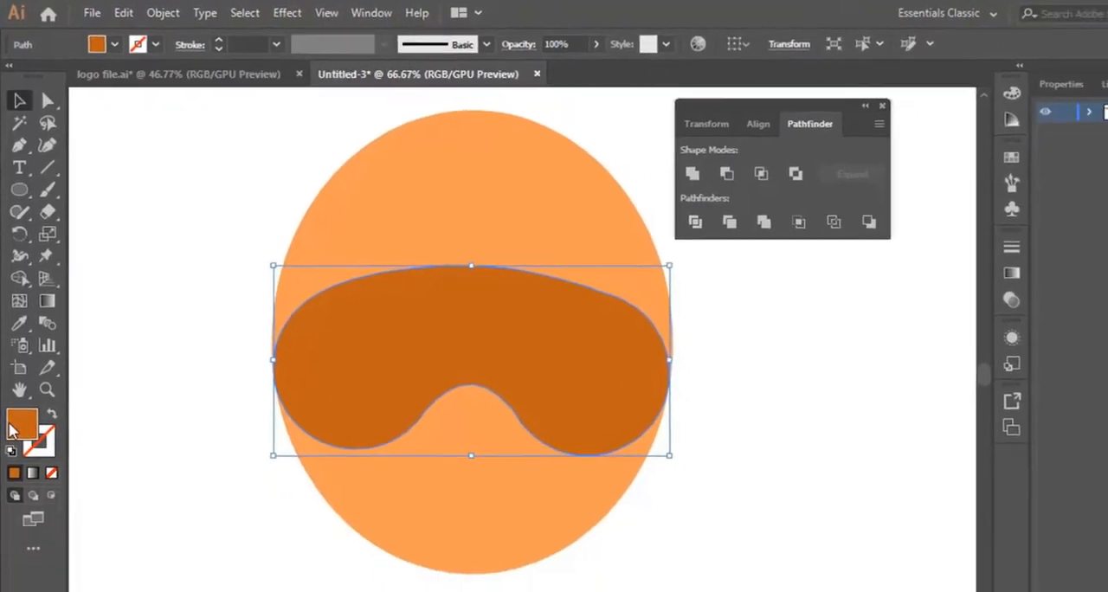
pyautogui.doubleClick(17, 425)
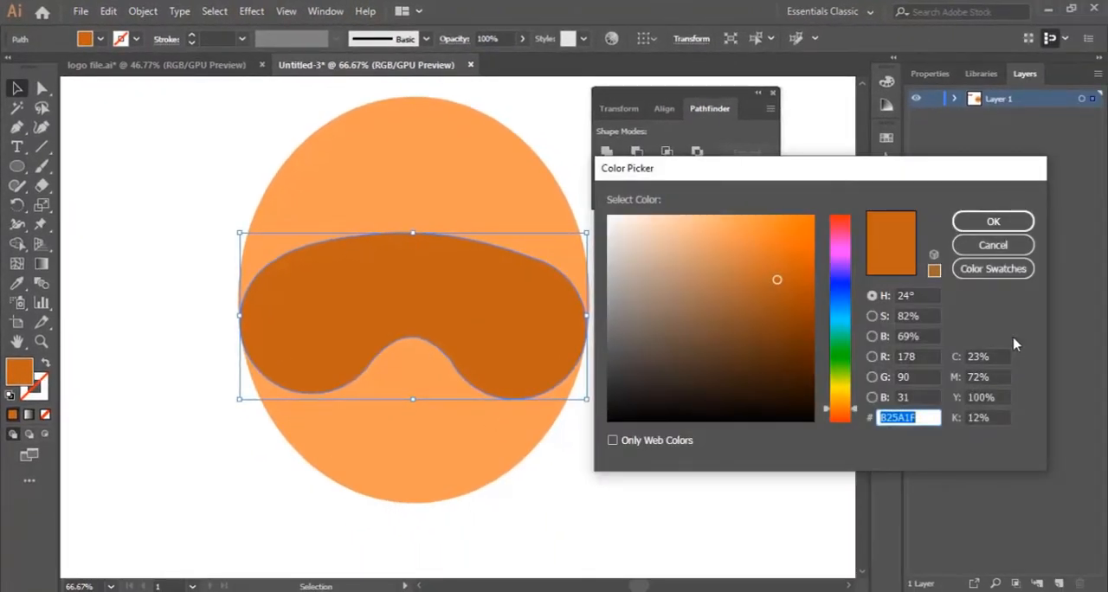
pyautogui.click(1006, 246)
# Move the orange ellipse and the goggle shape together up and left, next to the row of colour swatches.
pyautogui.scroll(6, 162, 200)
pyautogui.scroll(-2, 156, 200)
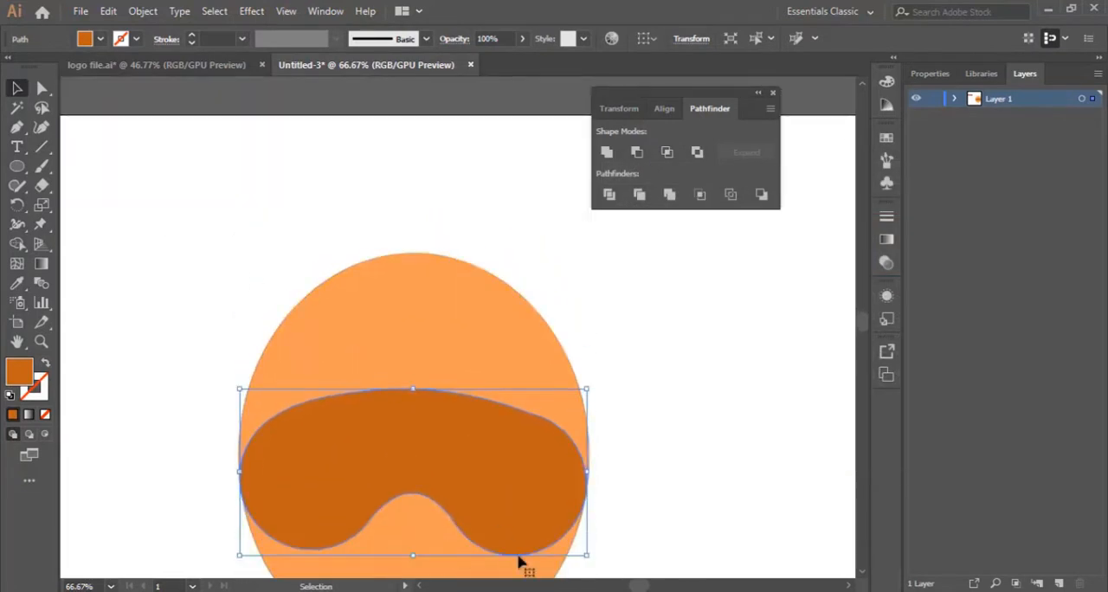
pyautogui.moveTo(642, 586)
pyautogui.mouseDown()
pyautogui.moveTo(621, 586)
pyautogui.moveTo(631, 587)
pyautogui.mouseUp()
pyautogui.keyDown('shift'); pyautogui.click(519, 346); pyautogui.keyUp('shift')
pyautogui.moveTo(658, 475); pyautogui.dragTo(365, 394)
pyautogui.scroll(-2, 253, 441)
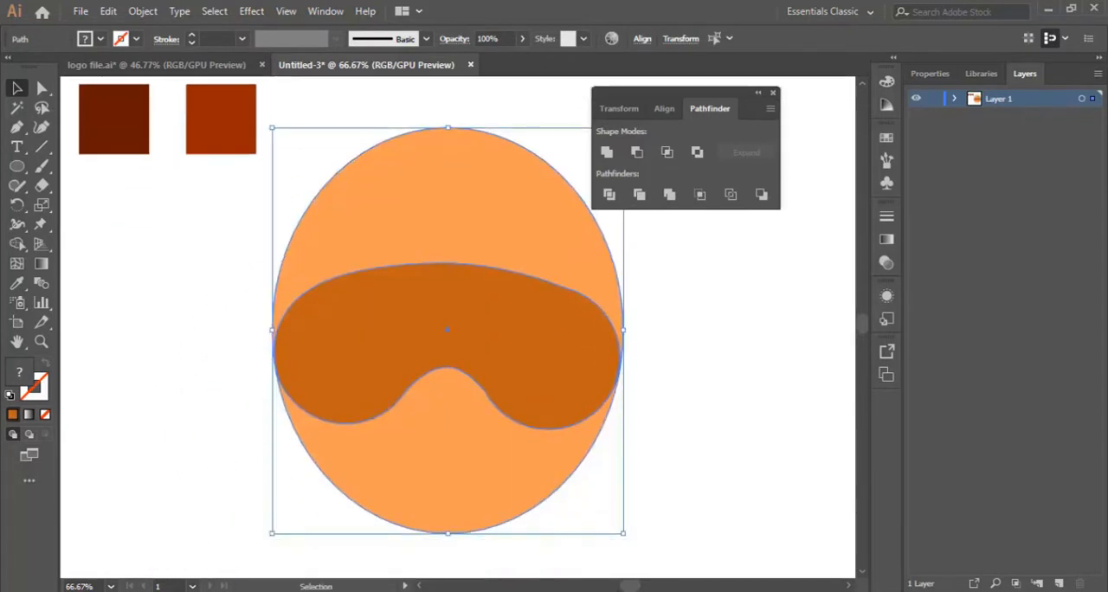
# Recolour the goggle shape by sampling the bright red-orange swatch with the Eyedropper.
pyautogui.moveTo(630, 586); pyautogui.dragTo(623, 586)
pyautogui.scroll(1, 606, 496)
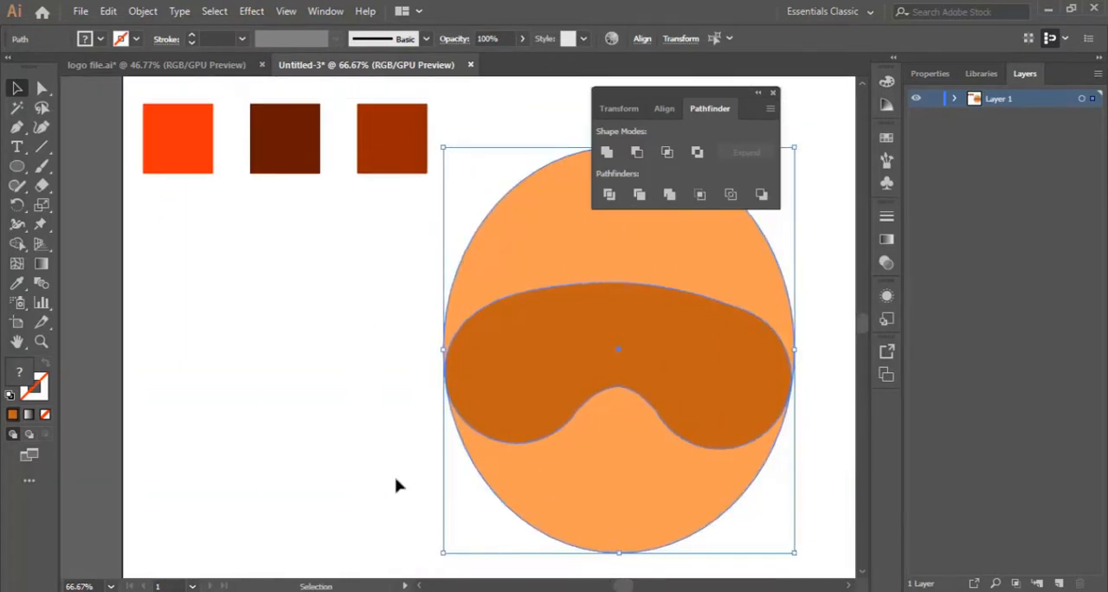
pyautogui.click(349, 406)
pyautogui.click(554, 379)
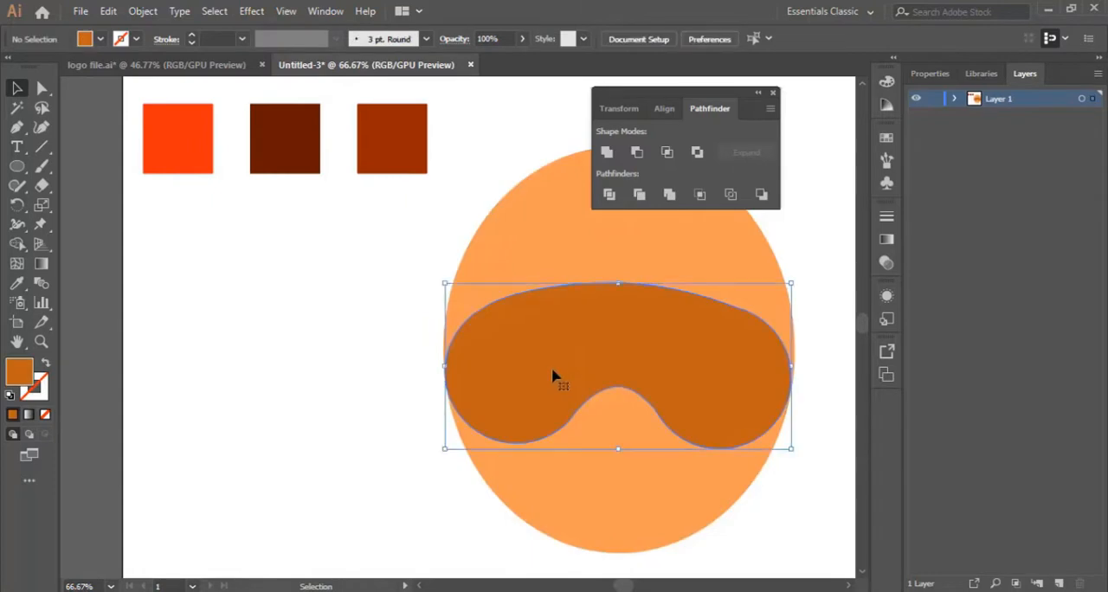
pyautogui.click(16, 283)
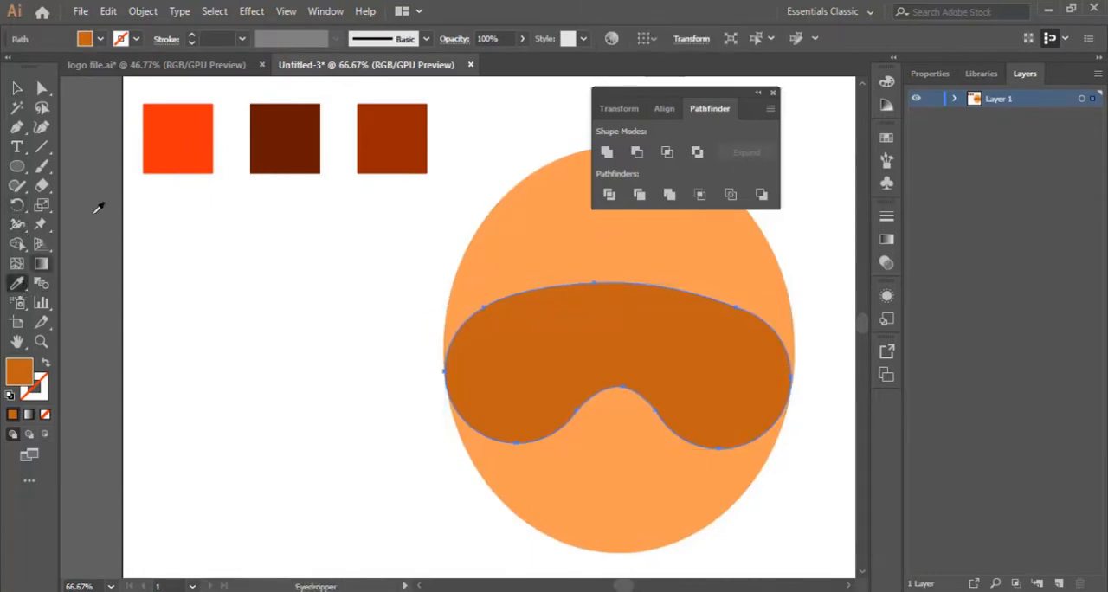
pyautogui.click(176, 138)
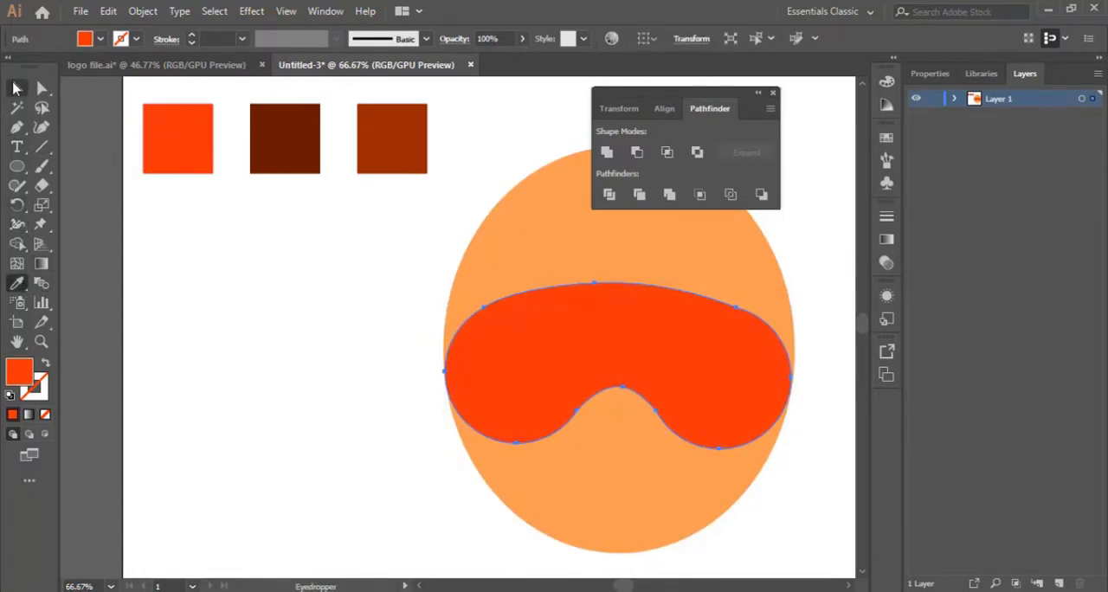
pyautogui.click(15, 87)
pyautogui.click(234, 271)
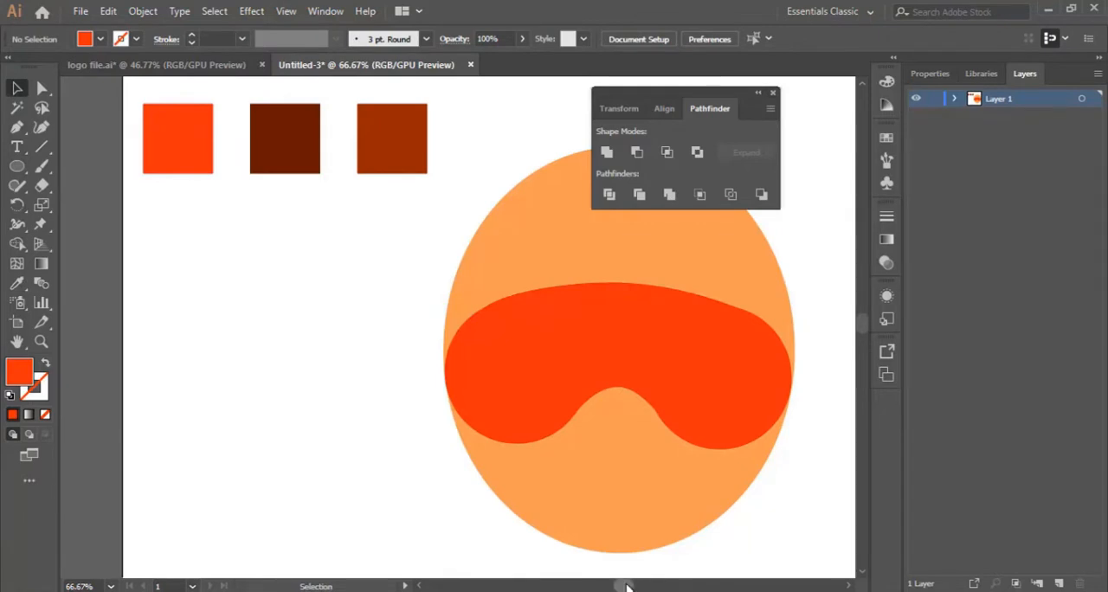
# Try to smooth the anchor where the goggle notch meets the right lobe, using the Curvature tool.
pyautogui.hscroll(3, 627, 586)
pyautogui.click(41, 341)
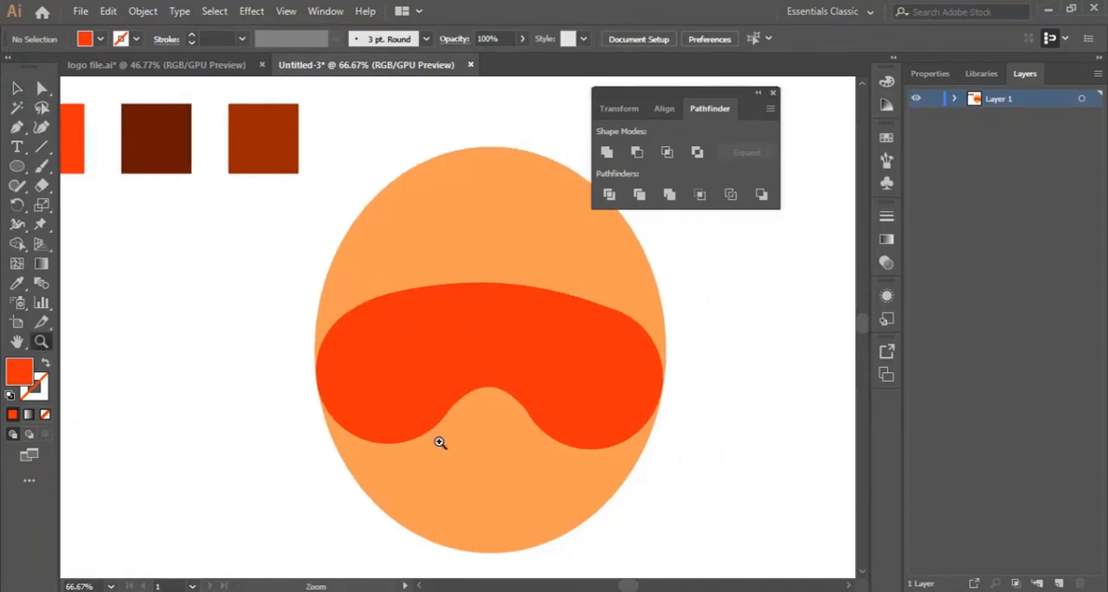
pyautogui.click(479, 431)
pyautogui.click(491, 330)
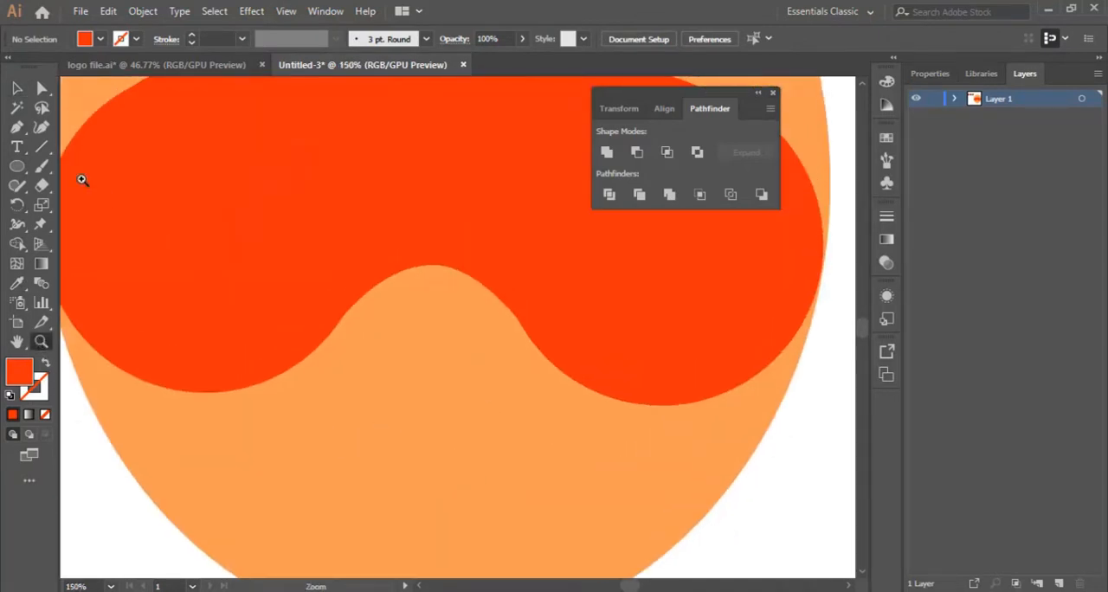
pyautogui.click(17, 88)
pyautogui.click(372, 185)
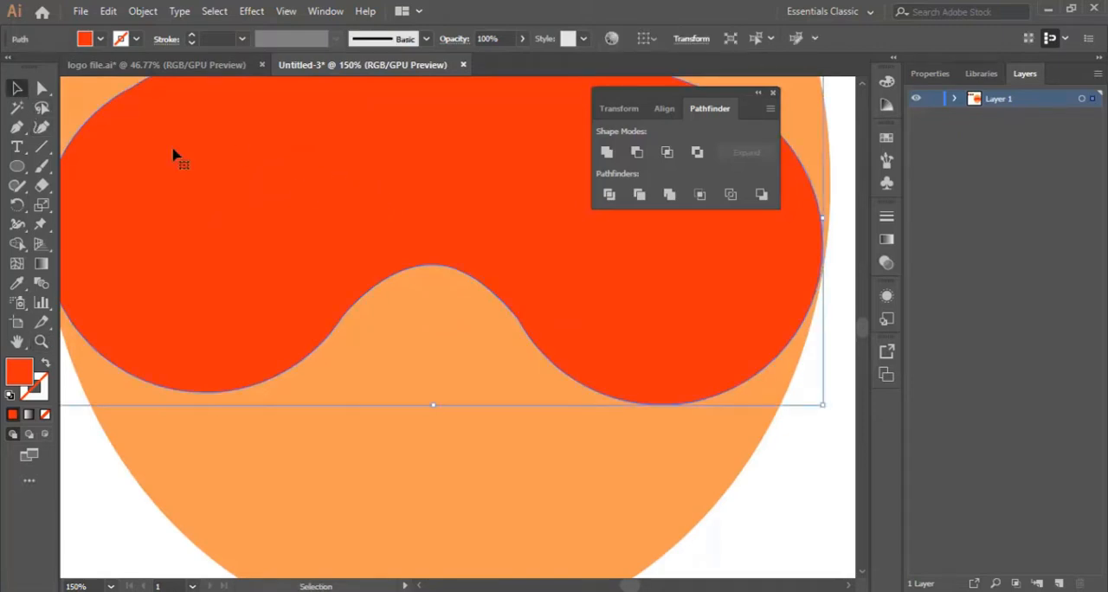
pyautogui.click(40, 127)
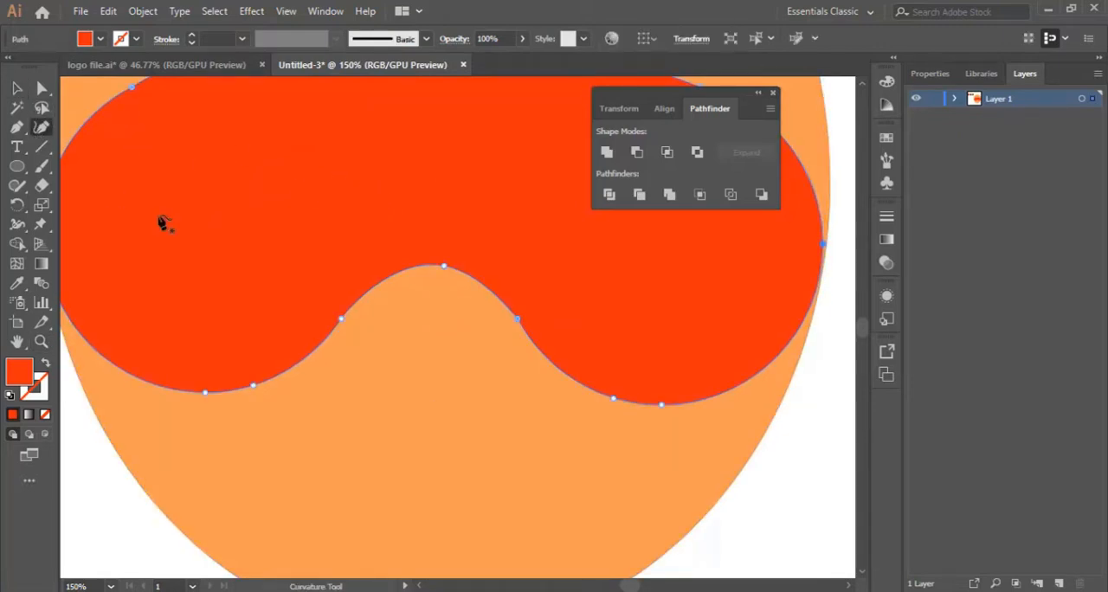
pyautogui.click(517, 320)
pyautogui.doubleClick(518, 320)
pyautogui.click(16, 87)
pyautogui.click(764, 524)
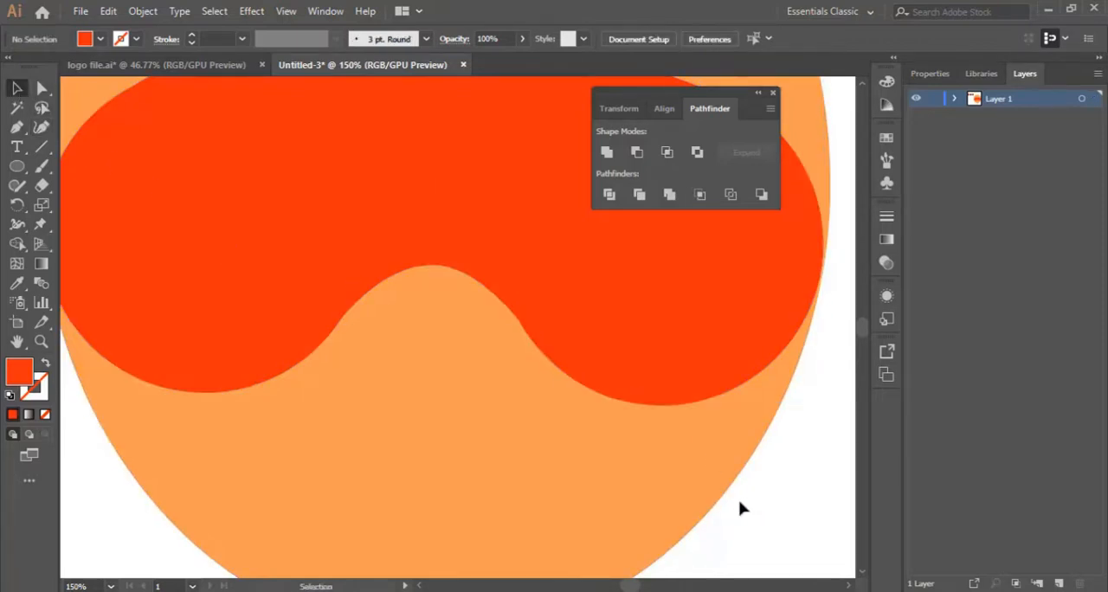
# Close the floating Pathfinder panel group and bring the whole ellipse back into view.
pyautogui.hotkey('ctrl', '-')
pyautogui.hotkey('ctrl', '-')
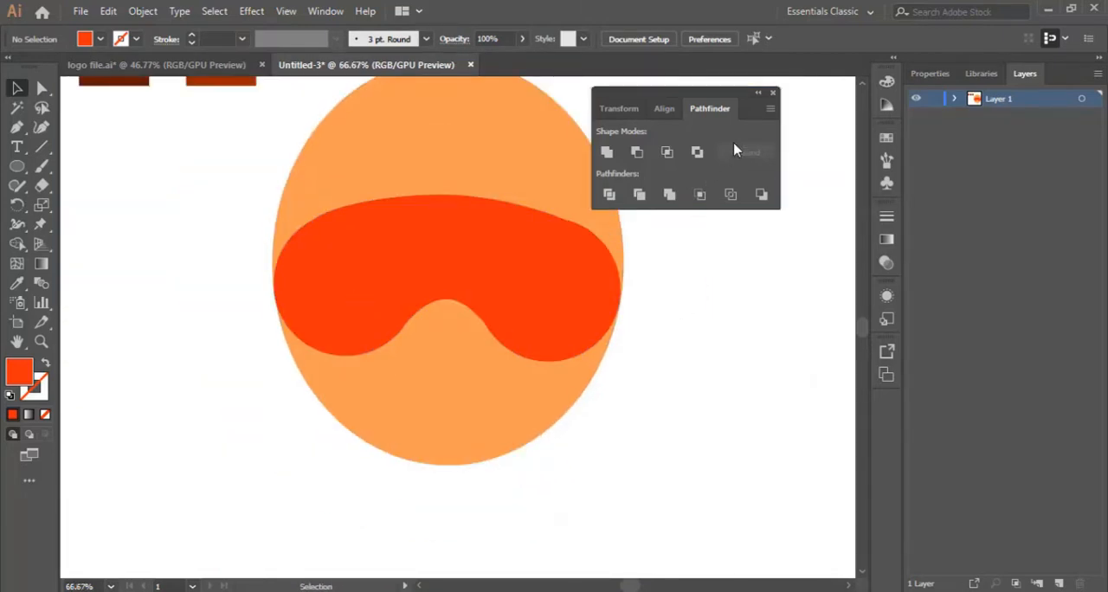
pyautogui.click(760, 95)
pyautogui.scroll(2, 566, 311)
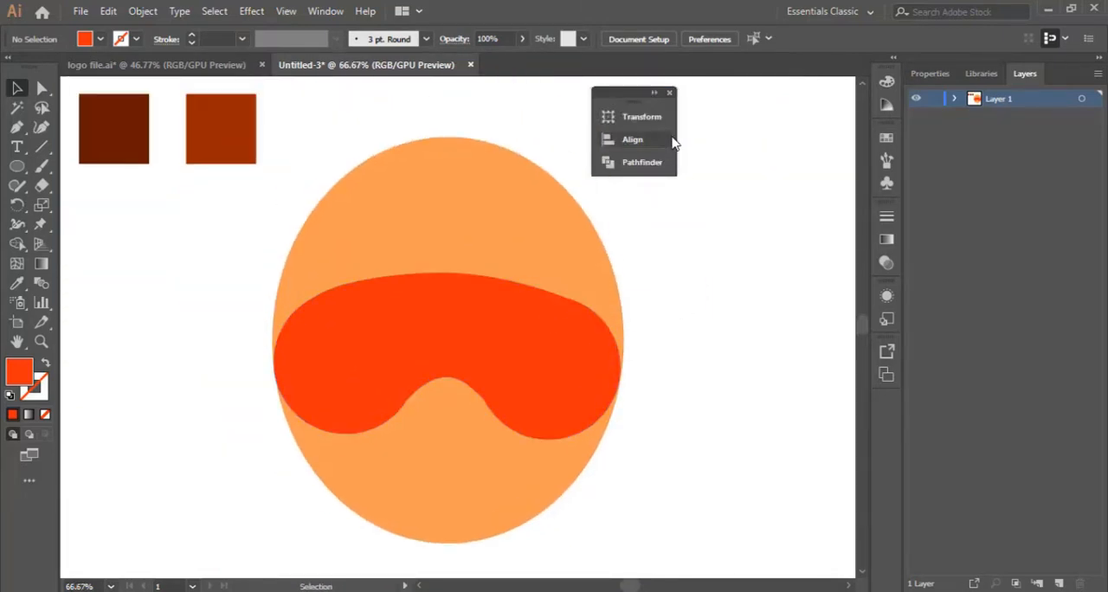
pyautogui.click(676, 92)
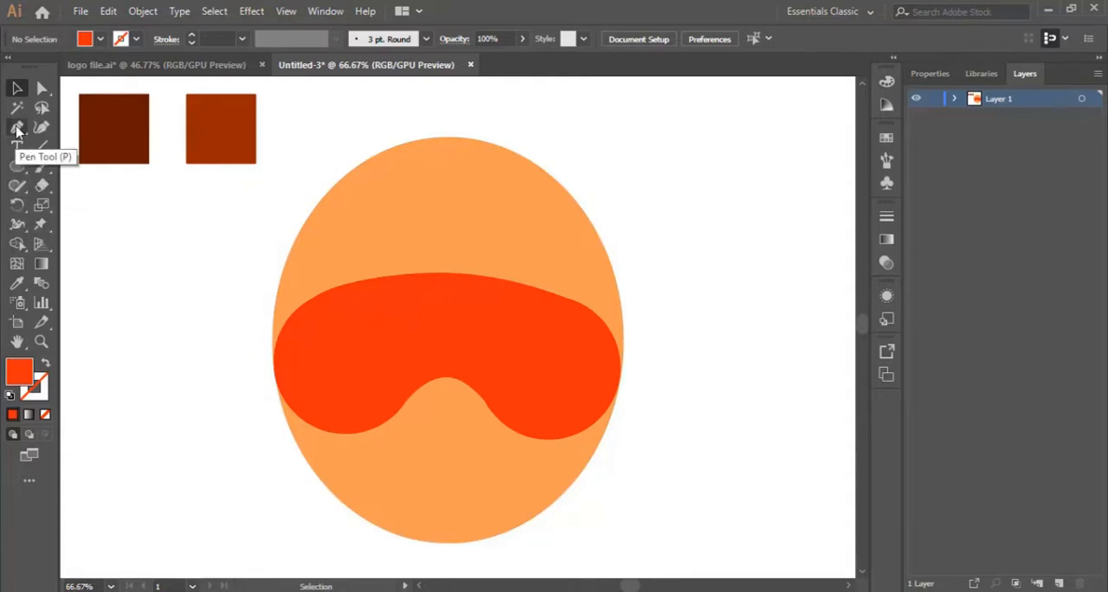
# Start a Pen tool path at the goggle shape's right edge and curve it up along its upper-right outline.
pyautogui.click(16, 128)
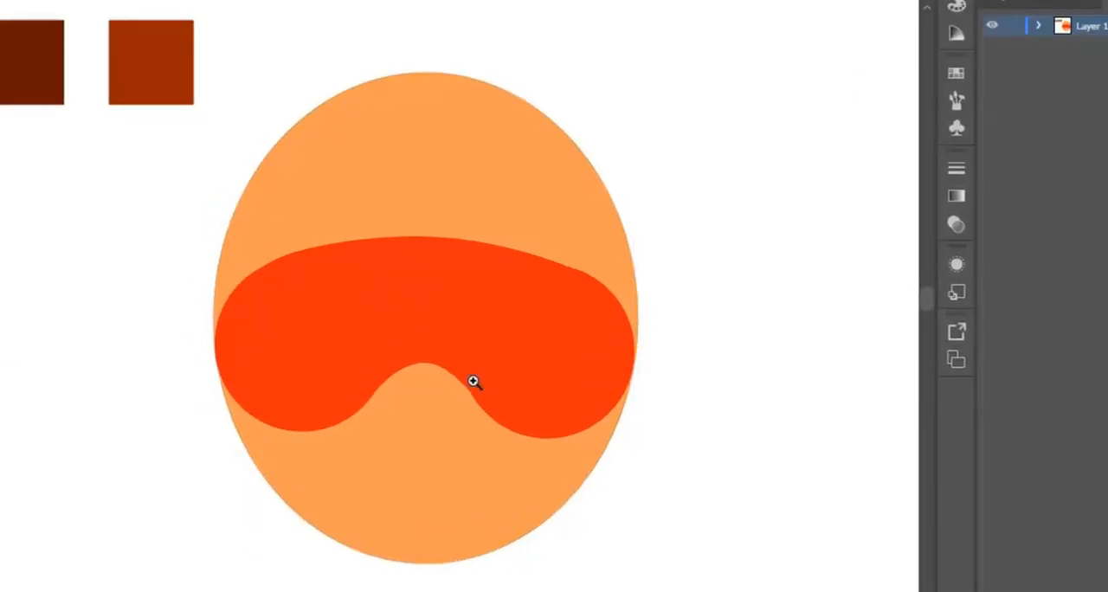
pyautogui.click(553, 332)
pyautogui.hscroll(-6, 459, 296)
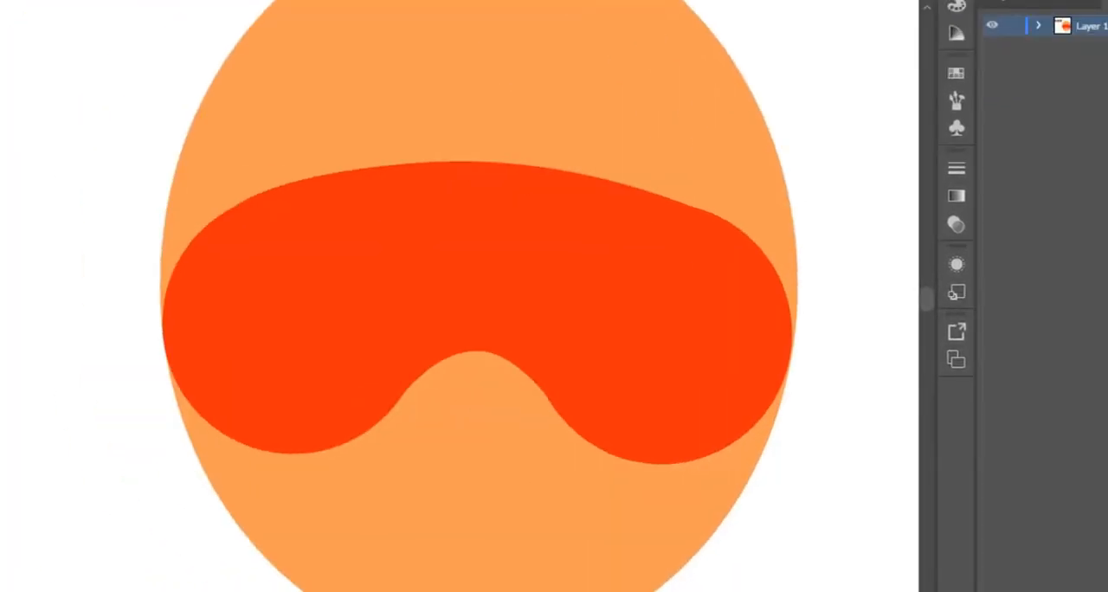
pyautogui.hscroll(3, 458, 296)
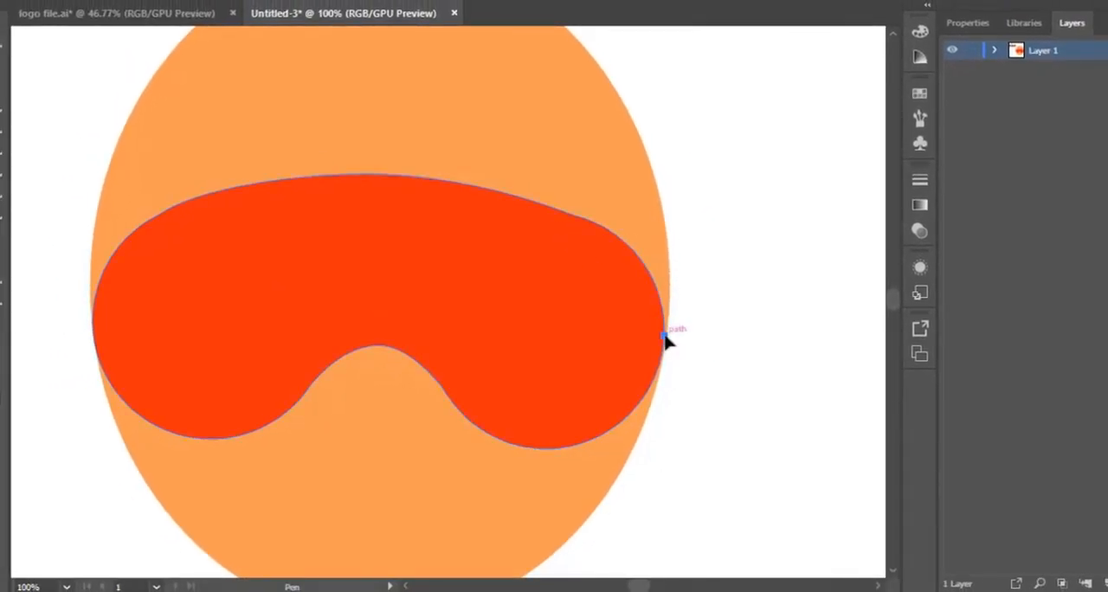
pyautogui.moveTo(664, 335); pyautogui.dragTo(657, 328)
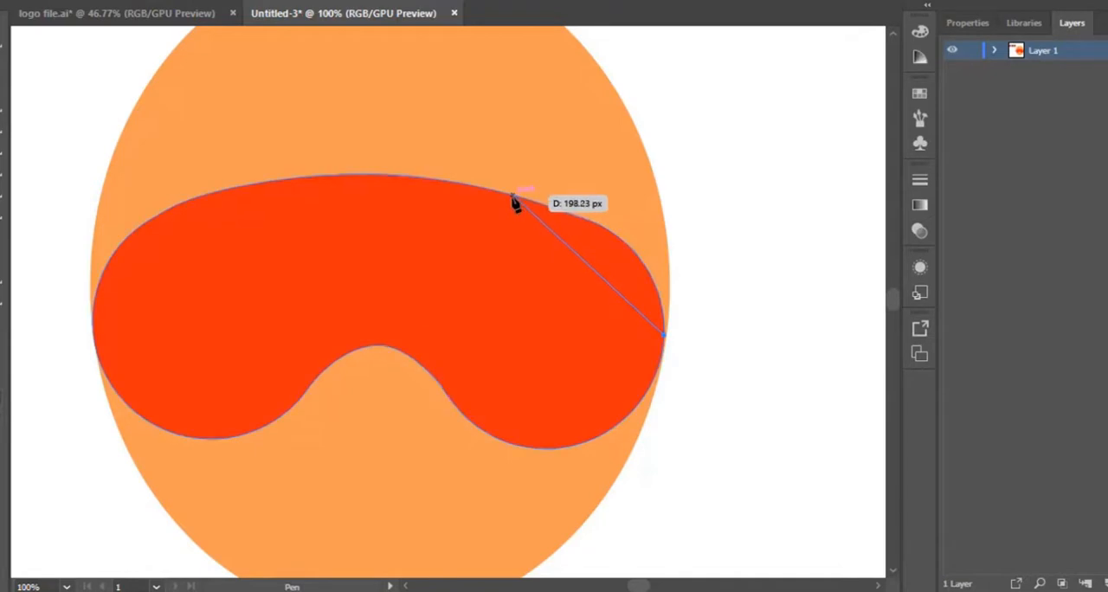
pyautogui.moveTo(513, 196); pyautogui.dragTo(341, 155)
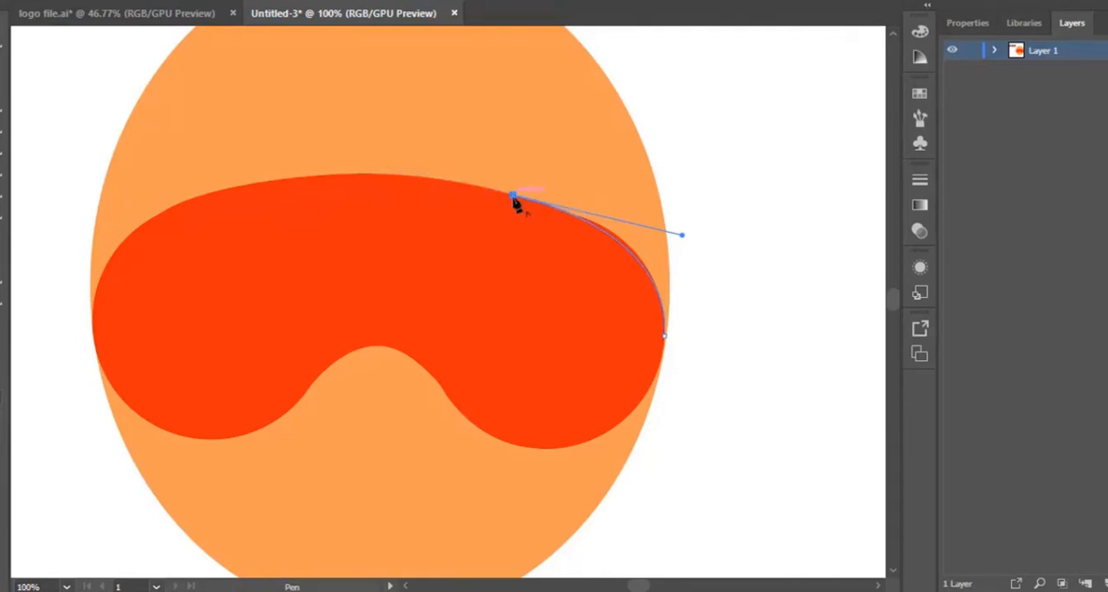
# Continue the Pen path leftwards across the goggles' upper middle as a jagged fringe of curved segments with sharp tips.
pyautogui.moveTo(513, 196); pyautogui.dragTo(441, 284)
pyautogui.moveTo(460, 366); pyautogui.dragTo(432, 344)
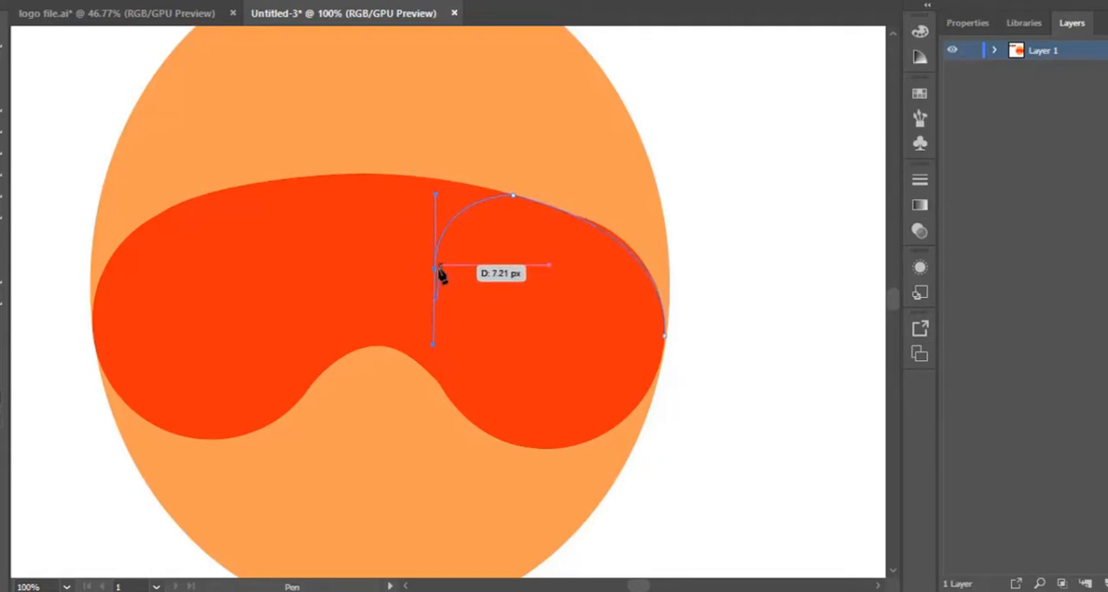
pyautogui.moveTo(436, 270); pyautogui.dragTo(424, 172)
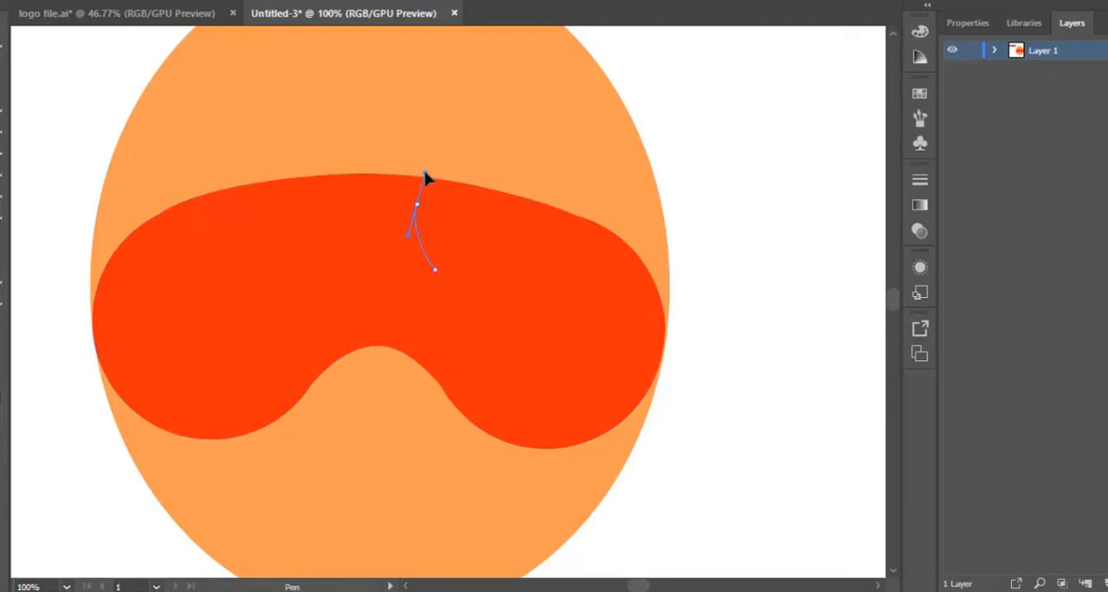
pyautogui.click(417, 204)
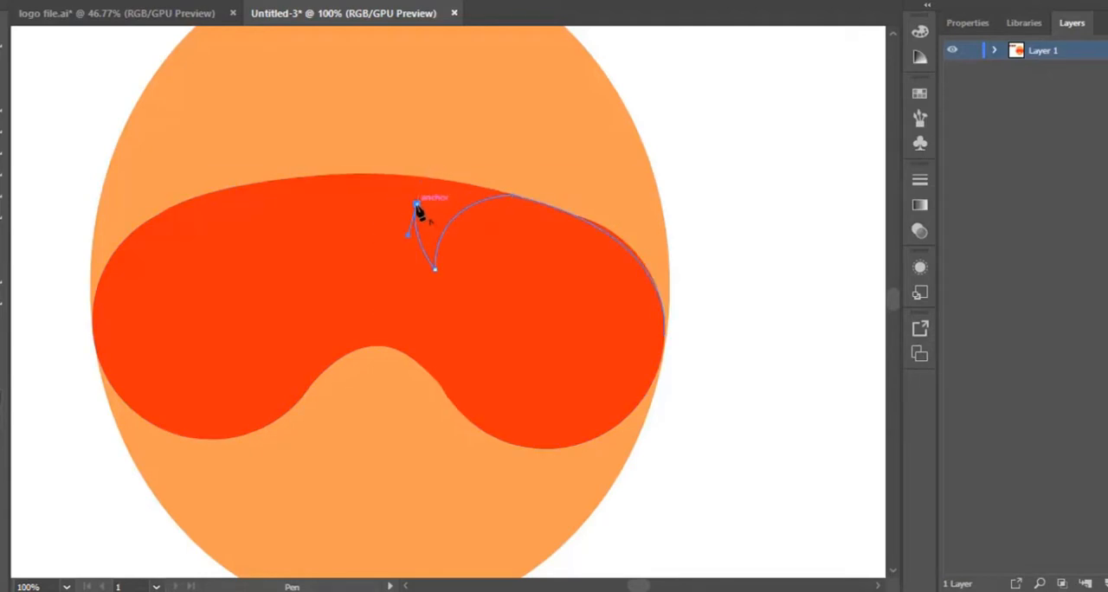
pyautogui.moveTo(380, 219)
pyautogui.mouseDown()
pyautogui.moveTo(381, 248)
pyautogui.moveTo(380, 227)
pyautogui.moveTo(330, 193)
pyautogui.moveTo(343, 272)
pyautogui.mouseUp()
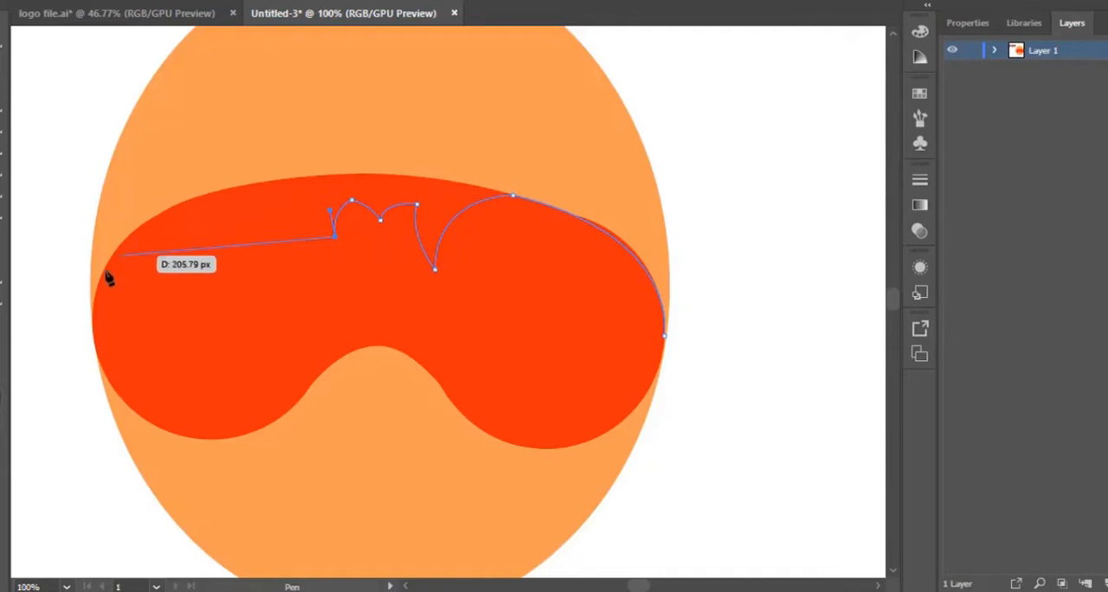
# Continue the Pen path from the fringe to the goggles' left edge and curve it up along the head ellipse's upper-left outline.
pyautogui.moveTo(94, 321); pyautogui.dragTo(76, 510)
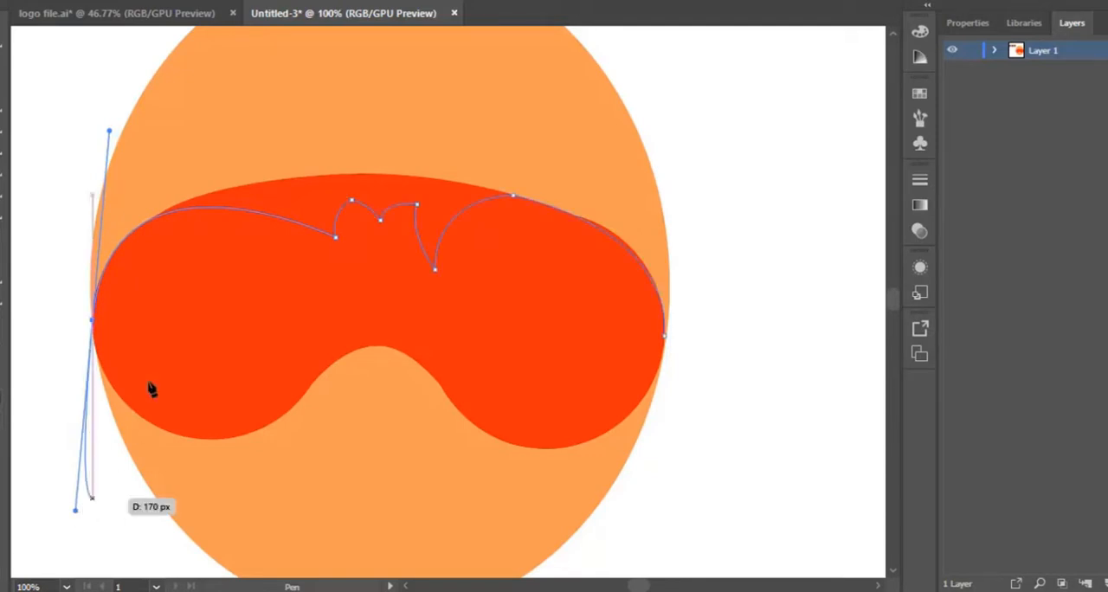
pyautogui.moveTo(93, 322); pyautogui.dragTo(232, 108)
pyautogui.moveTo(230, 107); pyautogui.dragTo(404, 142)
pyautogui.scroll(-3, 544, 265)
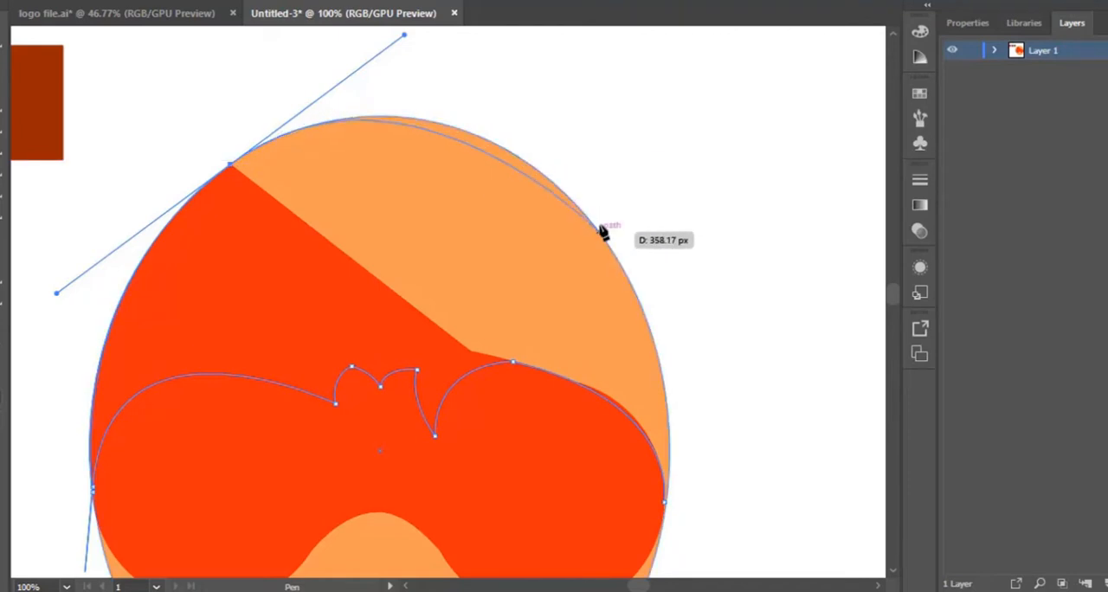
# Carry the Pen path over the head's upper-right outline and close it with a curve at the starting anchor on the right edge.
pyautogui.click(558, 186)
pyautogui.scroll(-2, 645, 316)
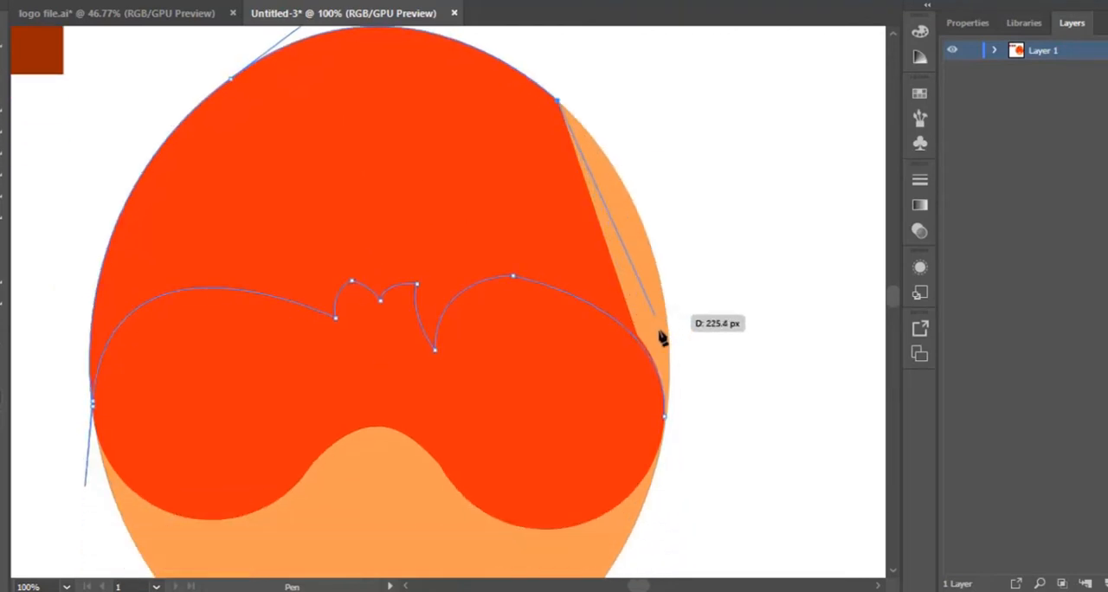
pyautogui.click(664, 421)
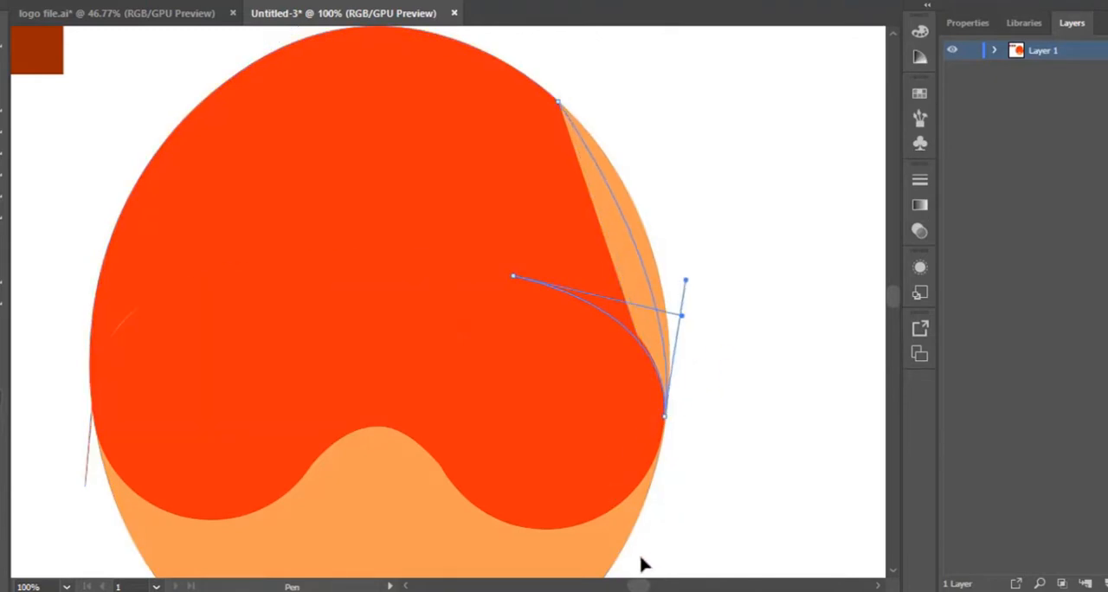
pyautogui.moveTo(640, 558)
pyautogui.mouseDown()
pyautogui.moveTo(624, 559)
pyautogui.moveTo(639, 589)
pyautogui.moveTo(658, 28)
pyautogui.moveTo(618, 514)
pyautogui.moveTo(660, 579)
pyautogui.moveTo(638, 502)
pyautogui.moveTo(631, 584)
pyautogui.moveTo(660, 568)
pyautogui.moveTo(637, 563)
pyautogui.mouseUp()
pyautogui.scroll(3, 635, 274)
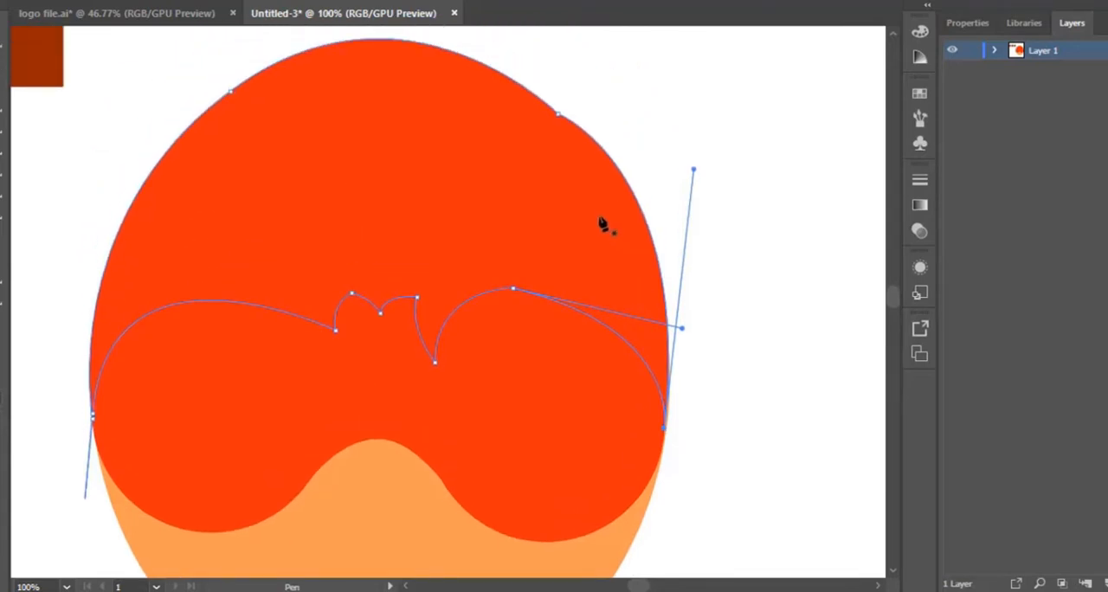
# Add an anchor on the closed shape's right edge and adjust it with the Curvature tool to follow the head ellipse.
pyautogui.click(646, 220)
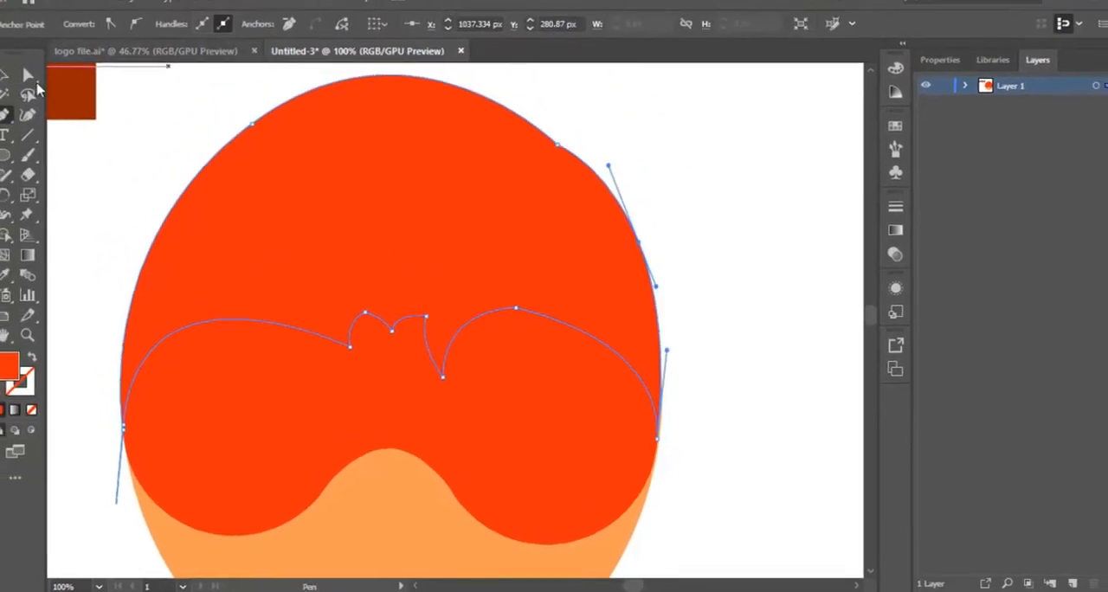
pyautogui.click(28, 113)
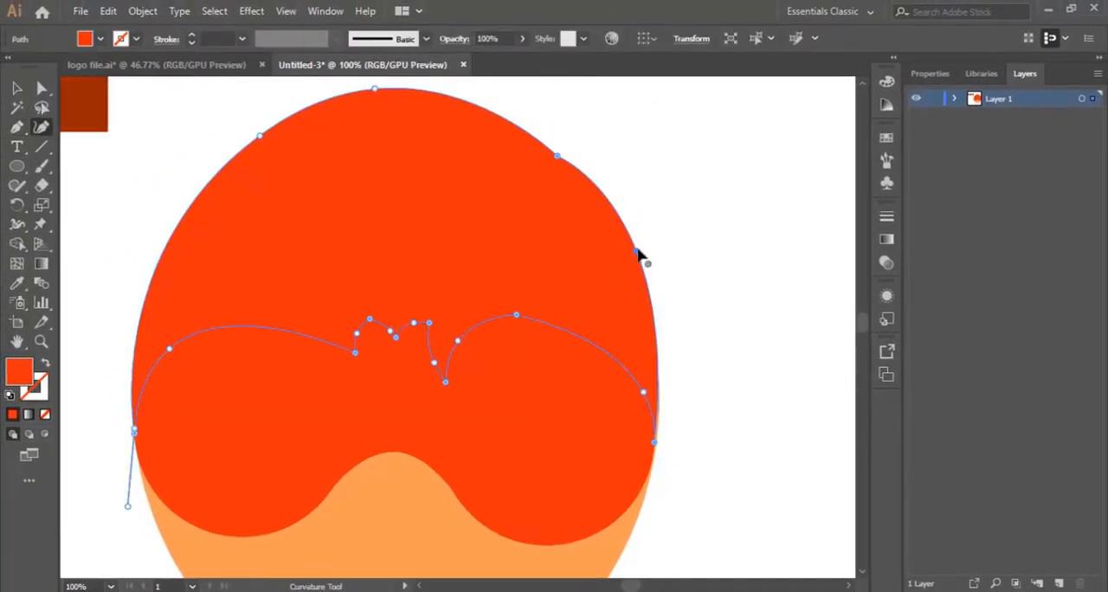
pyautogui.moveTo(637, 250); pyautogui.dragTo(628, 249)
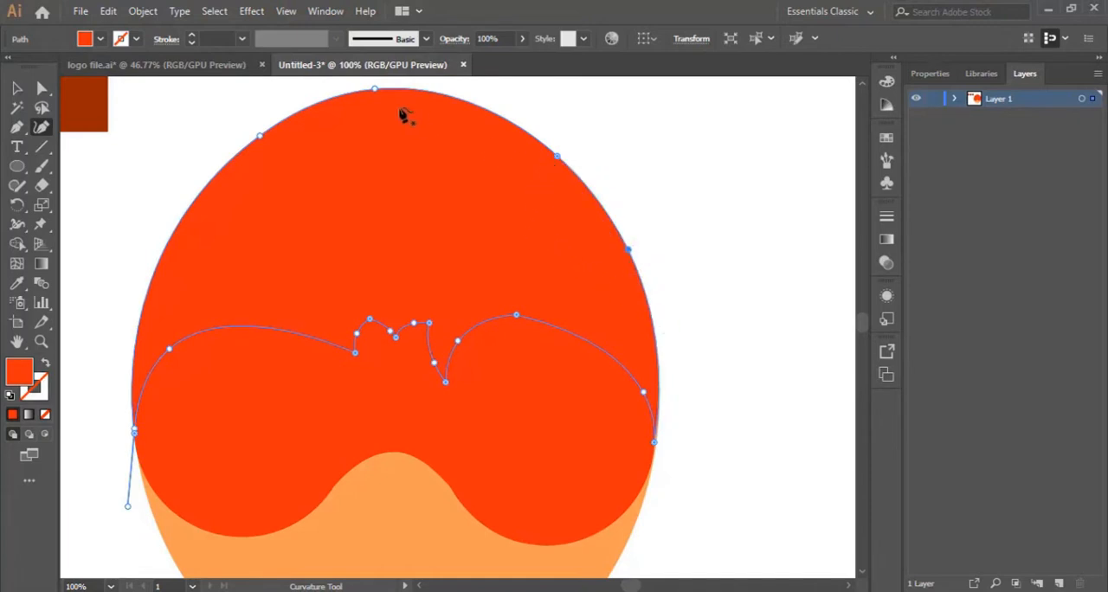
pyautogui.doubleClick(379, 92)
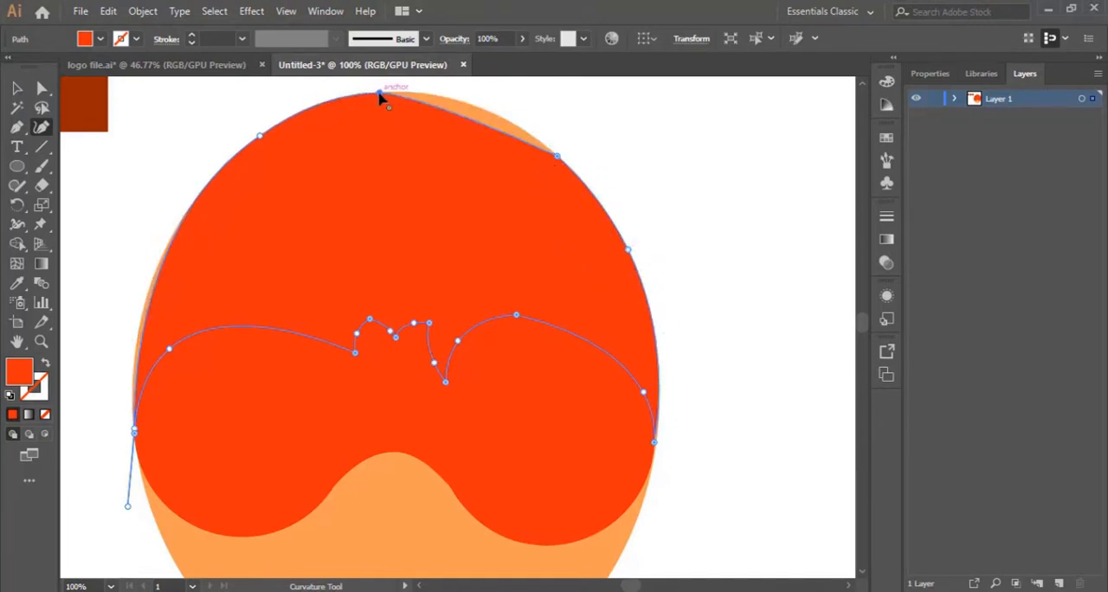
pyautogui.hotkey('ctrl', 'z')
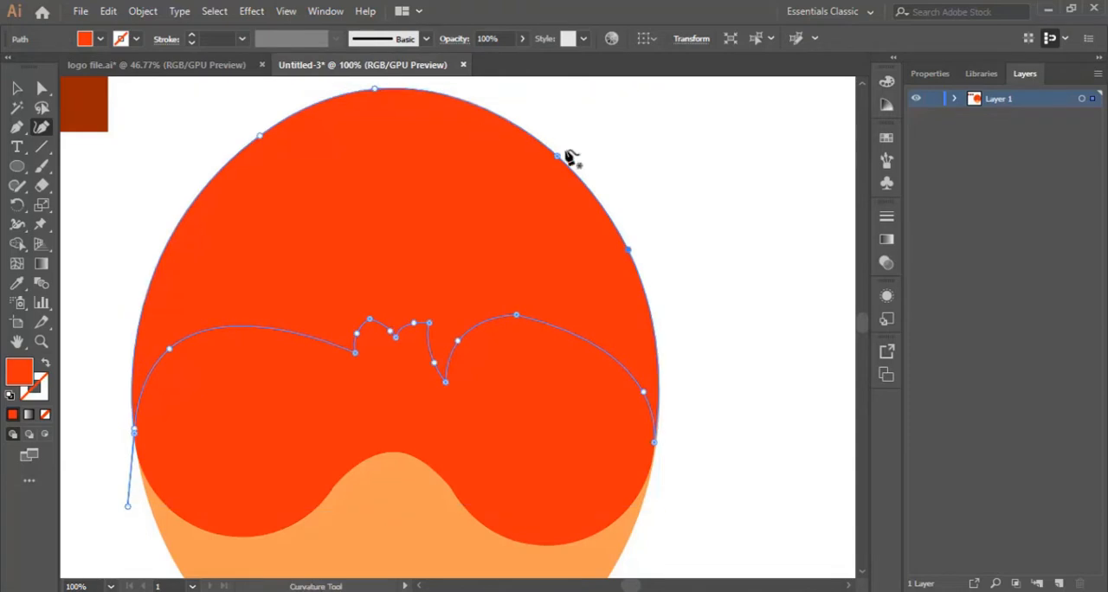
pyautogui.scroll(-1, 538, 220)
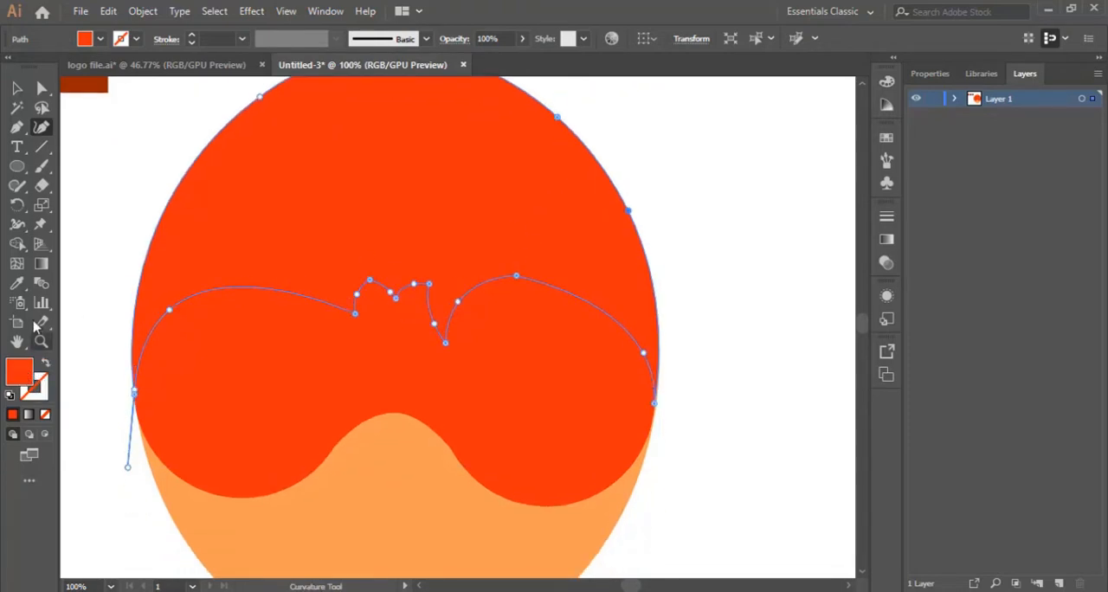
# Fill the hair shape with the reddish-brown swatch colour using the Eyedropper and deselect it.
pyautogui.click(17, 283)
pyautogui.click(95, 84)
pyautogui.scroll(1, 102, 156)
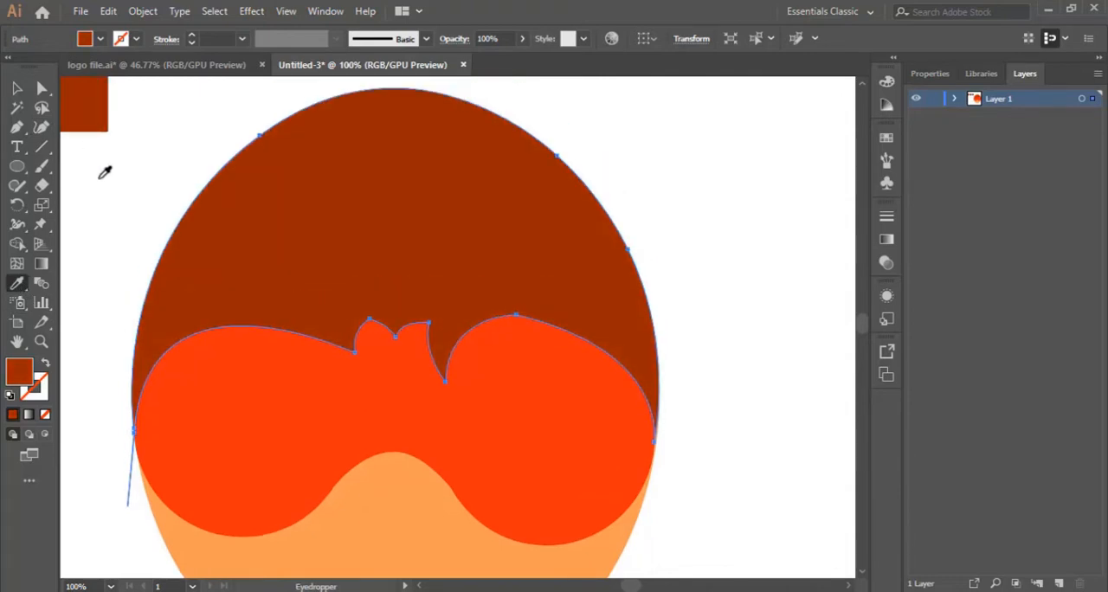
pyautogui.scroll(-1, 155, 190)
pyautogui.click(16, 87)
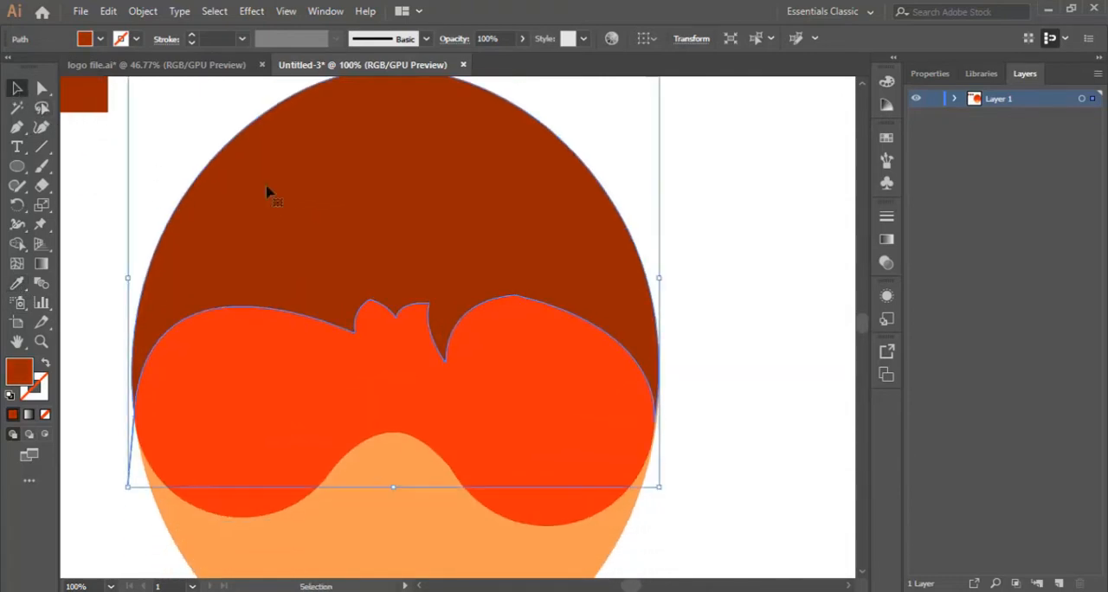
pyautogui.click(794, 335)
pyautogui.scroll(-3, 581, 331)
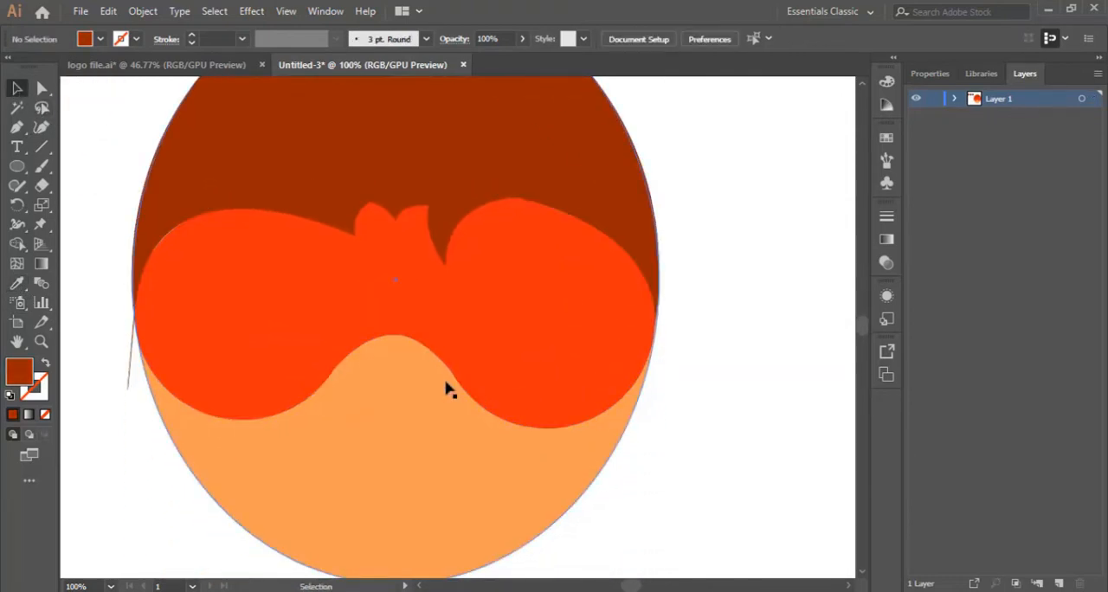
# Reshape the hairline's right arch with the Curvature tool, moving its anchors to form a rounder curve above the right goggle lobe.
pyautogui.click(544, 179)
pyautogui.scroll(3, 463, 329)
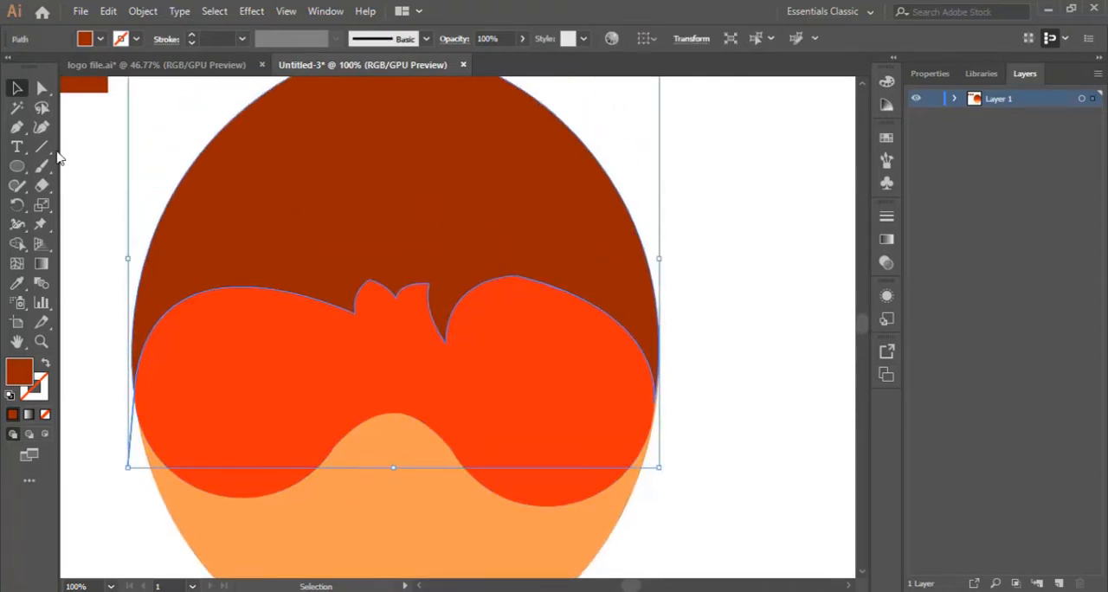
pyautogui.click(41, 128)
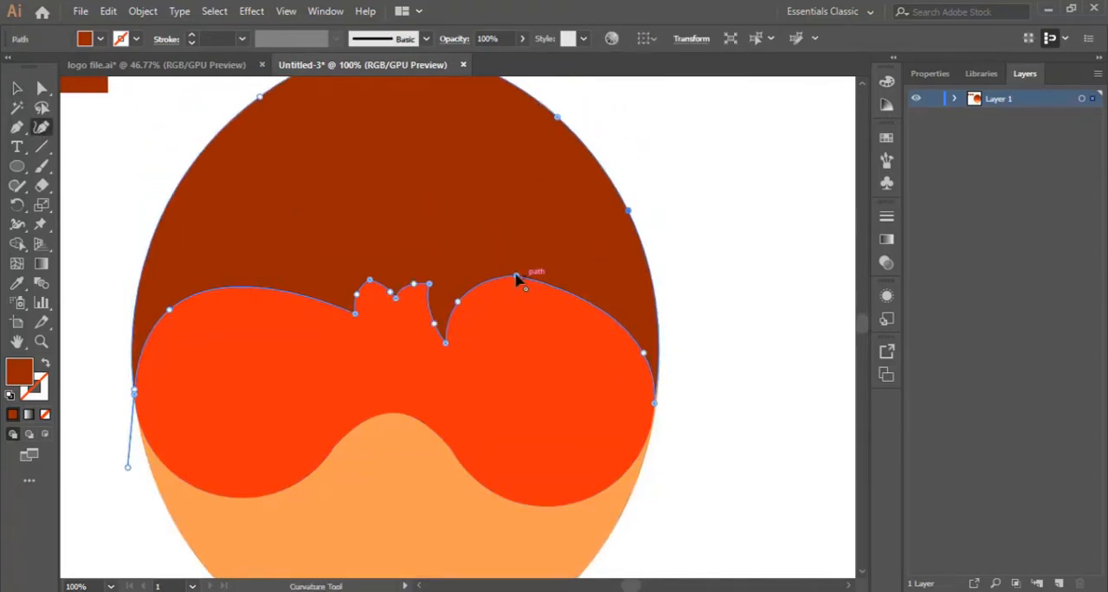
pyautogui.moveTo(516, 277); pyautogui.dragTo(588, 296)
pyautogui.moveTo(459, 303); pyautogui.dragTo(470, 307)
pyautogui.moveTo(585, 297); pyautogui.dragTo(581, 298)
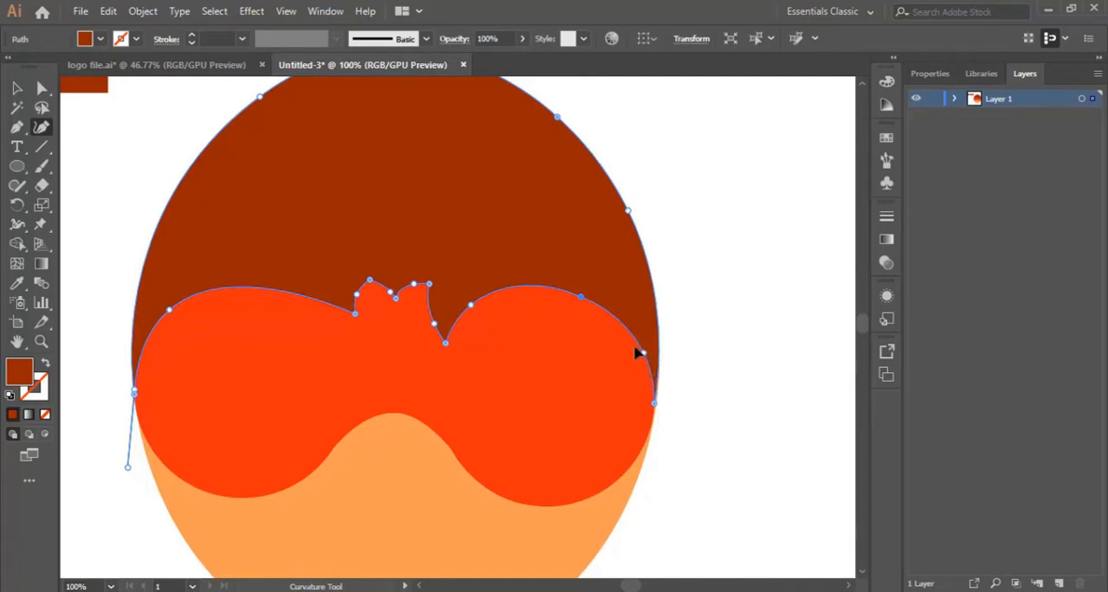
pyautogui.moveTo(629, 338); pyautogui.dragTo(629, 338)
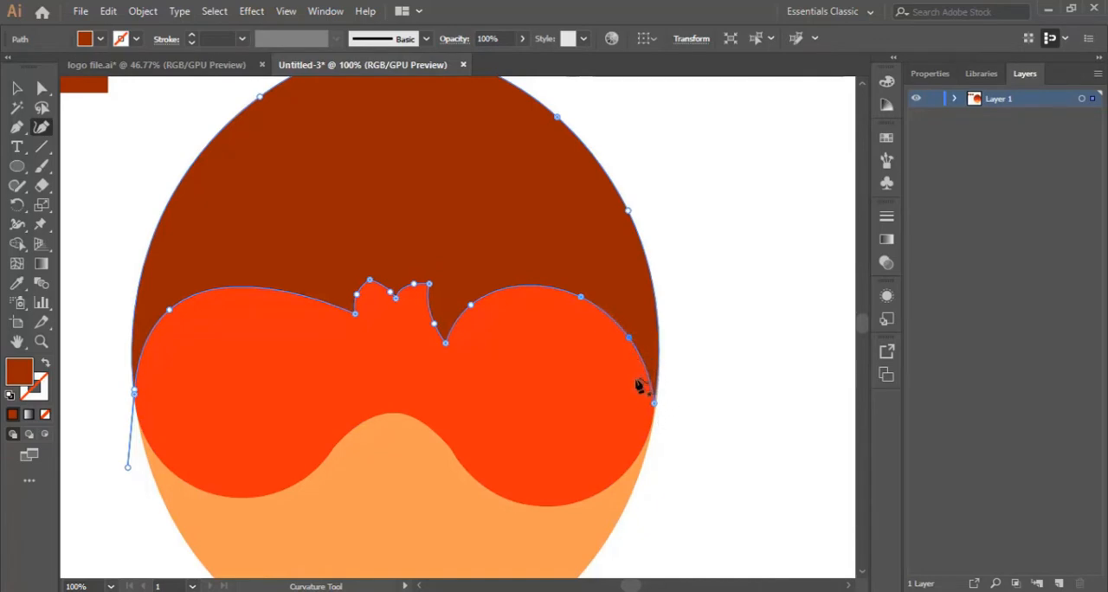
pyautogui.moveTo(658, 409); pyautogui.dragTo(655, 413)
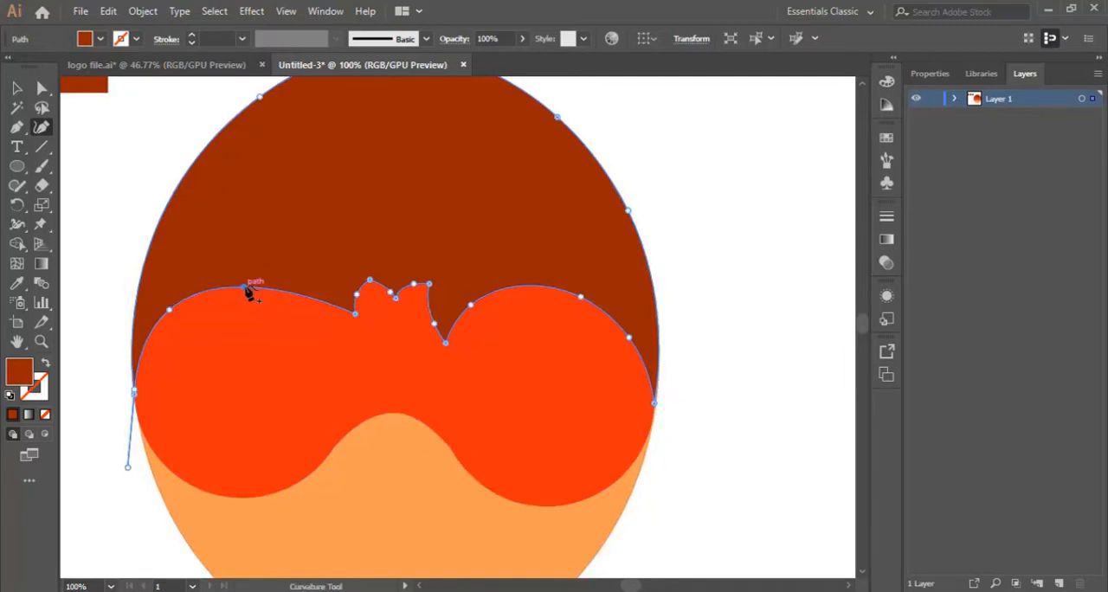
# Round the hairline's left arch with a new anchor and a lowered fringe tip, and fine-tune the right arch's upper anchor.
pyautogui.click(250, 286)
pyautogui.moveTo(356, 314); pyautogui.dragTo(348, 337)
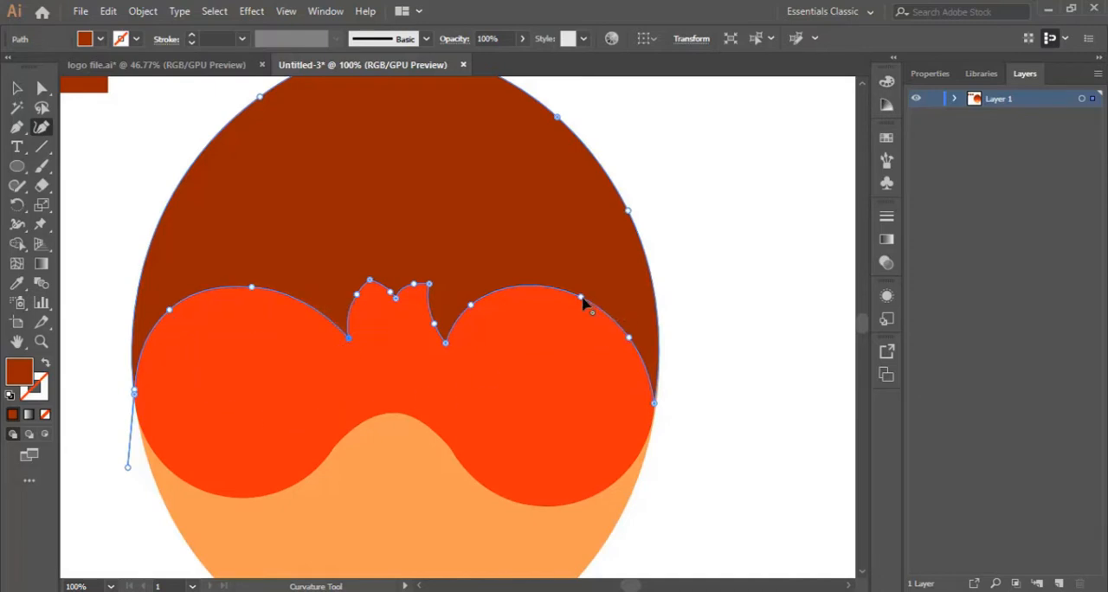
pyautogui.moveTo(581, 299); pyautogui.dragTo(595, 303)
pyautogui.moveTo(593, 303); pyautogui.dragTo(589, 305)
pyautogui.scroll(-3, 500, 323)
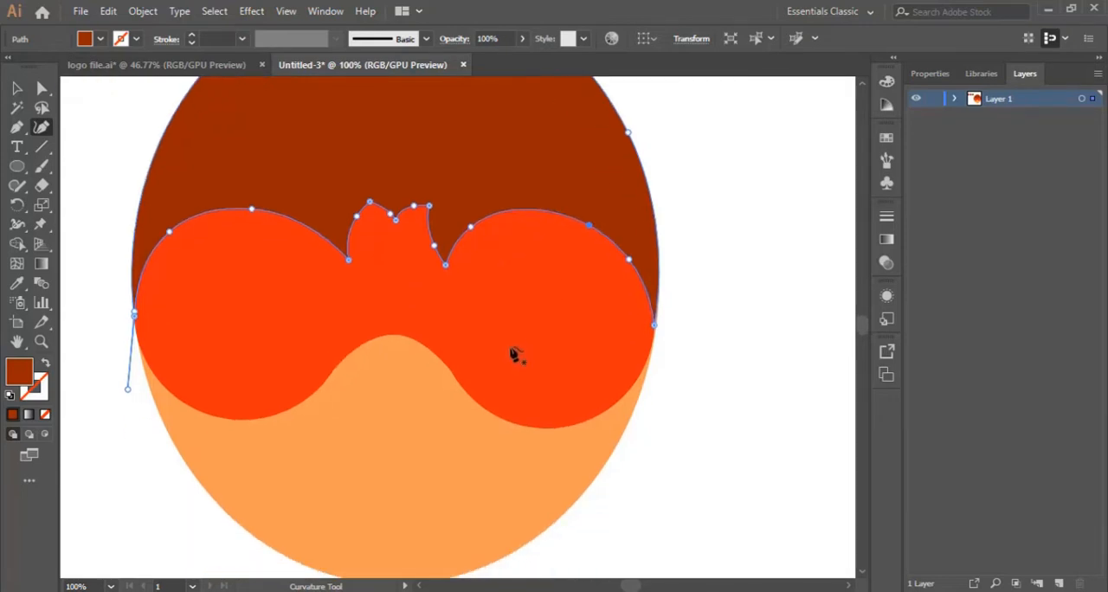
pyautogui.scroll(4, 498, 394)
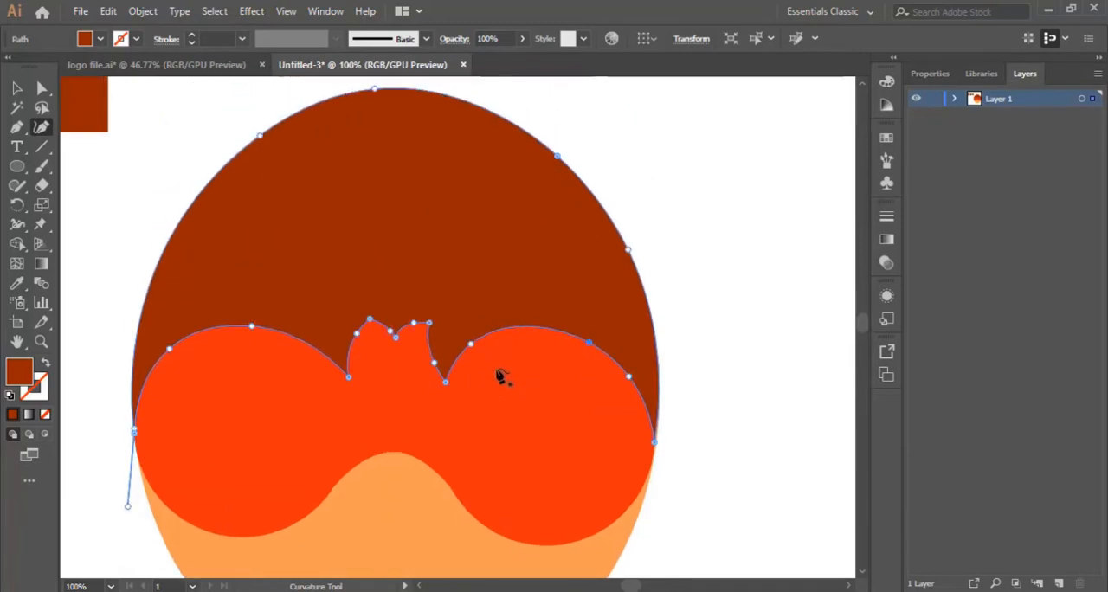
# Adjust the hair's outer outline to the head ellipse with the Curvature tool, including a new left-edge anchor, and deselect it.
pyautogui.scroll(2, 498, 381)
pyautogui.scroll(-2, 495, 390)
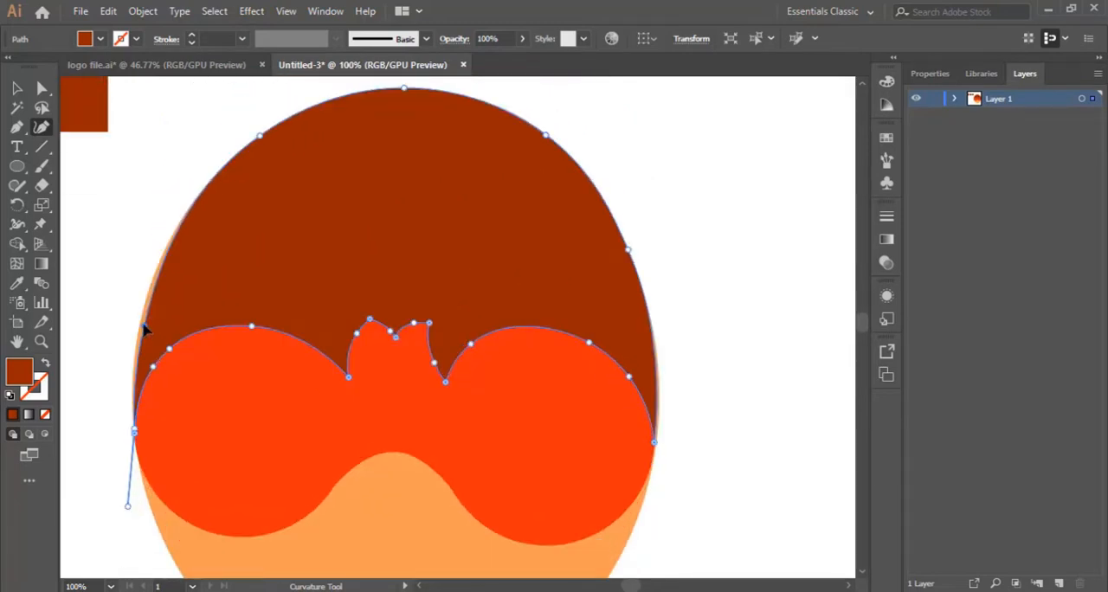
pyautogui.click(141, 316)
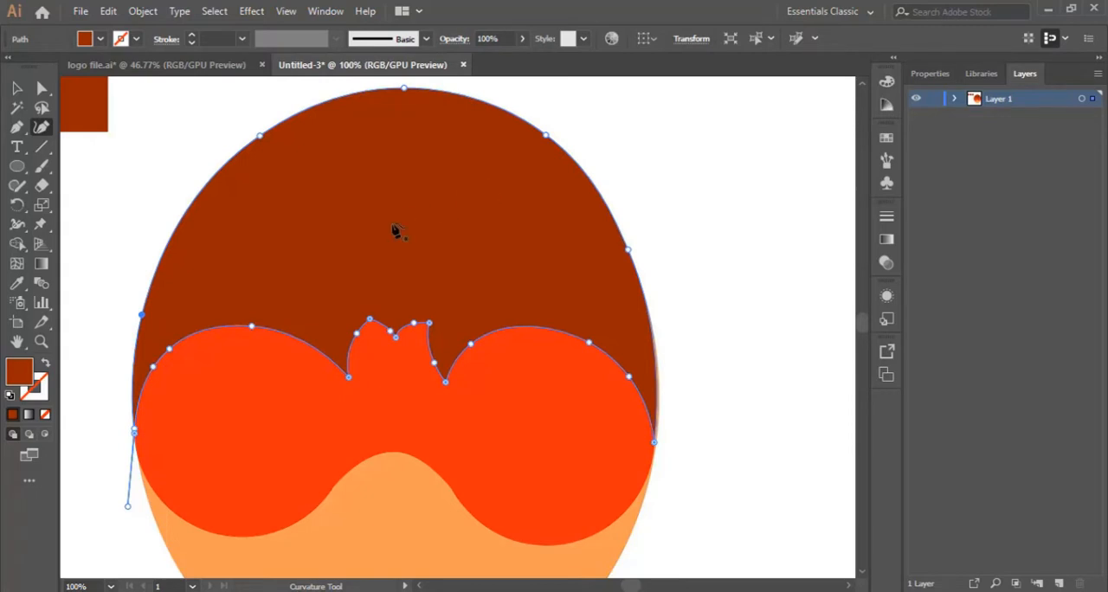
pyautogui.hotkey('ctrl', '-')
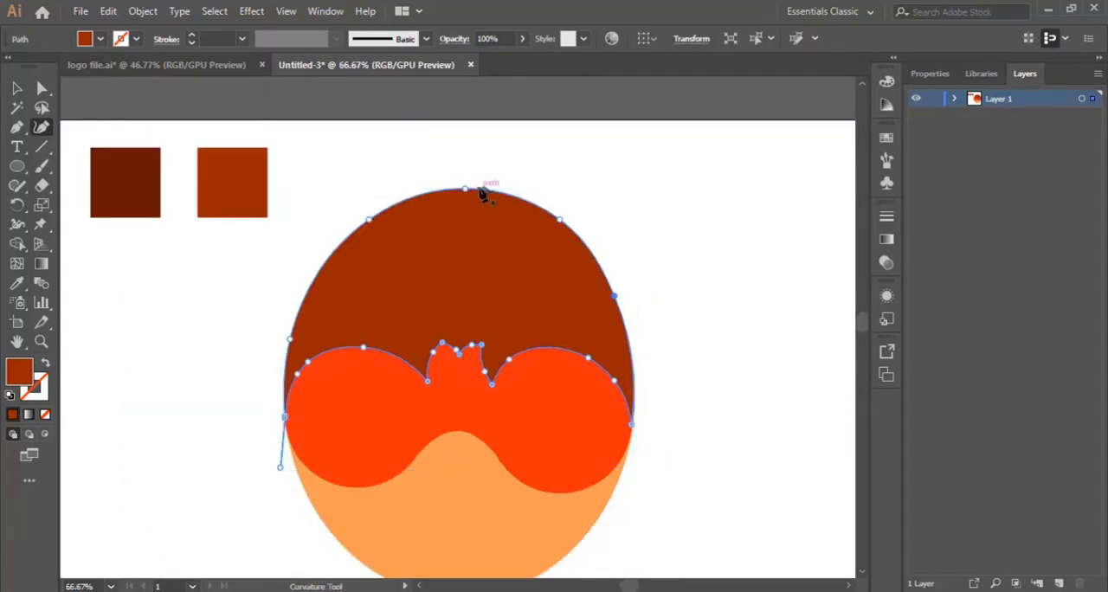
pyautogui.scroll(-3, 482, 193)
pyautogui.click(16, 88)
pyautogui.click(606, 202)
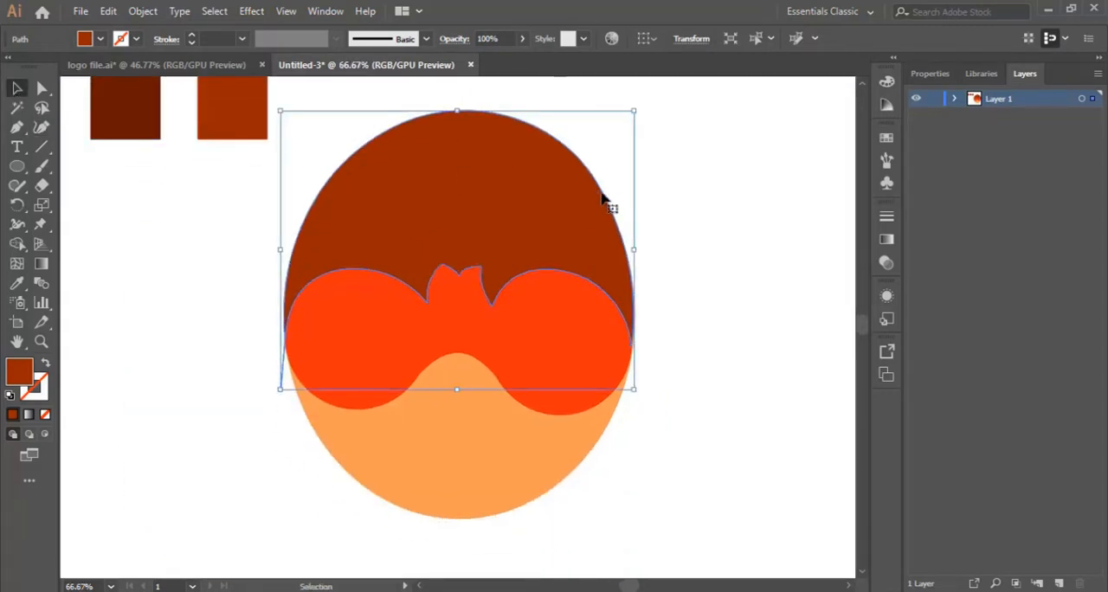
pyautogui.click(705, 260)
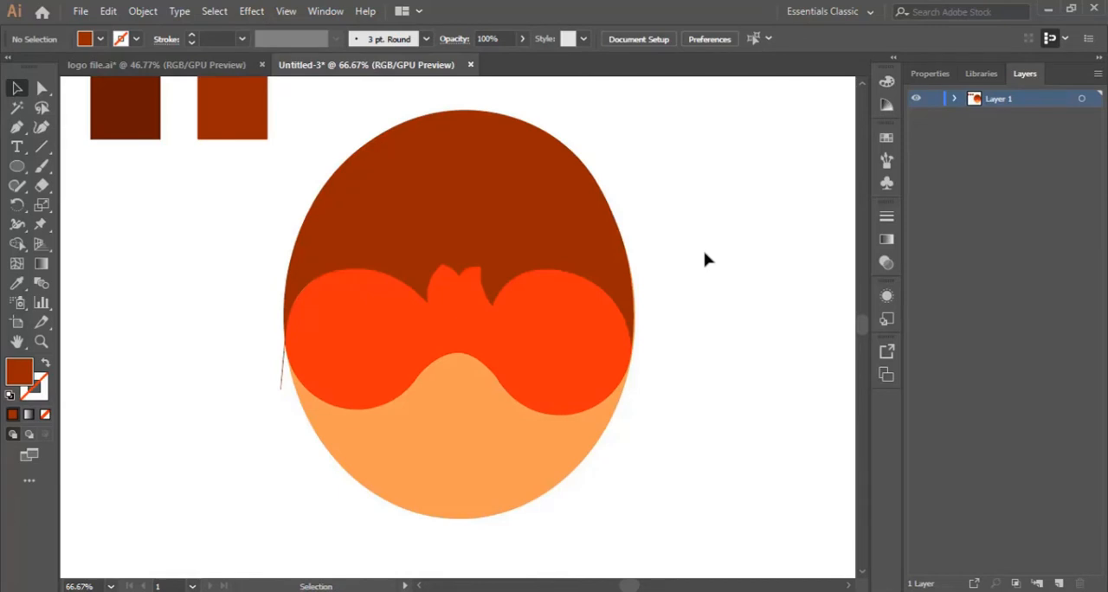
pyautogui.scroll(1, 534, 302)
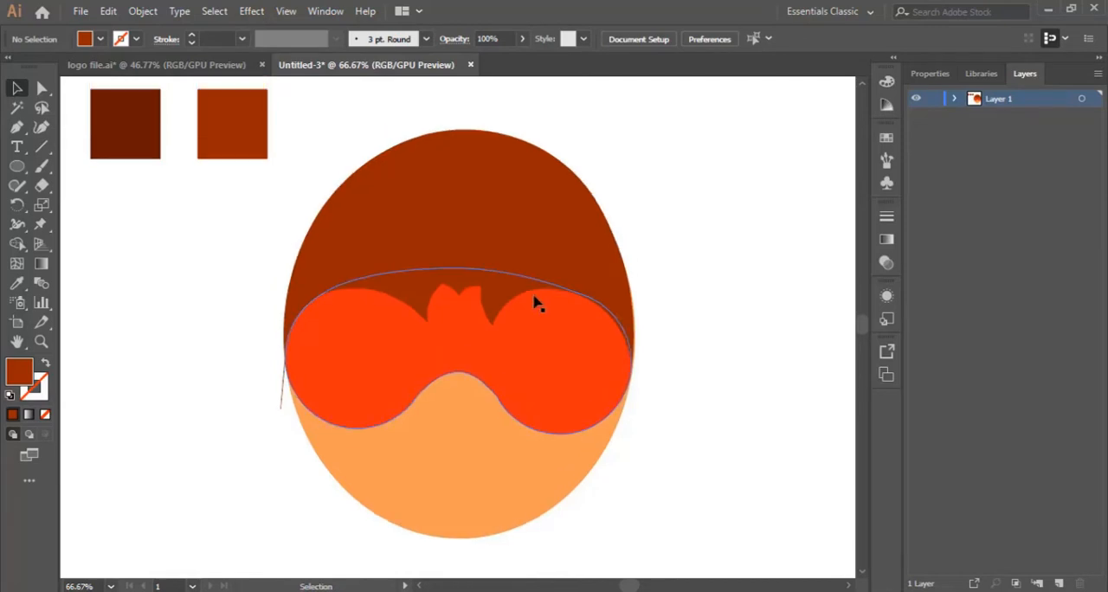
# Remove the stray spike hanging below the hair shape's left edge using the Curvature tool.
pyautogui.click(41, 341)
pyautogui.click(277, 386)
pyautogui.click(439, 345)
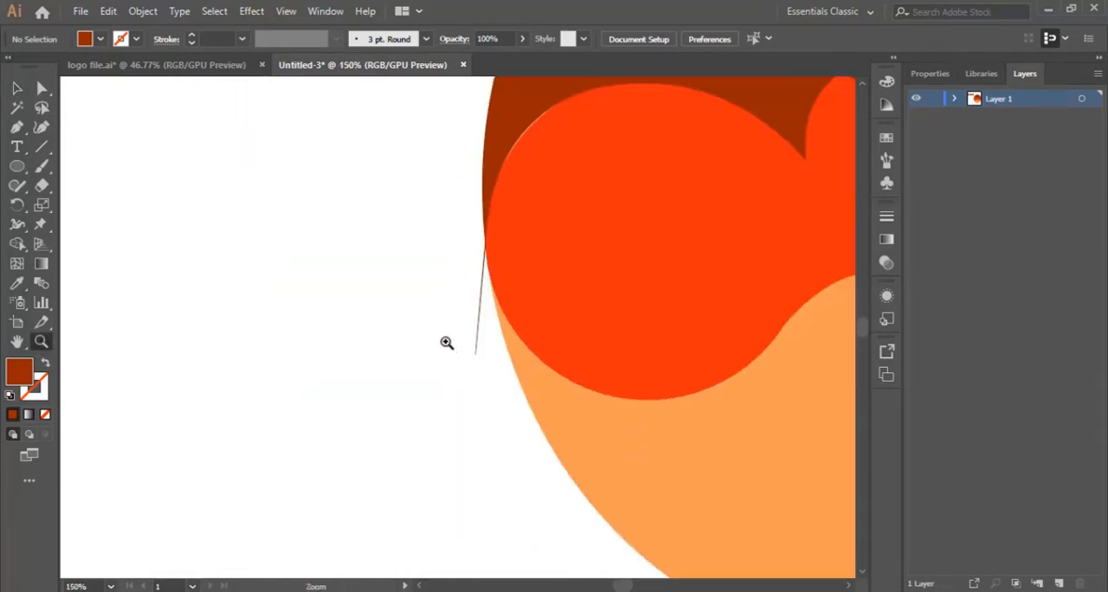
pyautogui.scroll(3, 446, 342)
pyautogui.click(16, 87)
pyautogui.click(548, 145)
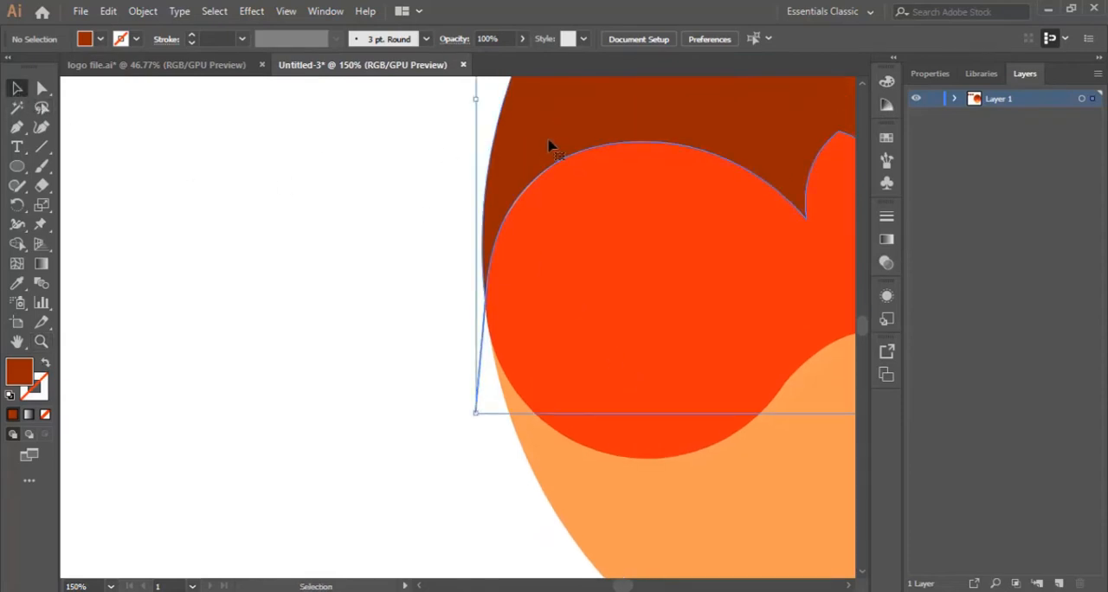
pyautogui.click(42, 129)
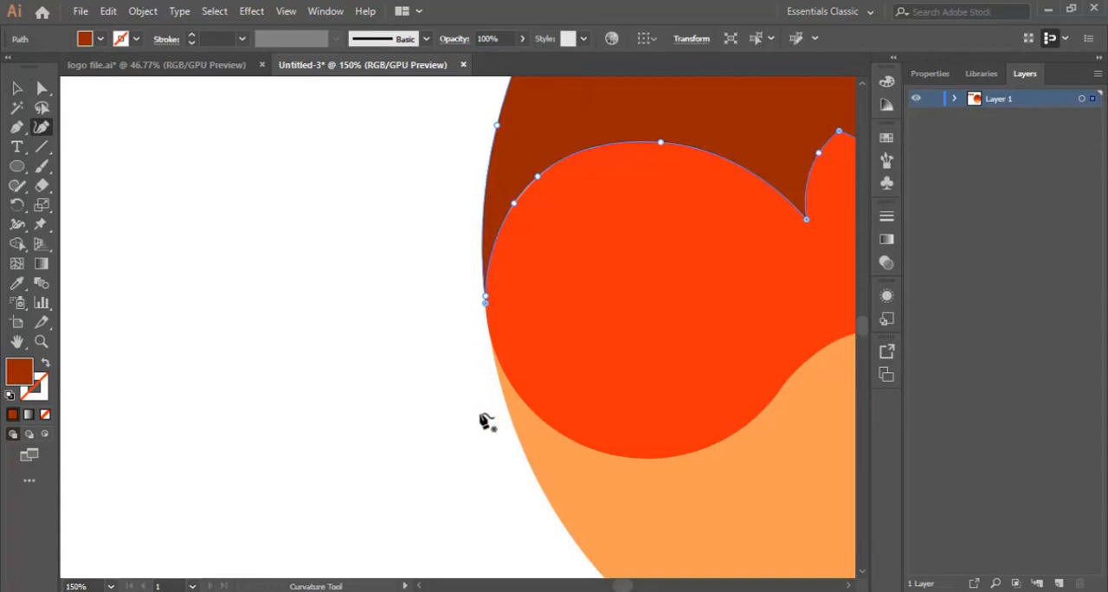
# Adjust the two neighbouring anchors on the outer side of the hairline's left arch to tighten its curve, and deselect the hair.
pyautogui.scroll(5, 485, 422)
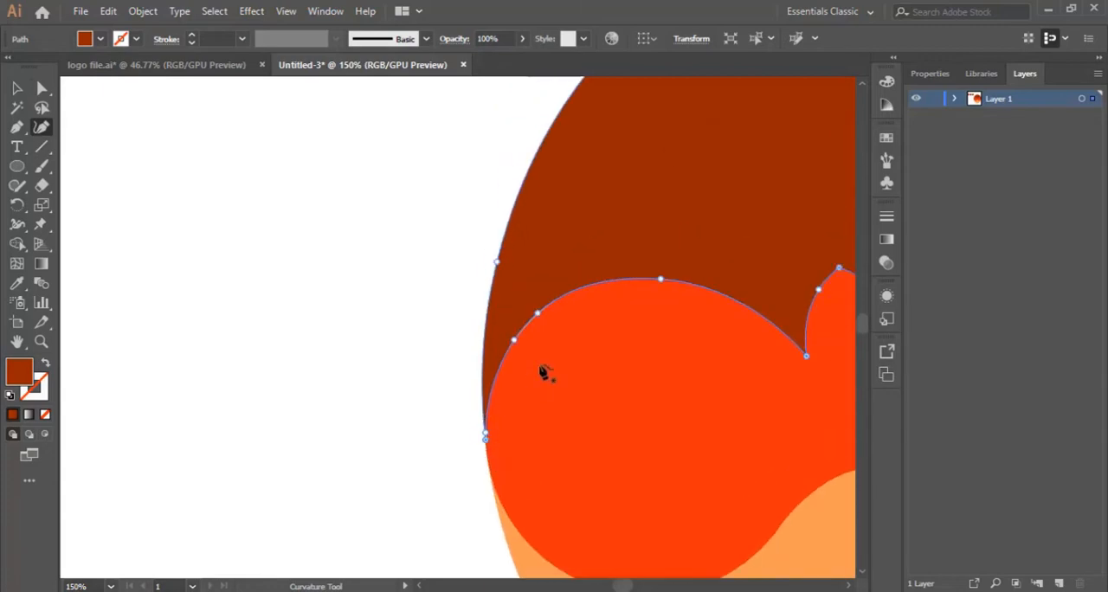
pyautogui.click(537, 313)
pyautogui.click(17, 88)
pyautogui.click(333, 269)
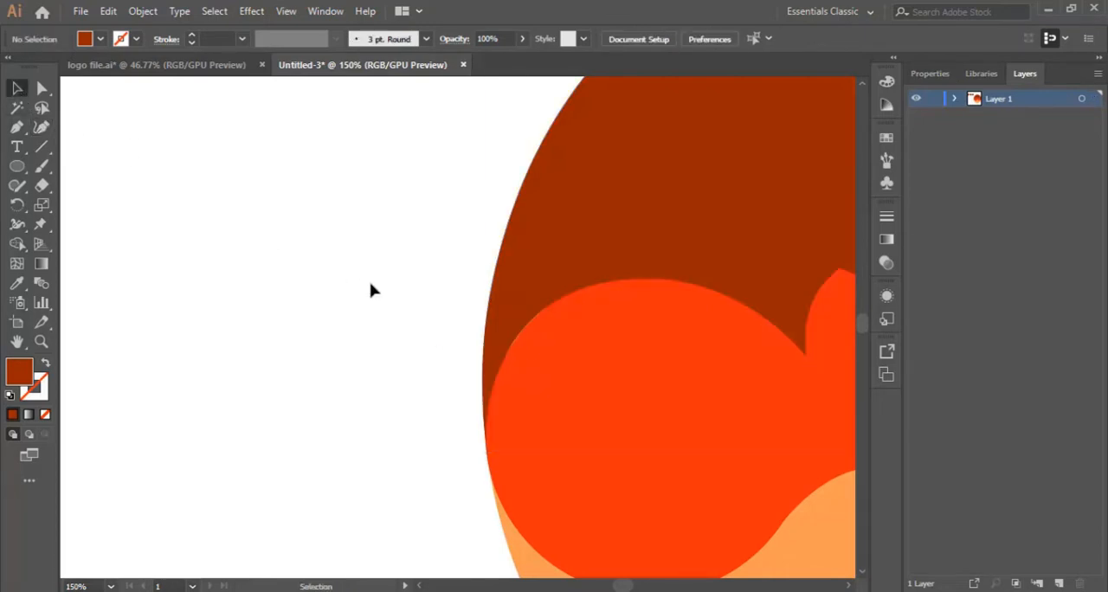
# Adjust the lower anchor on the outer side of the hairline's left arch with the Curvature tool, and deselect the hair.
pyautogui.click(602, 285)
pyautogui.click(41, 127)
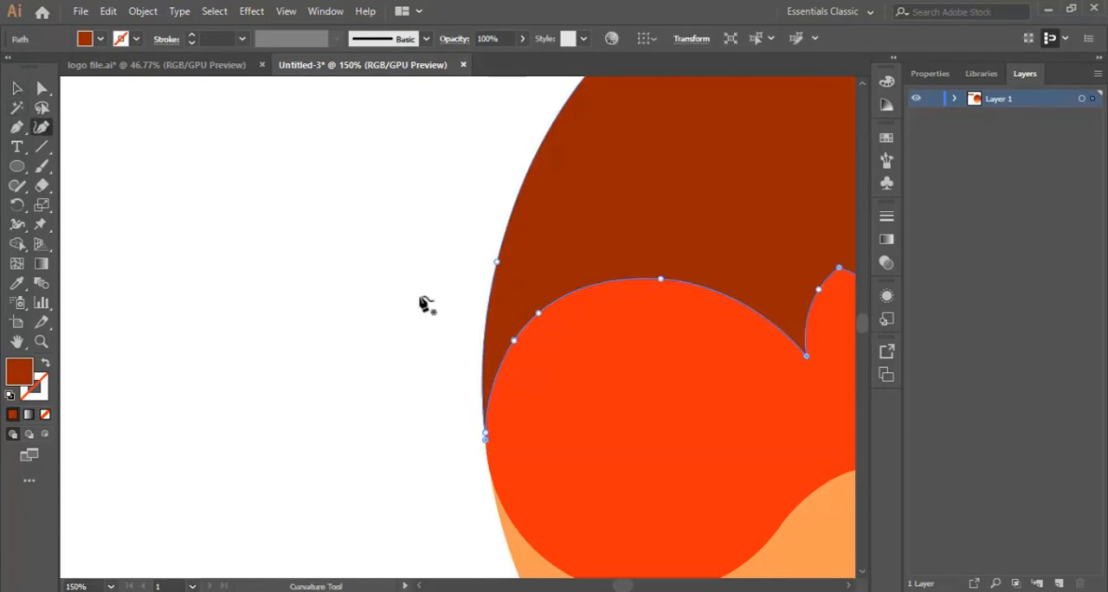
pyautogui.click(514, 341)
pyautogui.click(16, 108)
pyautogui.click(16, 88)
pyautogui.click(298, 272)
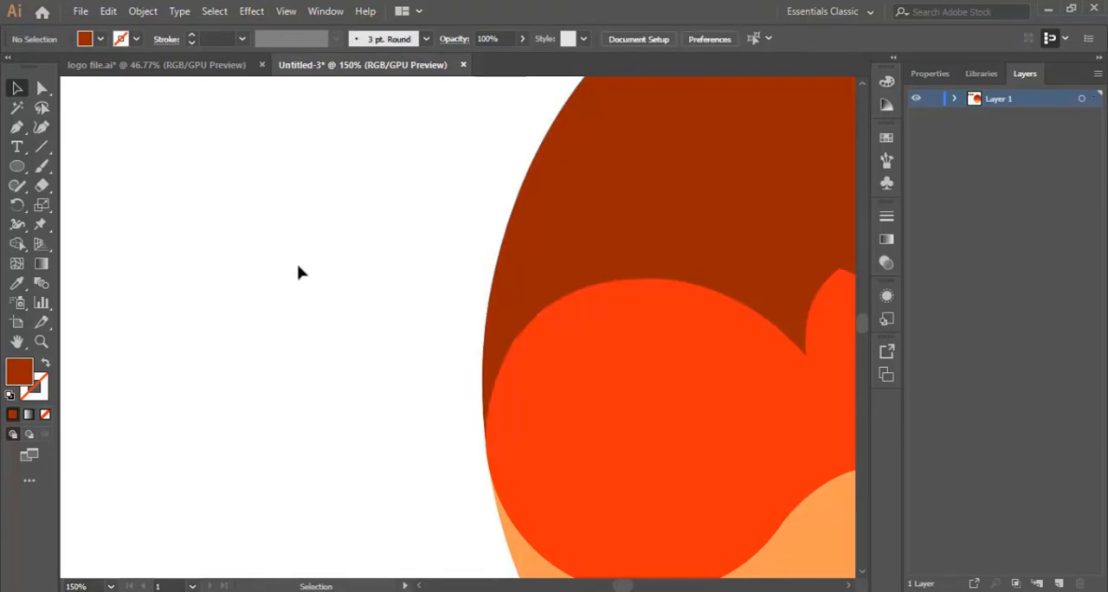
# Smooth the kink on the left arch's outer curve by converting its lower anchor and shifting the anchor above it slightly, then deselect.
pyautogui.click(563, 289)
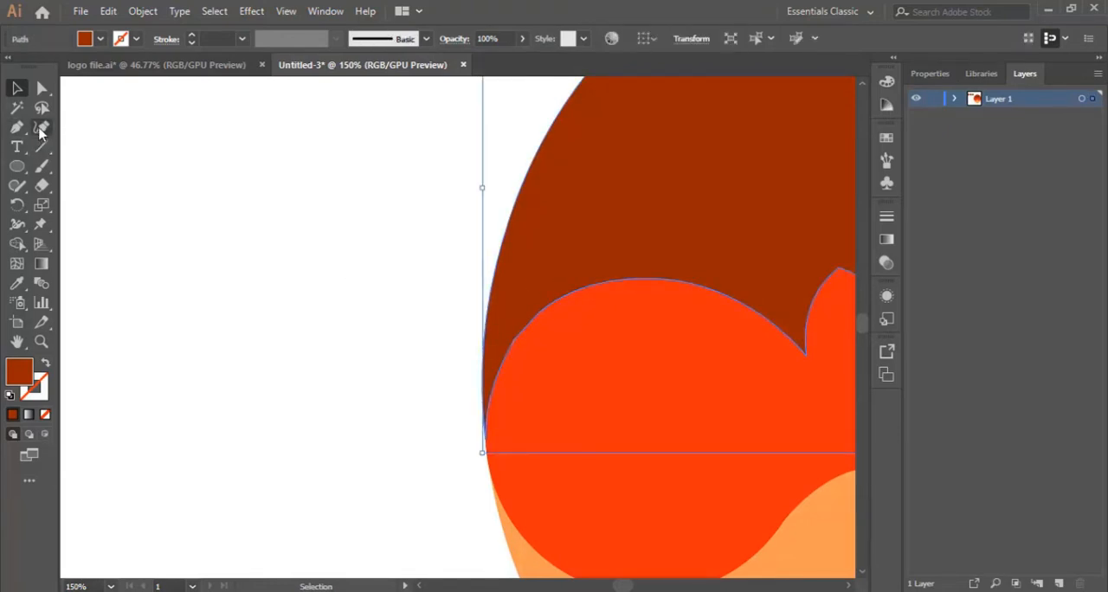
pyautogui.click(41, 128)
pyautogui.doubleClick(514, 341)
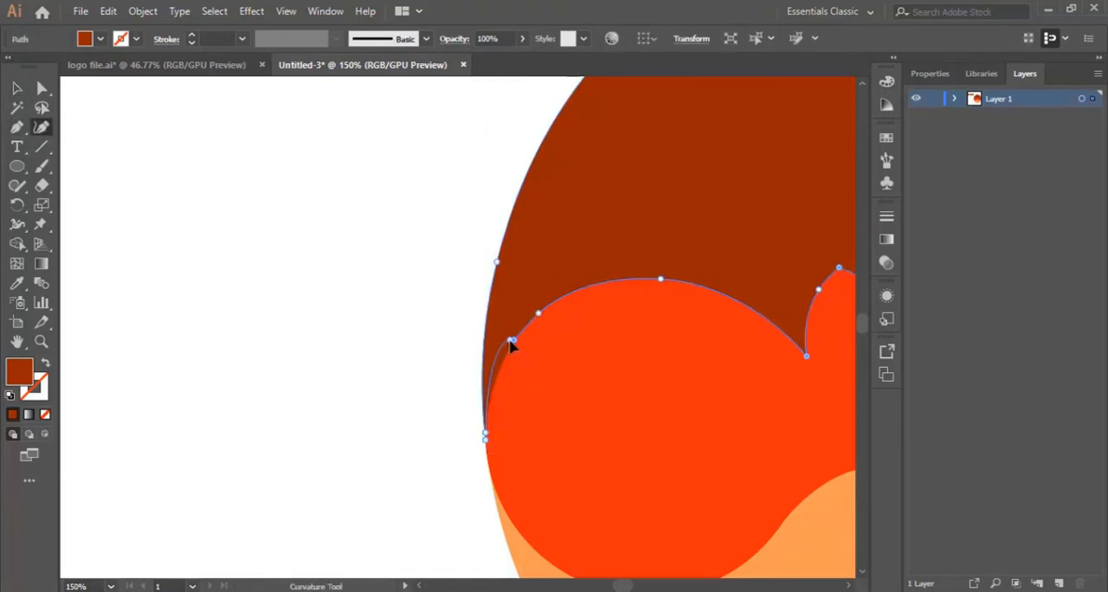
pyautogui.doubleClick(513, 341)
pyautogui.doubleClick(514, 342)
pyautogui.doubleClick(513, 341)
pyautogui.doubleClick(514, 341)
pyautogui.doubleClick(515, 340)
pyautogui.doubleClick(515, 341)
pyautogui.moveTo(539, 319); pyautogui.dragTo(537, 321)
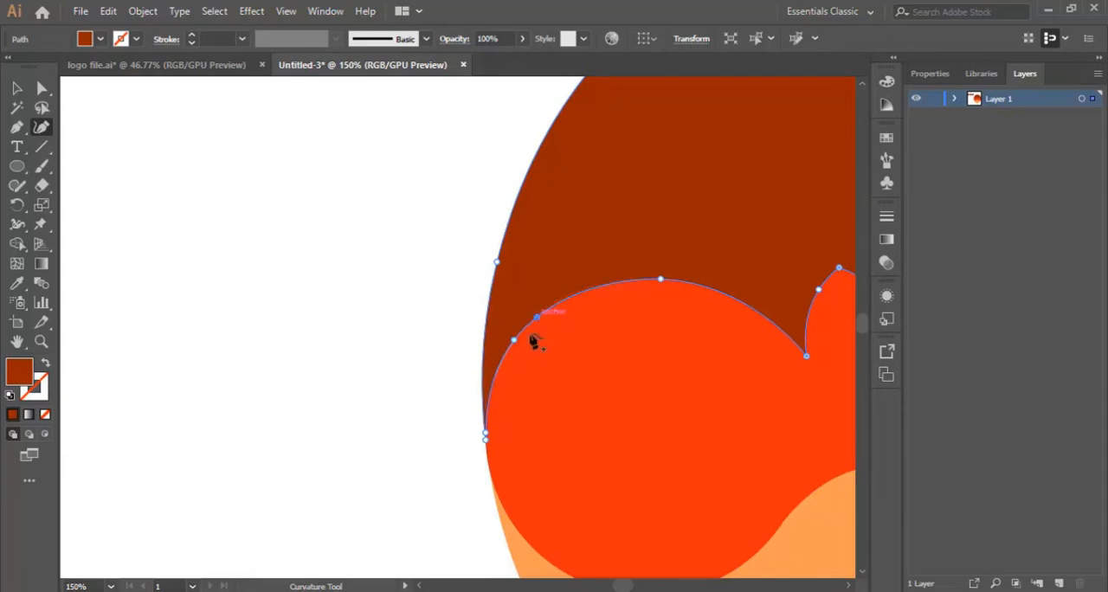
pyautogui.click(17, 87)
pyautogui.click(204, 227)
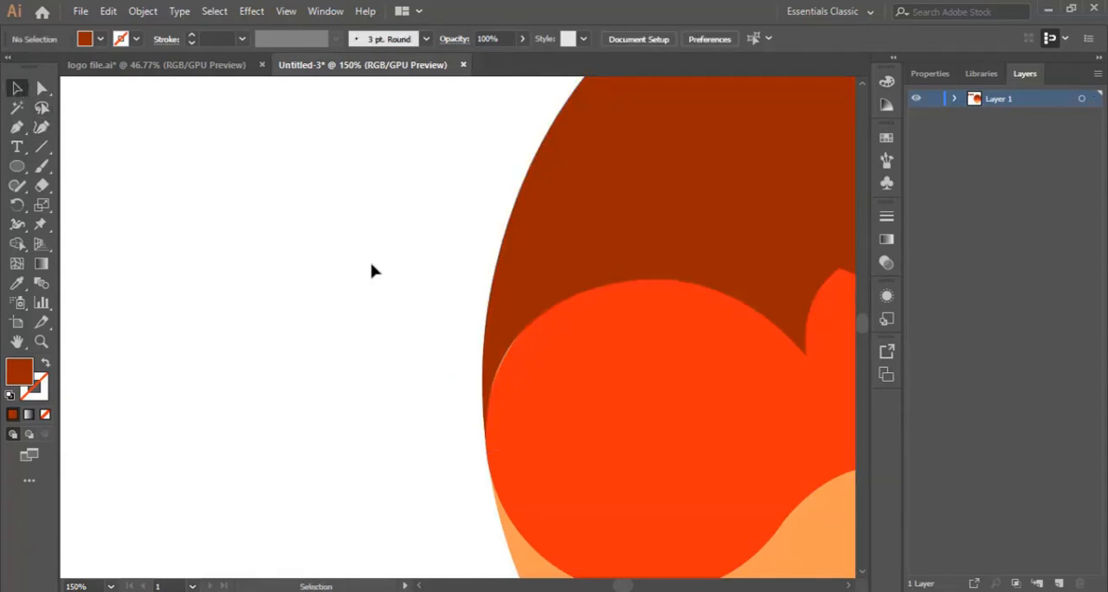
# Recolour the hair shape with the dark brown sampled from the middle colour swatch, and deselect it.
pyautogui.click(610, 341)
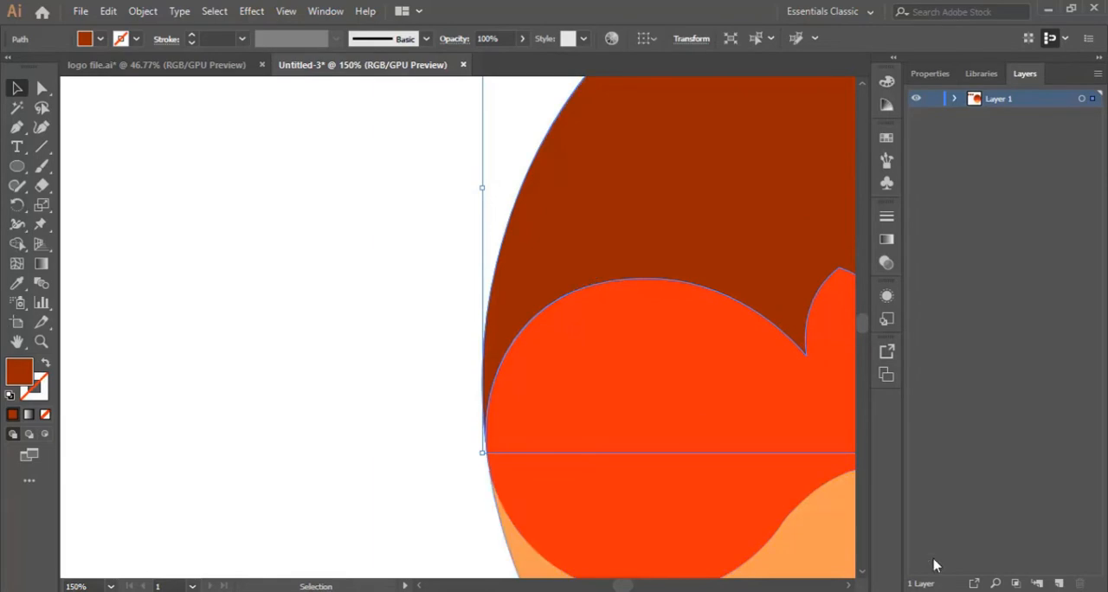
pyautogui.hotkey('ctrl', '-')
pyautogui.hotkey('ctrl', '-')
pyautogui.hotkey('ctrl', '-')
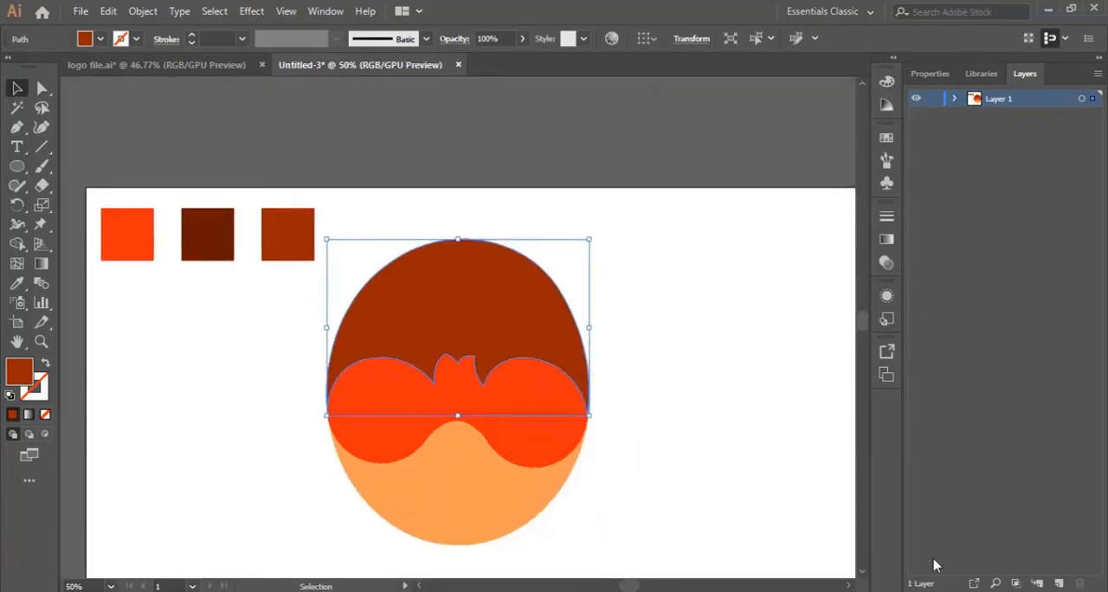
pyautogui.click(708, 320)
pyautogui.scroll(-3, 650, 330)
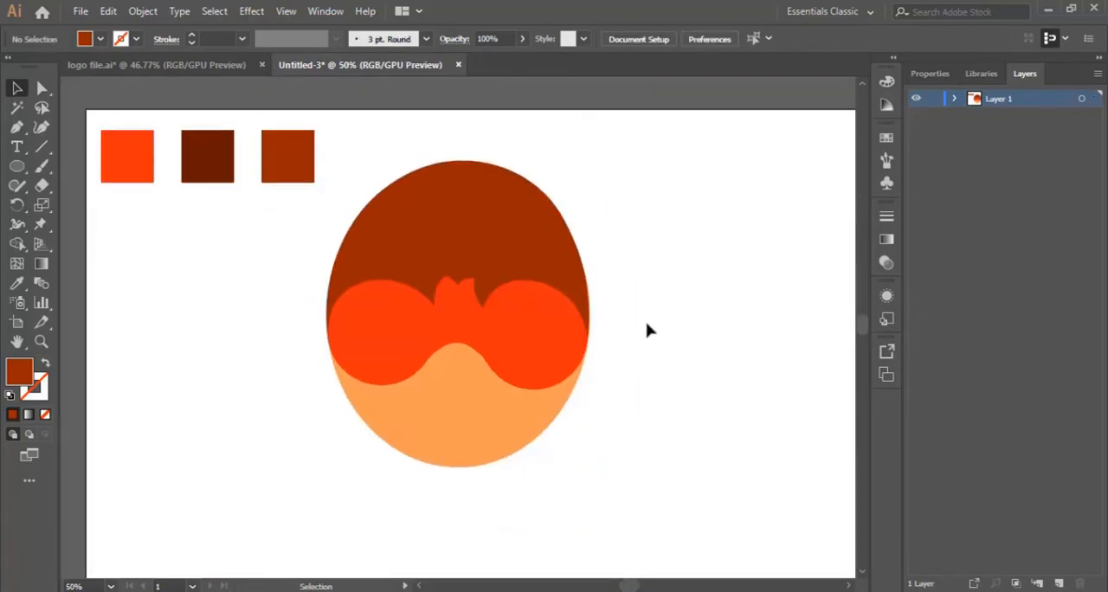
pyautogui.click(457, 227)
pyautogui.press('i')
pyautogui.click(211, 154)
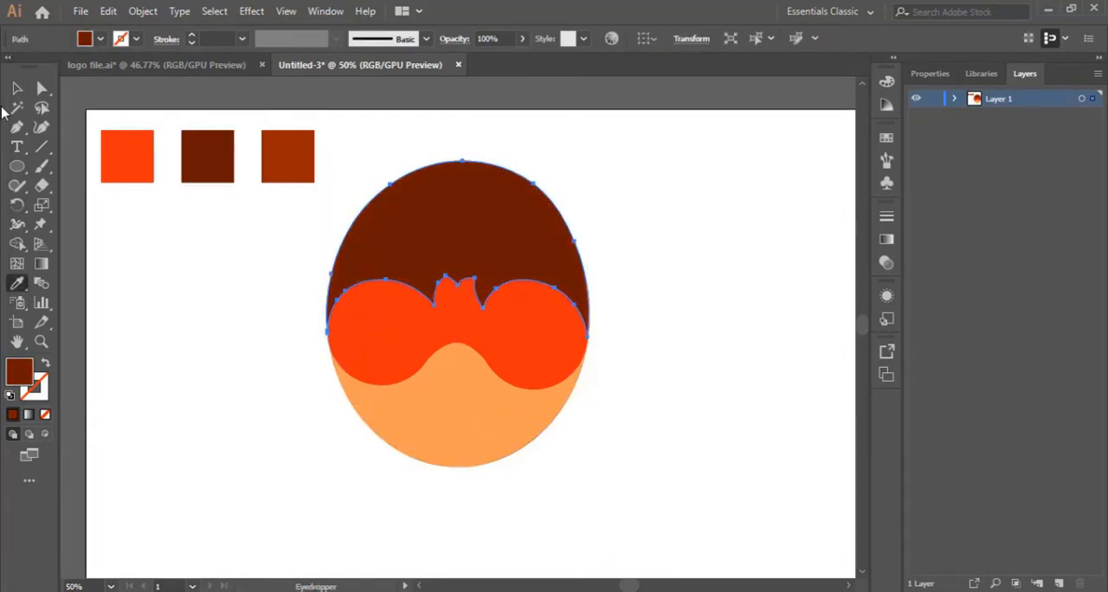
pyautogui.press('v')
pyautogui.click(779, 292)
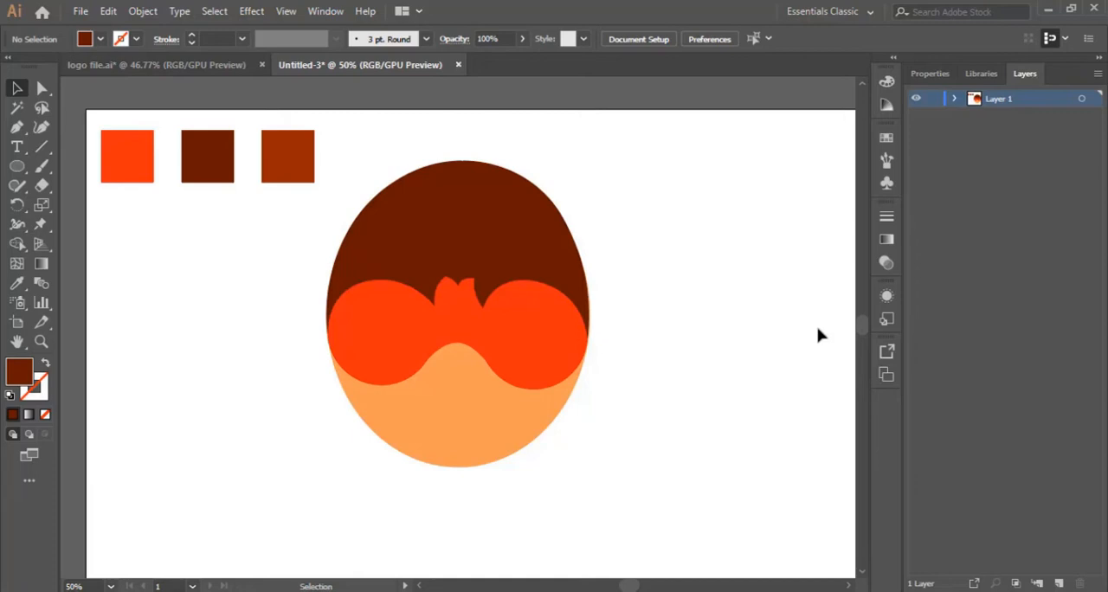
# Widen the right side of the goggle shape's nose arch by repositioning its two anchors with the Curvature tool.
pyautogui.click(40, 341)
pyautogui.click(470, 366)
pyautogui.click(393, 356)
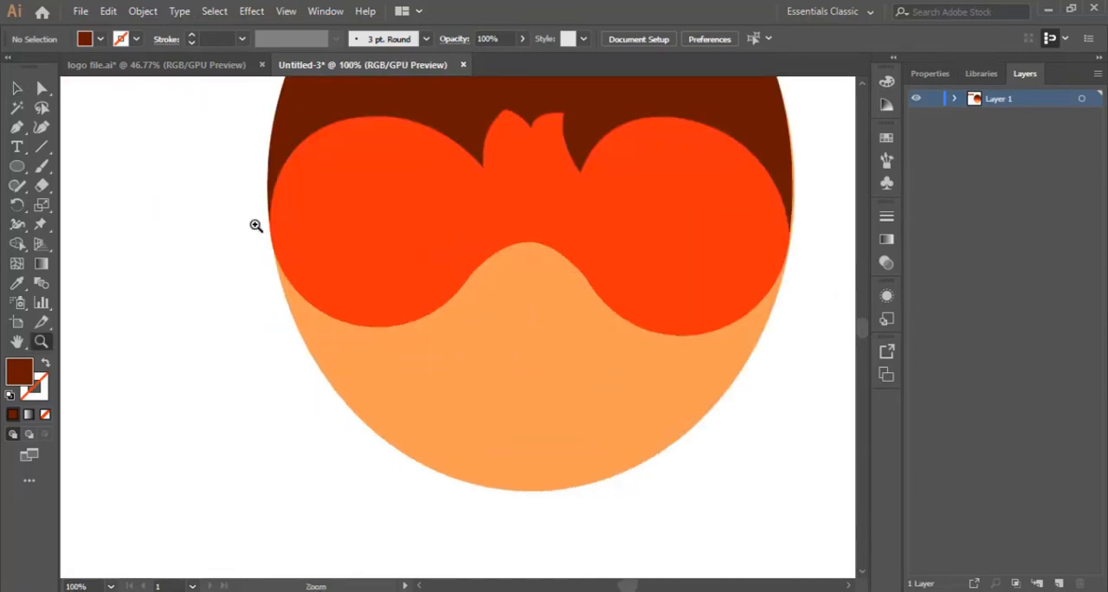
pyautogui.click(16, 88)
pyautogui.click(606, 248)
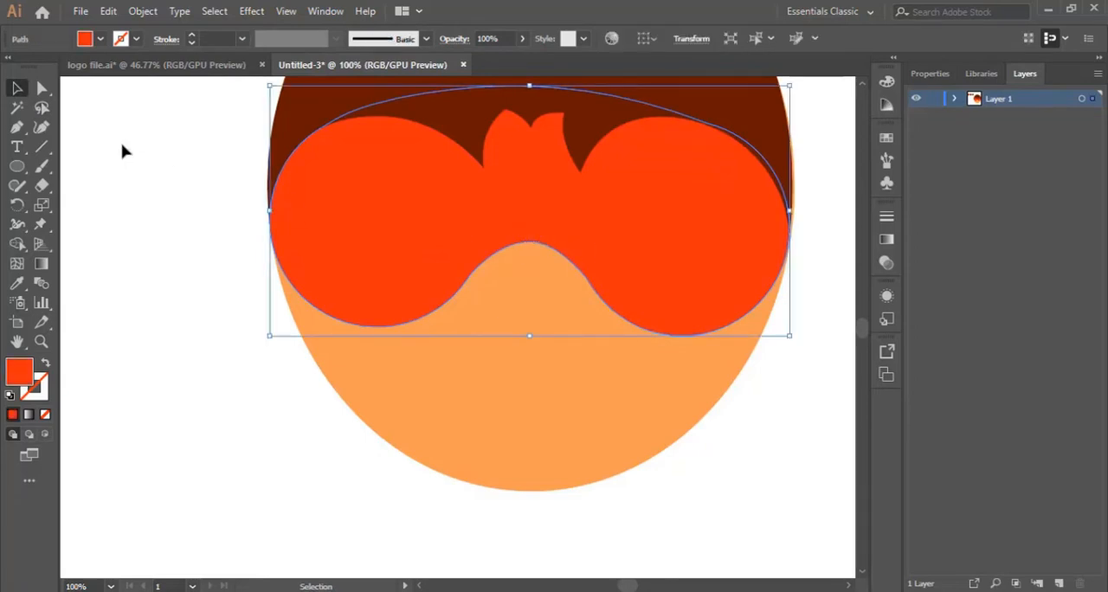
pyautogui.click(40, 127)
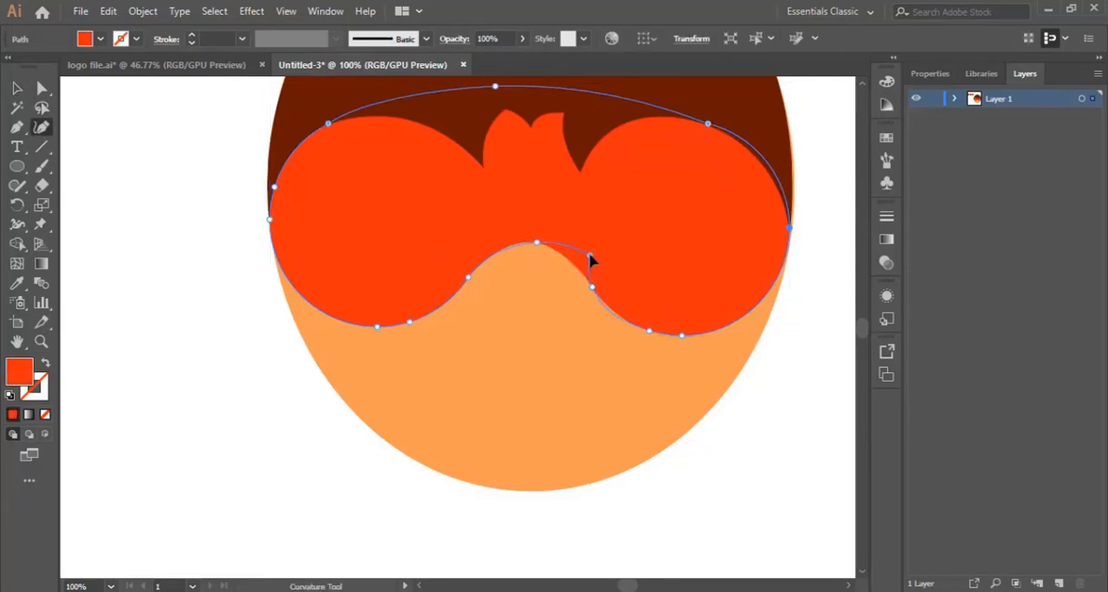
pyautogui.click(591, 256)
pyautogui.click(607, 307)
pyautogui.click(590, 256)
# Steepen the left side of the nose arch with two anchors and raise the anchor at the arch's top.
pyautogui.moveTo(468, 277); pyautogui.dragTo(484, 252)
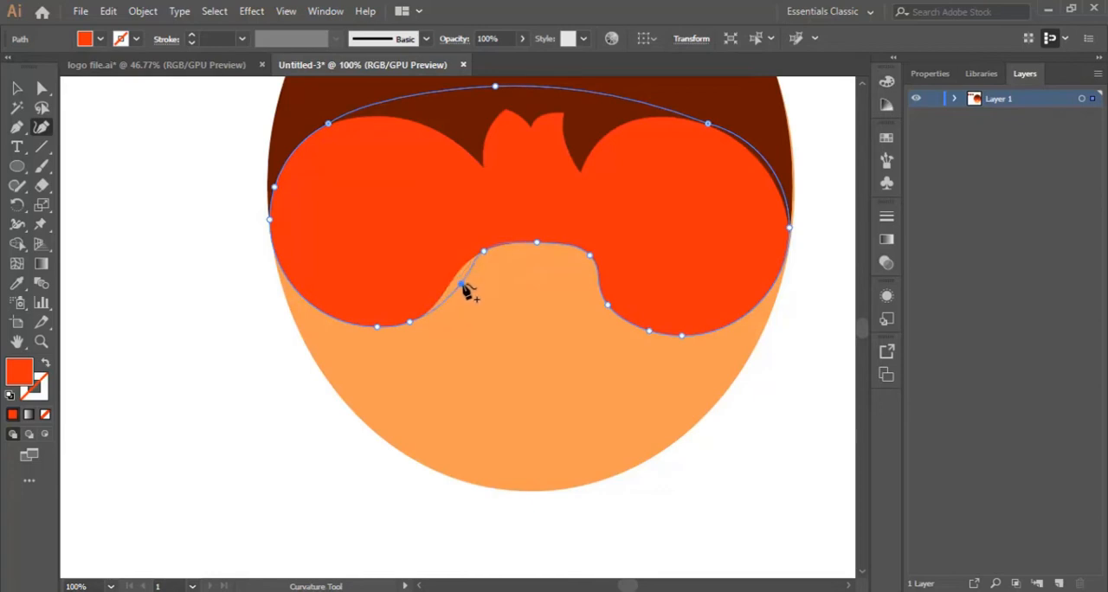
pyautogui.click(463, 280)
pyautogui.click(482, 247)
pyautogui.click(540, 232)
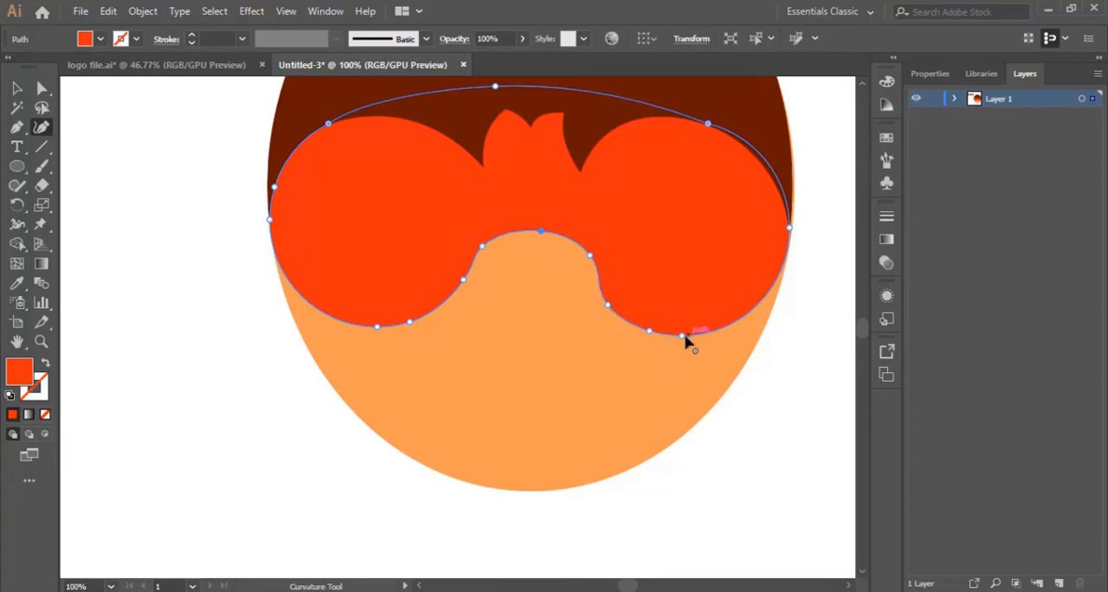
# Enlarge the goggle's right lens downward by lowering and spreading its two bottom anchors.
pyautogui.moveTo(683, 341); pyautogui.dragTo(636, 349)
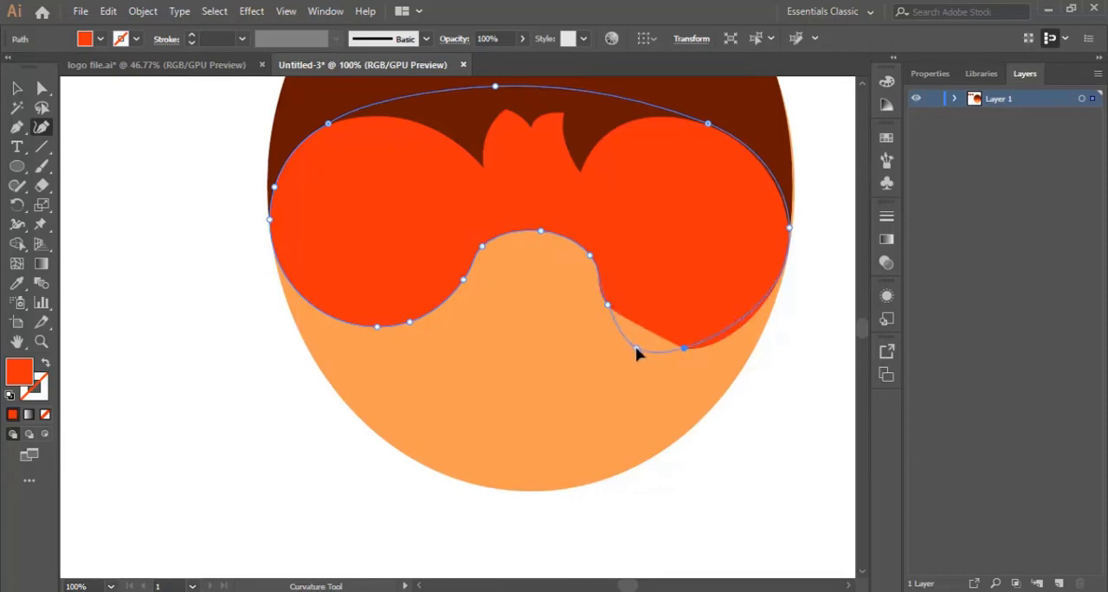
pyautogui.click(702, 352)
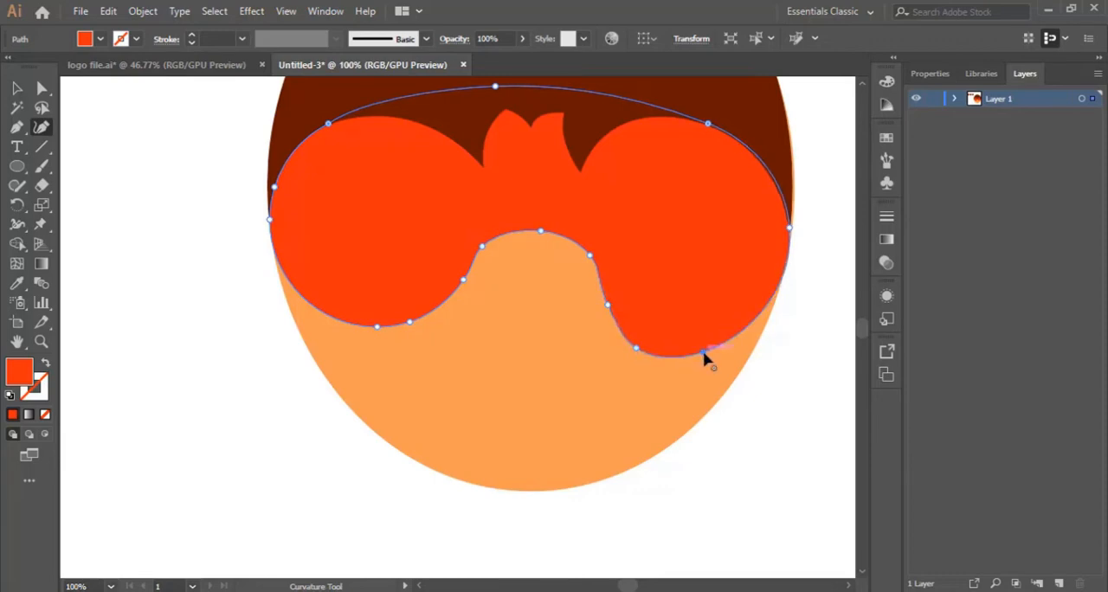
pyautogui.moveTo(714, 355); pyautogui.dragTo(720, 356)
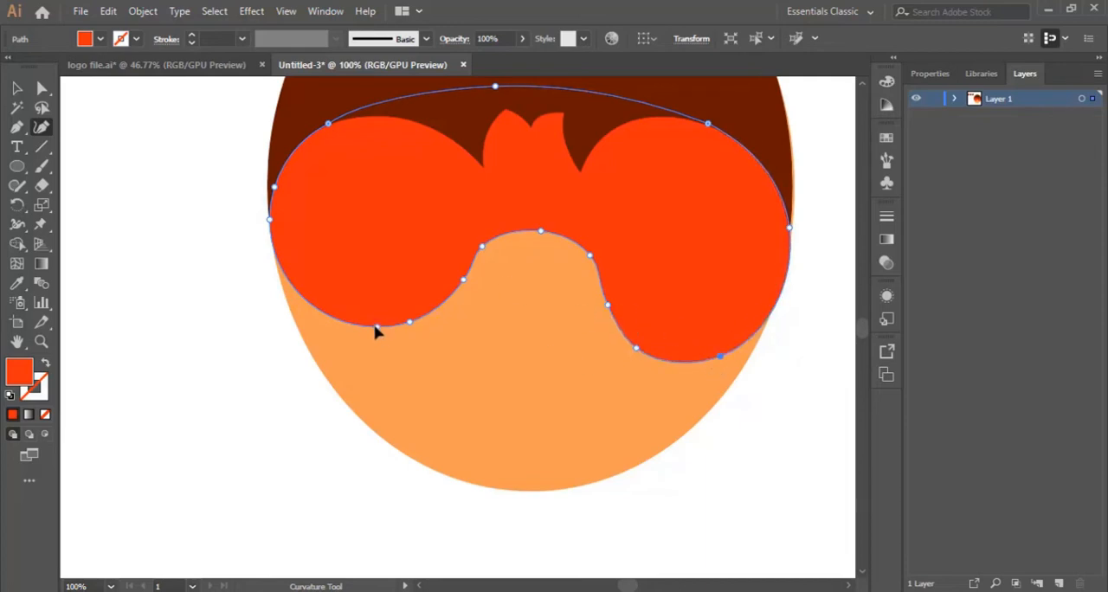
# Enlarge the goggle's left lens downward by moving its two bottom anchors lower and farther apart.
pyautogui.moveTo(375, 331); pyautogui.dragTo(352, 344)
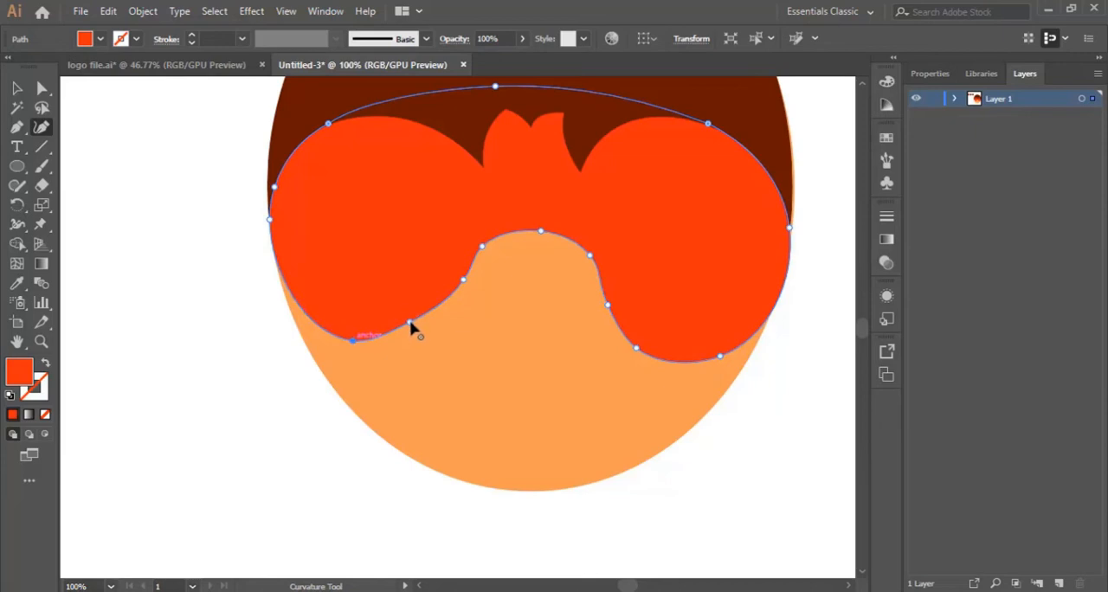
pyautogui.moveTo(411, 326); pyautogui.dragTo(420, 338)
pyautogui.scroll(3, 541, 318)
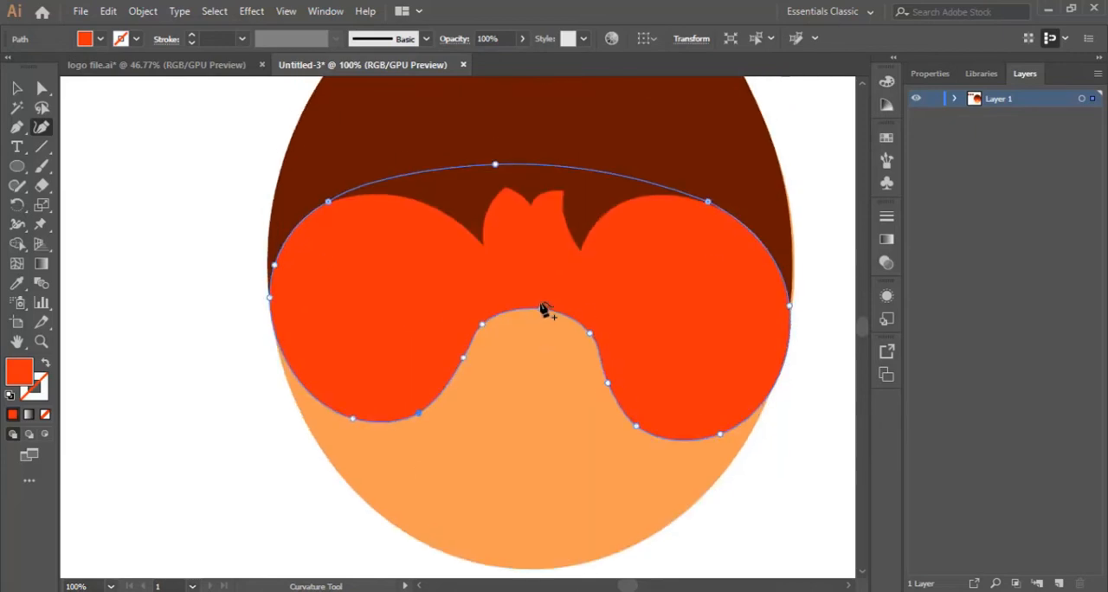
pyautogui.scroll(-2, 544, 309)
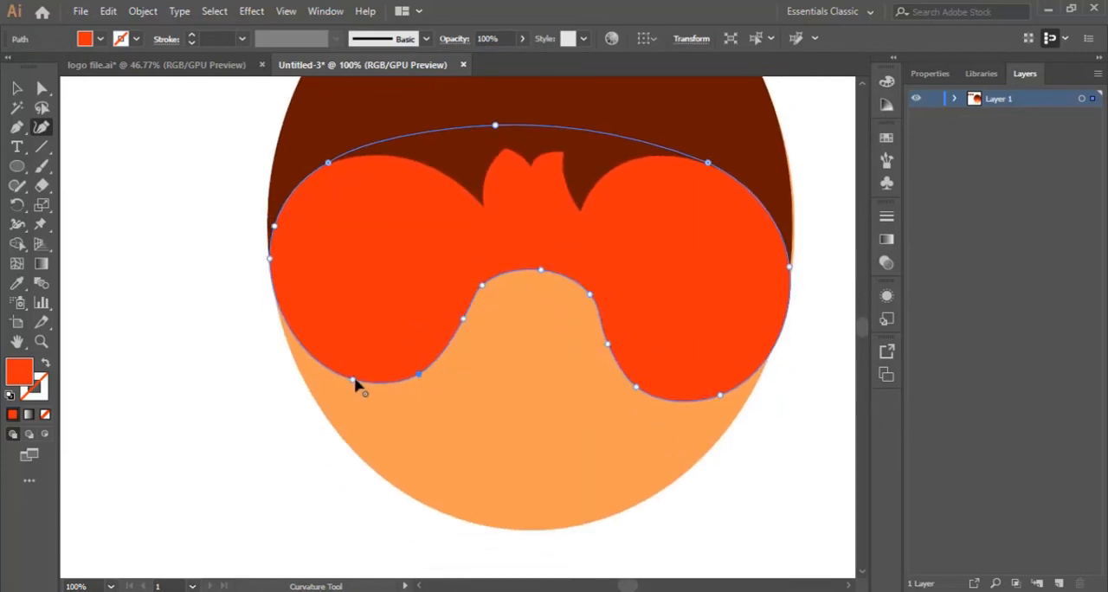
pyautogui.moveTo(352, 380); pyautogui.dragTo(341, 388)
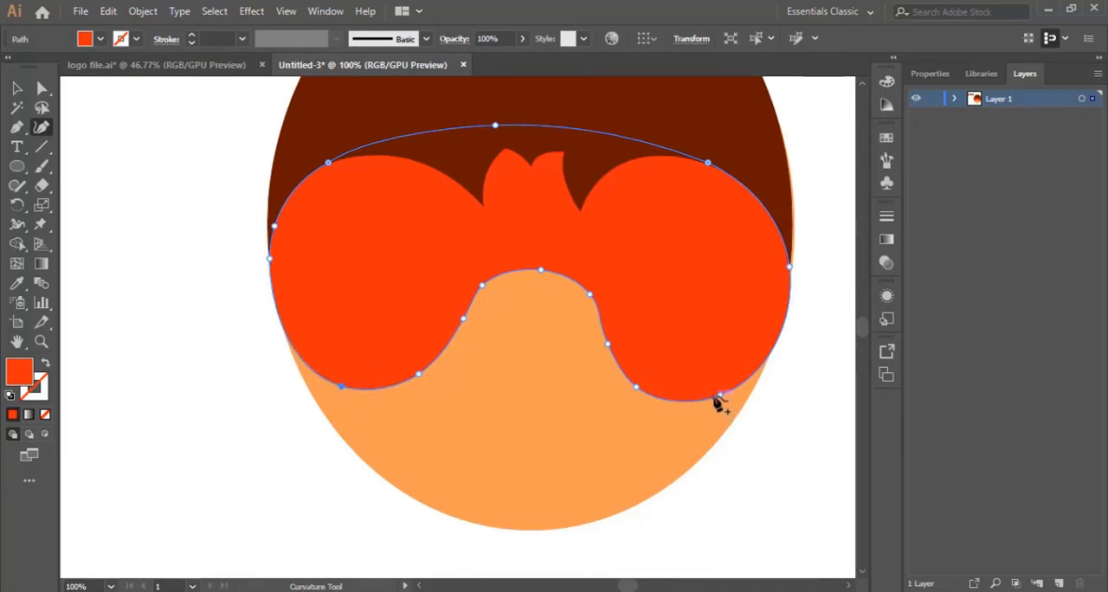
# Fine-tune the outer bottom anchor of the right lens and deselect the goggle shape.
pyautogui.moveTo(725, 401); pyautogui.dragTo(712, 399)
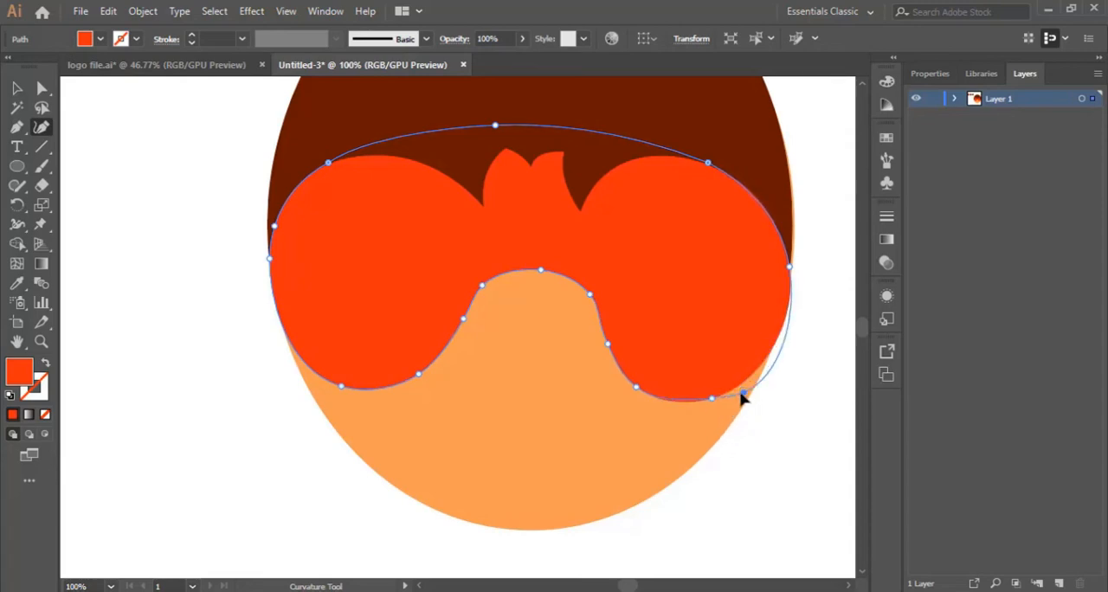
pyautogui.click(727, 393)
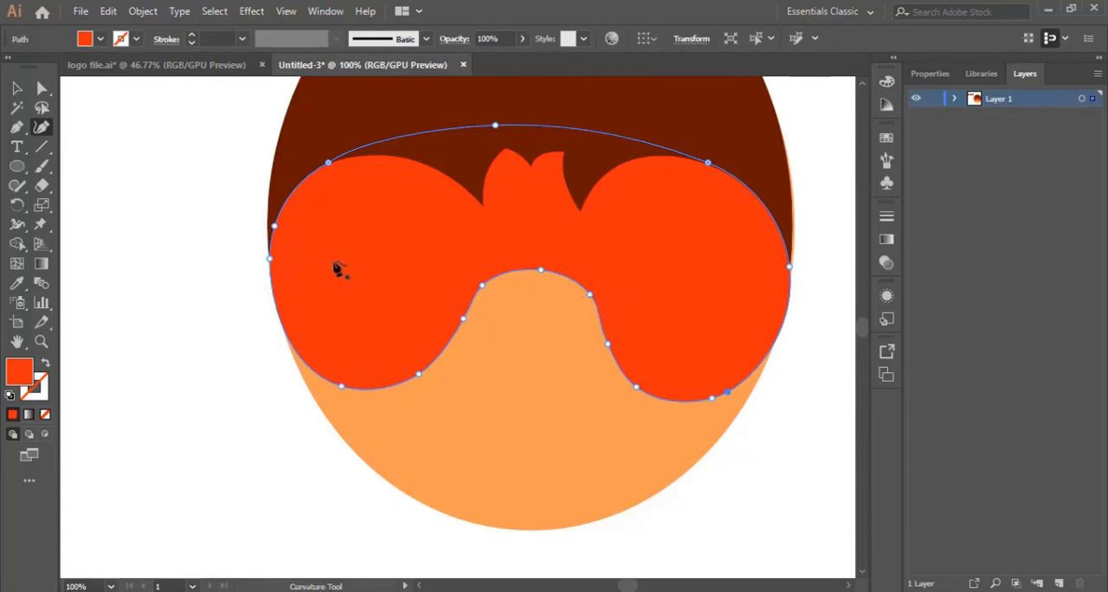
pyautogui.click(40, 341)
pyautogui.moveTo(582, 268); pyautogui.dragTo(457, 348)
pyautogui.press('v')
pyautogui.click(235, 293)
pyautogui.scroll(3, 630, 322)
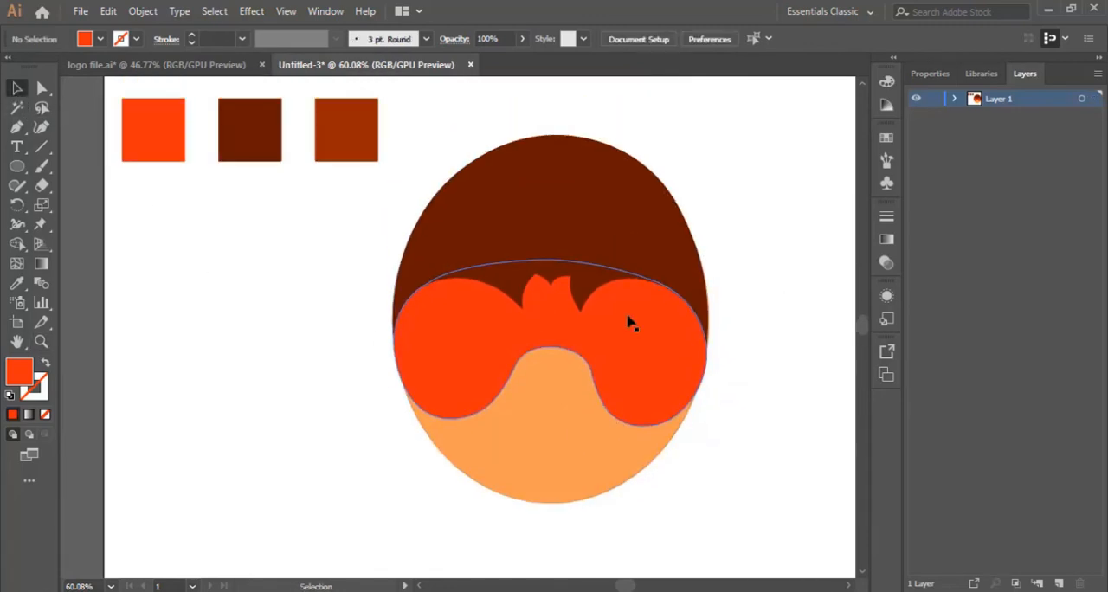
# Start a hair tuft with the Pen tool, drawing a curved spike that extends past the head's upper-right edge and back.
pyautogui.scroll(1, 718, 260)
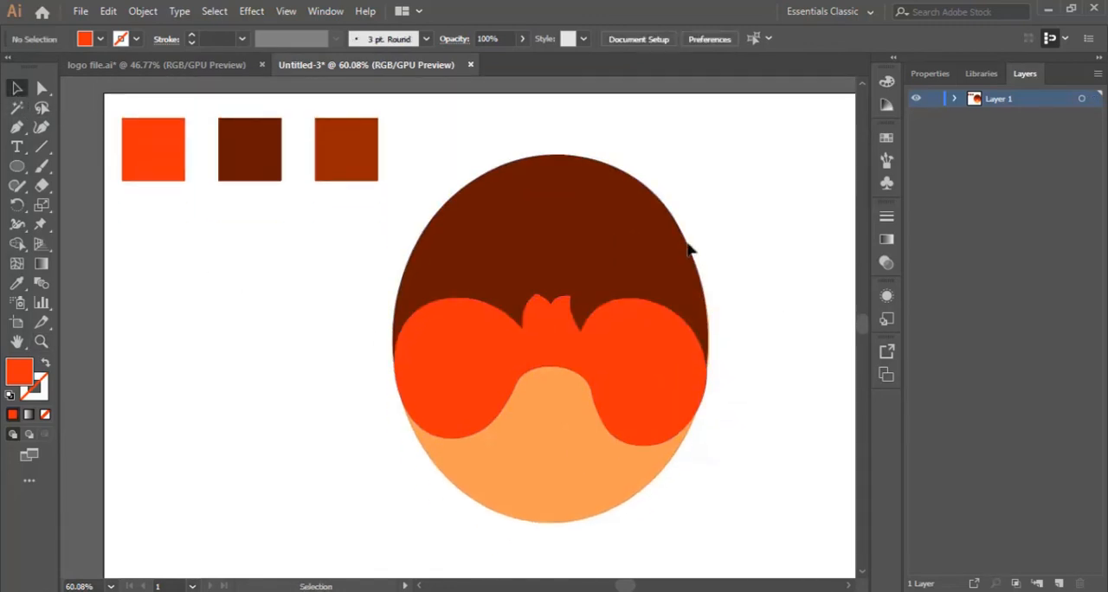
pyautogui.scroll(1, 491, 296)
pyautogui.scroll(2, 513, 292)
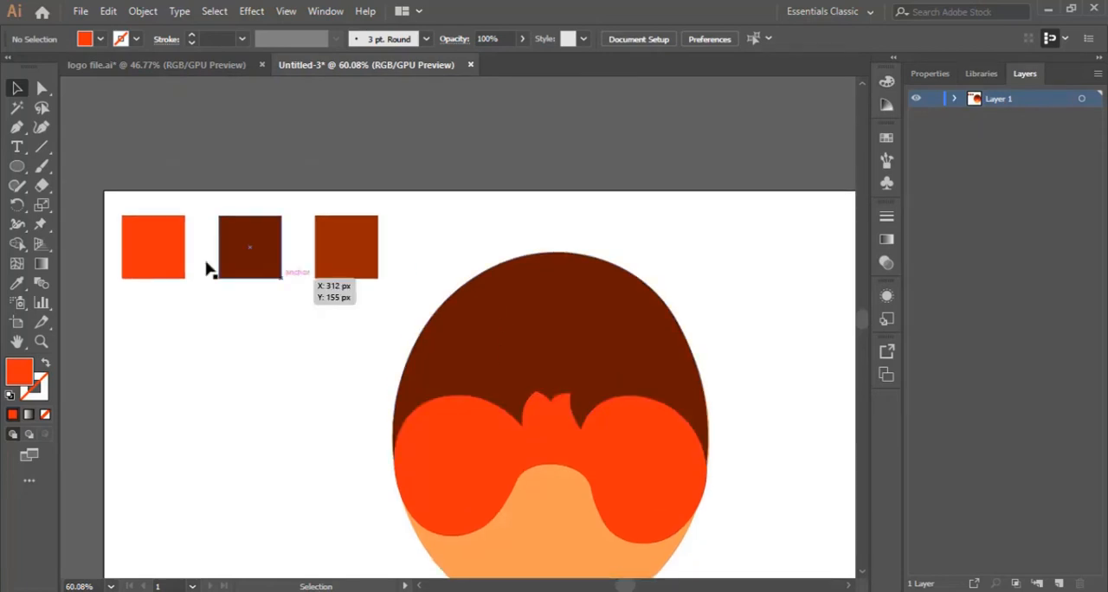
pyautogui.click(16, 127)
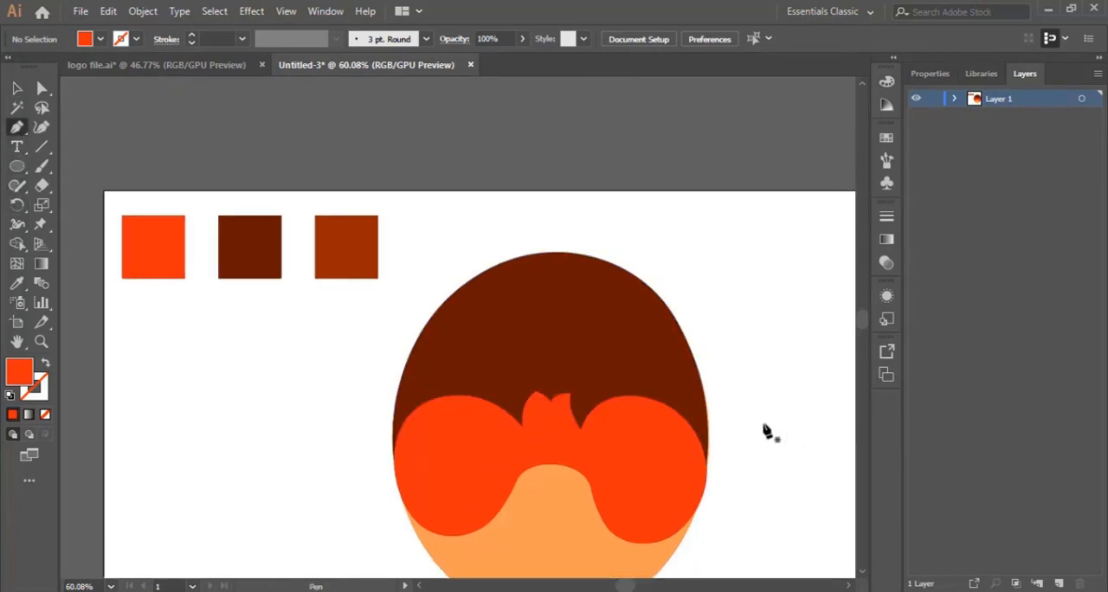
pyautogui.click(651, 339)
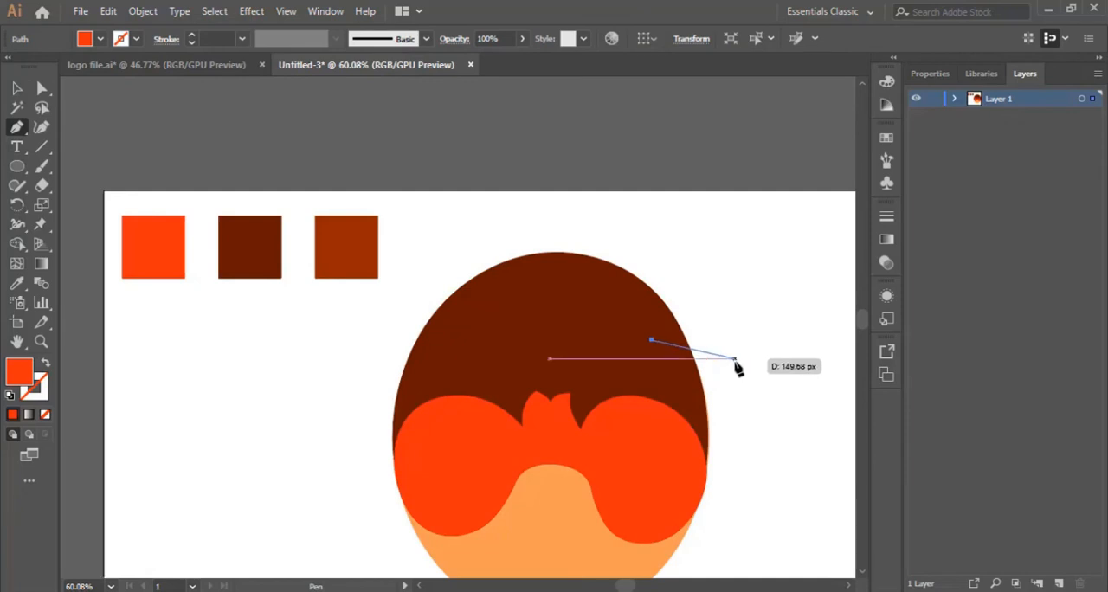
pyautogui.moveTo(734, 357); pyautogui.dragTo(765, 410)
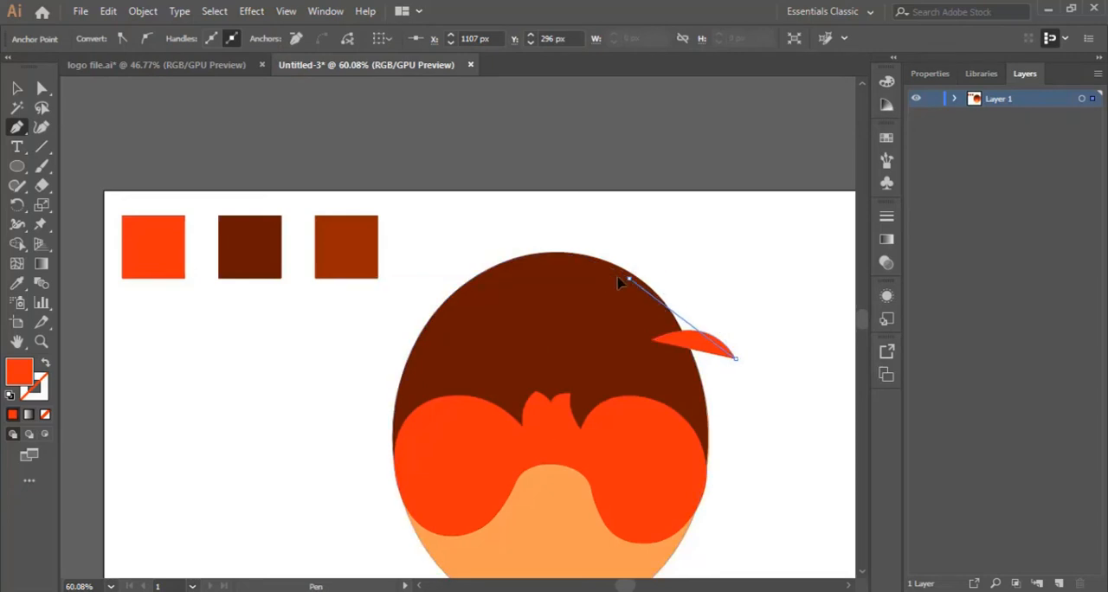
pyautogui.moveTo(629, 279); pyautogui.dragTo(546, 262)
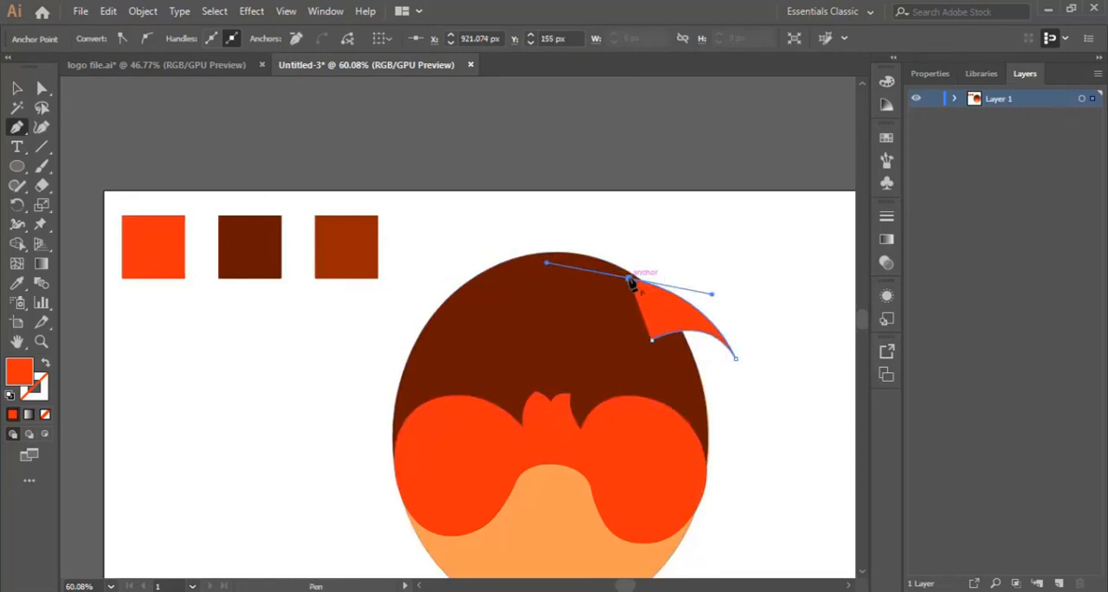
pyautogui.click(631, 278)
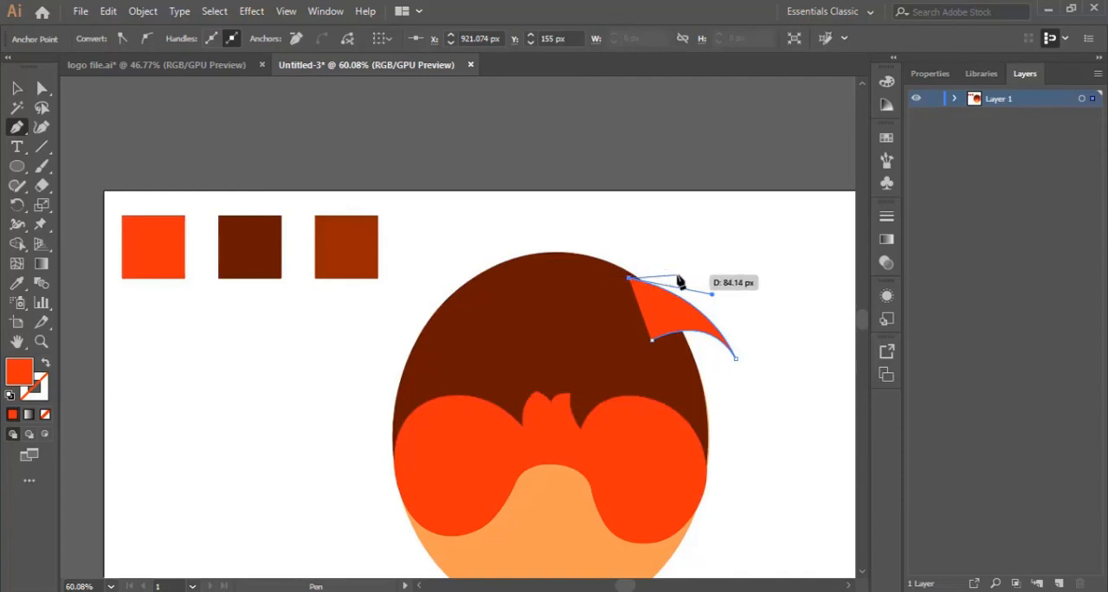
# Add a second, shorter curved spike to the tuft above the first, returning to the hair's upper edge.
pyautogui.moveTo(682, 282); pyautogui.dragTo(706, 291)
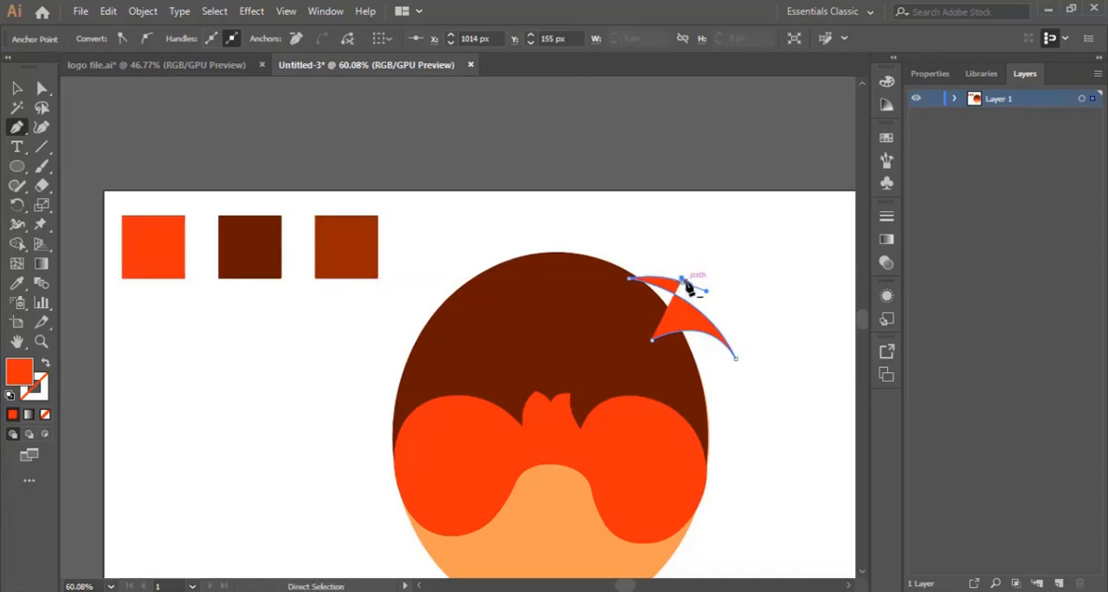
pyautogui.moveTo(683, 283); pyautogui.dragTo(550, 272)
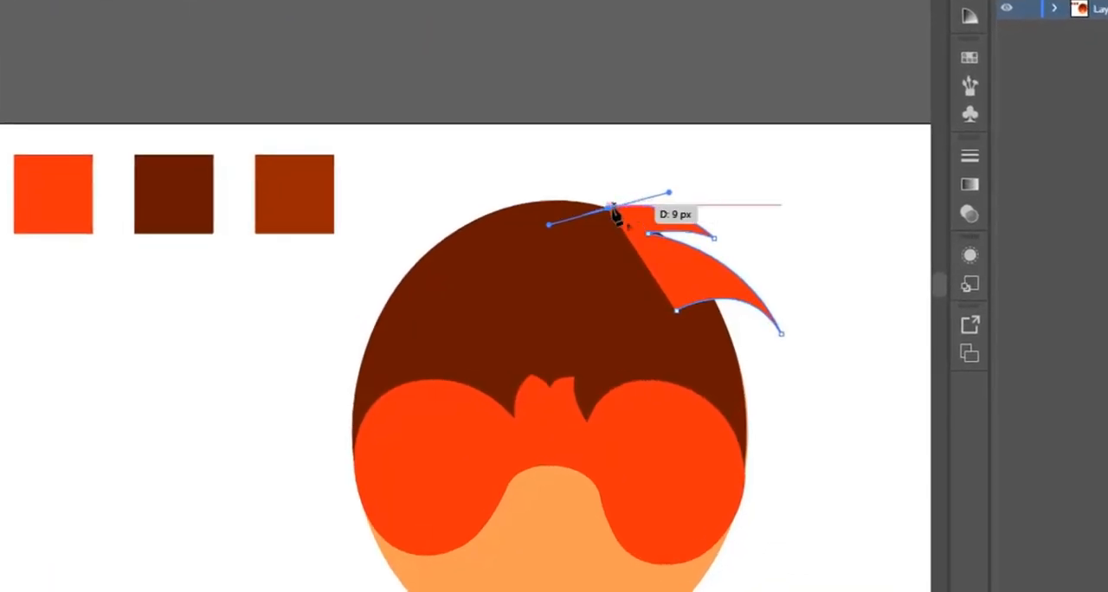
pyautogui.click(611, 207)
# Add a third curved spike rising above the head's top and close the tuft path inside the hair.
pyautogui.moveTo(534, 161); pyautogui.dragTo(462, 161)
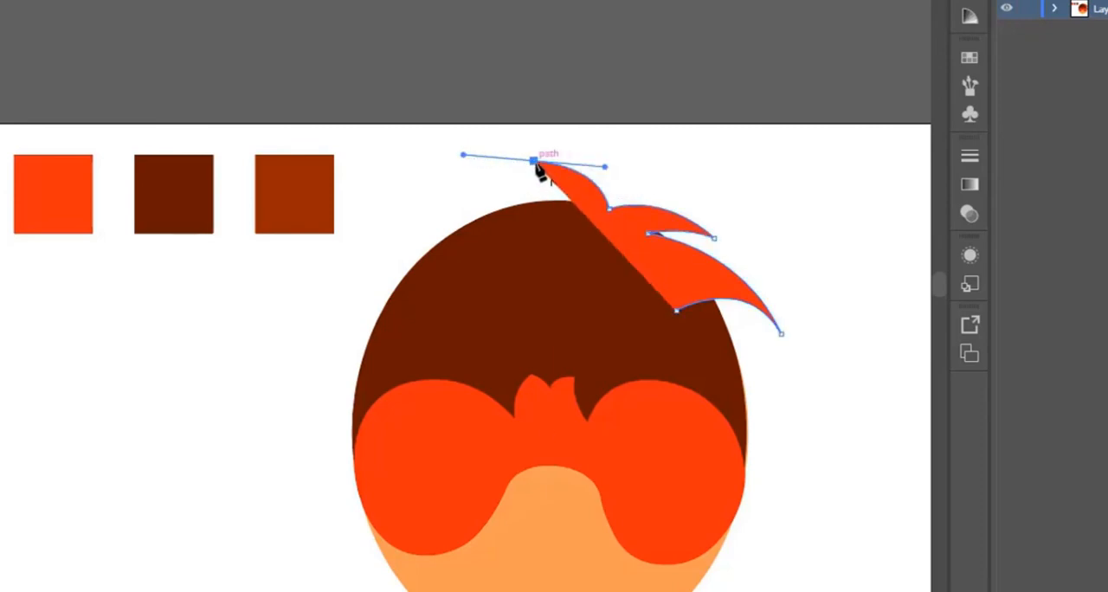
pyautogui.click(534, 162)
pyautogui.moveTo(562, 201); pyautogui.dragTo(541, 213)
pyautogui.click(572, 275)
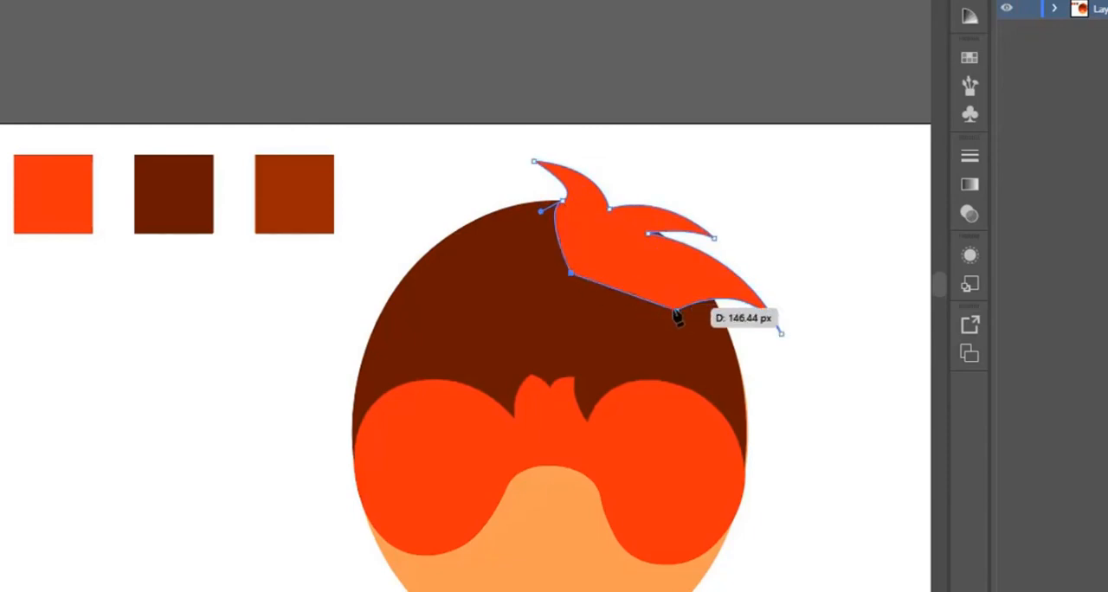
pyautogui.moveTo(677, 316); pyautogui.dragTo(675, 311)
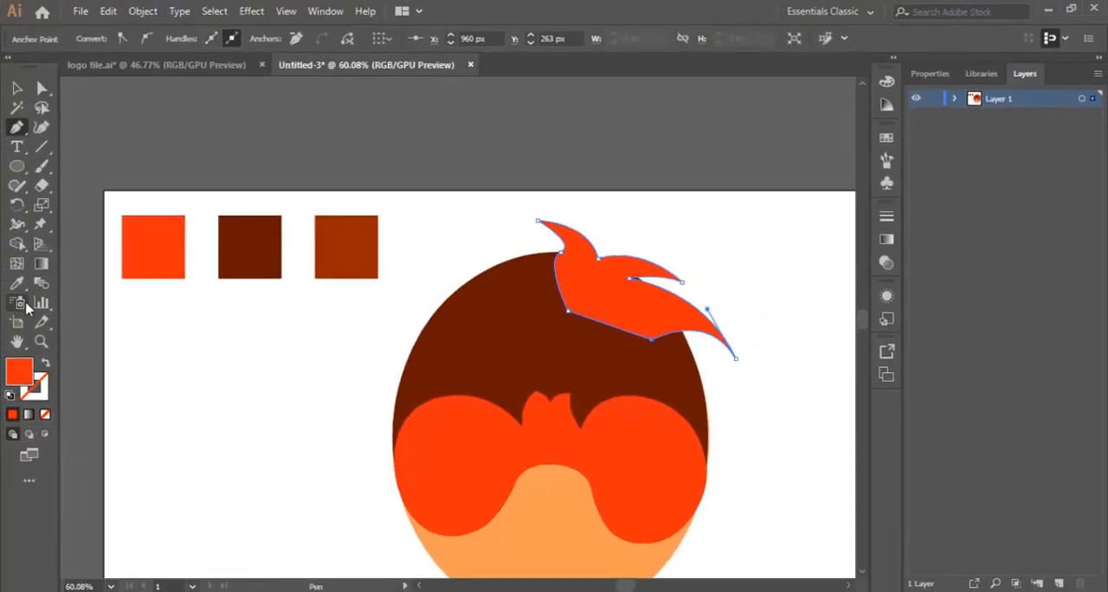
# Fill the tuft with the hair's dark brown using the Eyedropper, and deselect it.
pyautogui.click(16, 283)
pyautogui.click(494, 324)
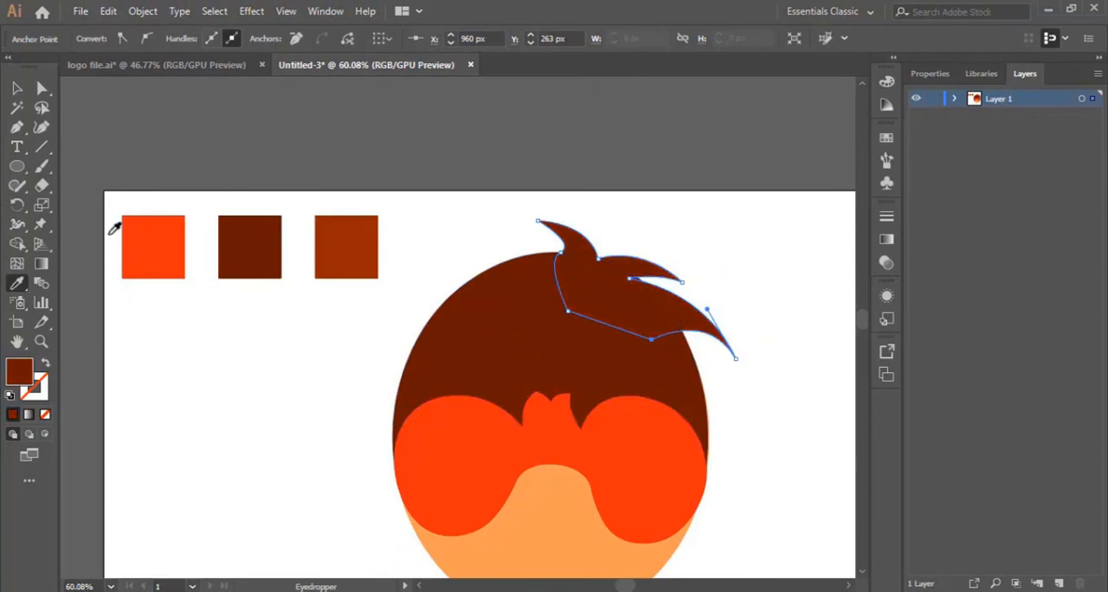
pyautogui.click(17, 87)
pyautogui.click(312, 349)
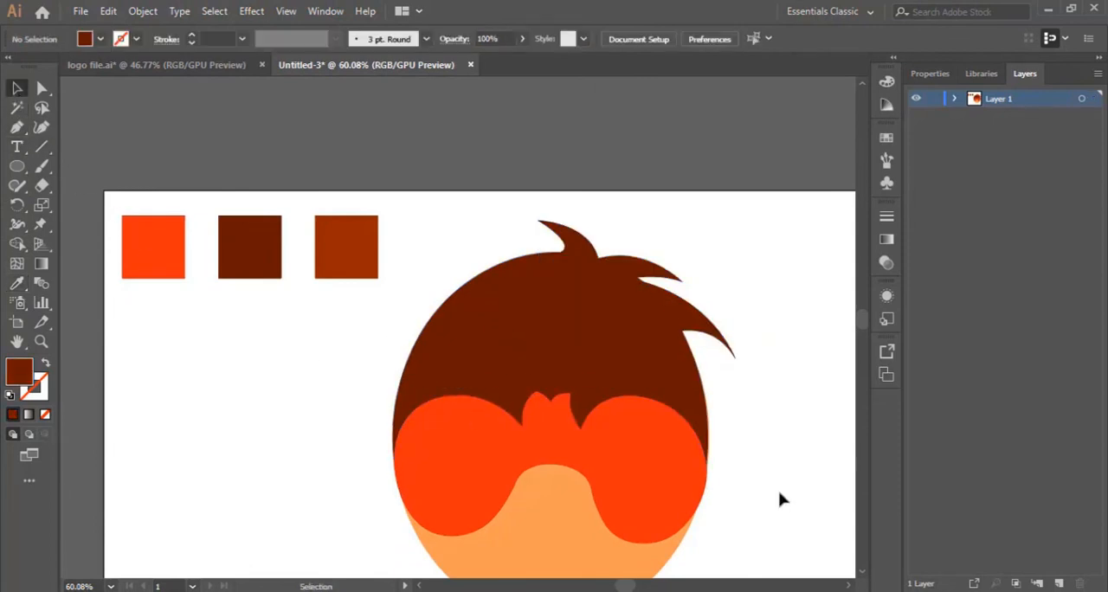
pyautogui.scroll(-3, 743, 440)
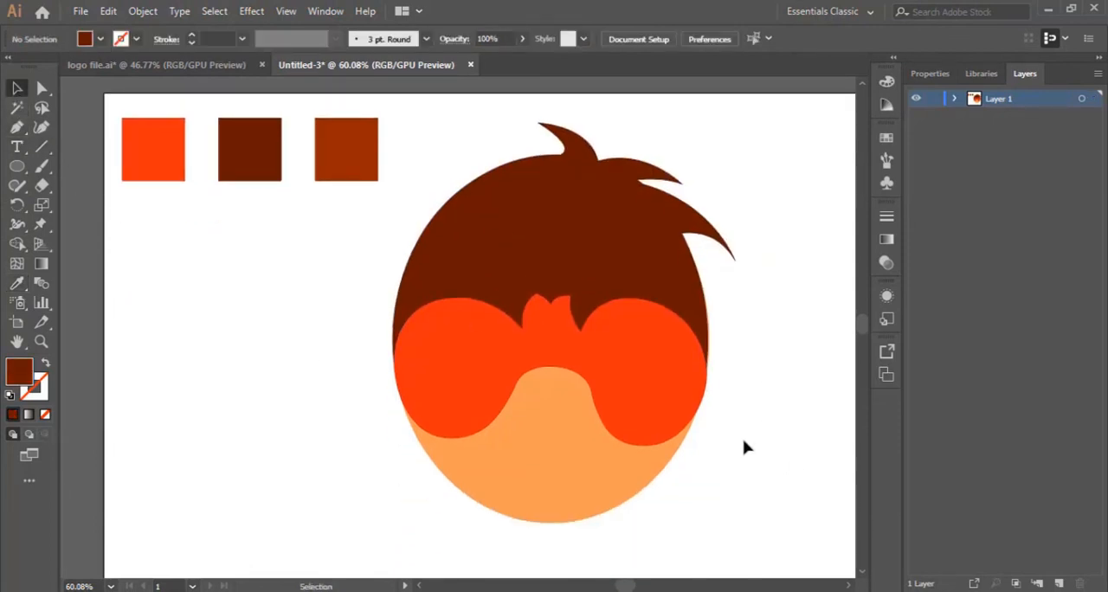